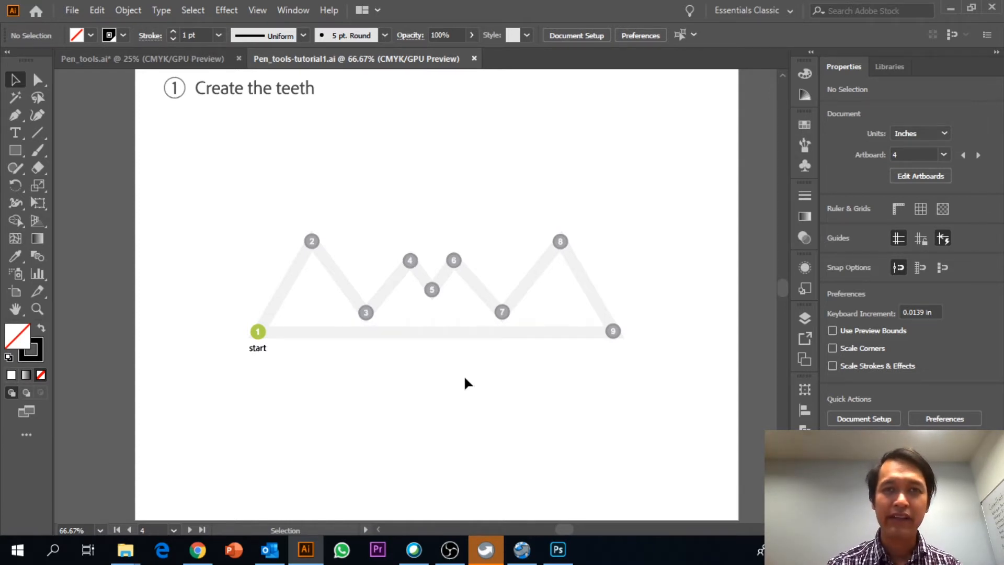
# Step: Activate the Pen tool and set the drawing colours to a black stroke with no fill
pyautogui.click(187, 248)
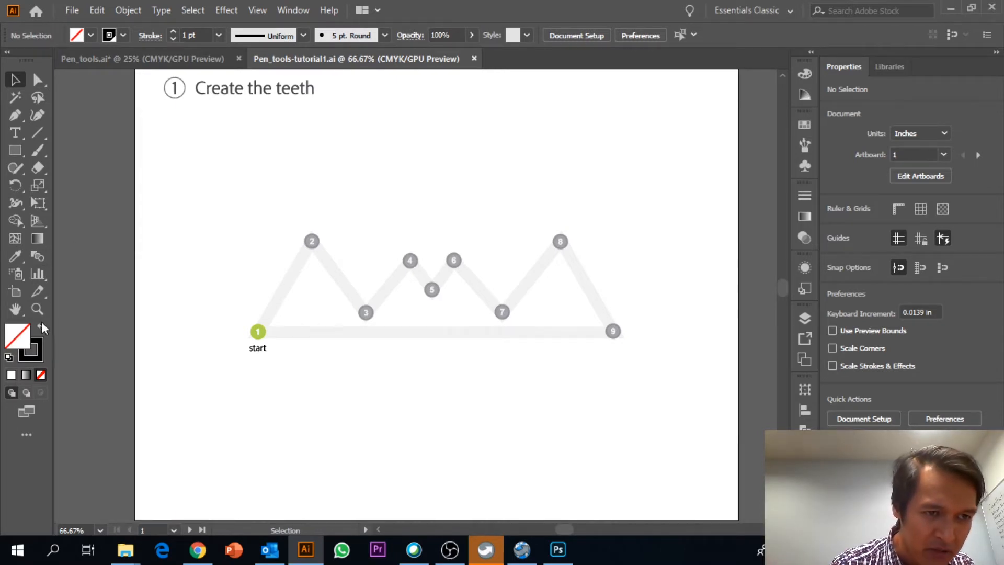
pyautogui.click(38, 116)
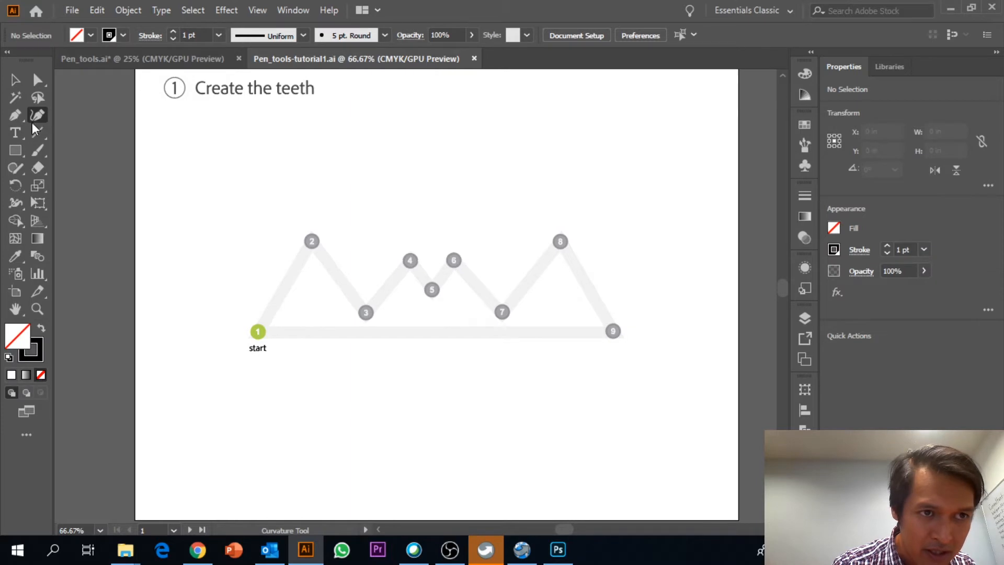
pyautogui.click(15, 115)
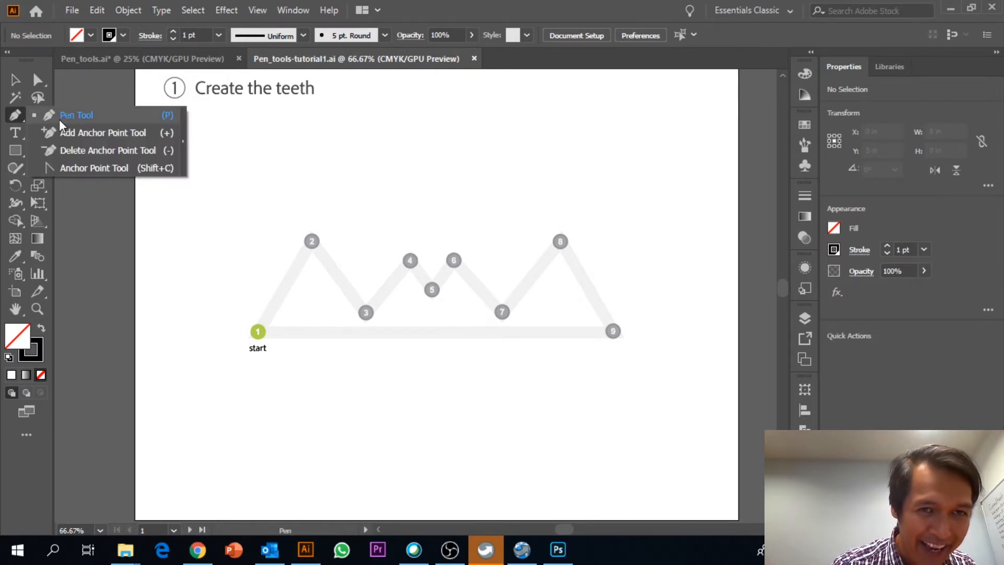
pyautogui.click(59, 118)
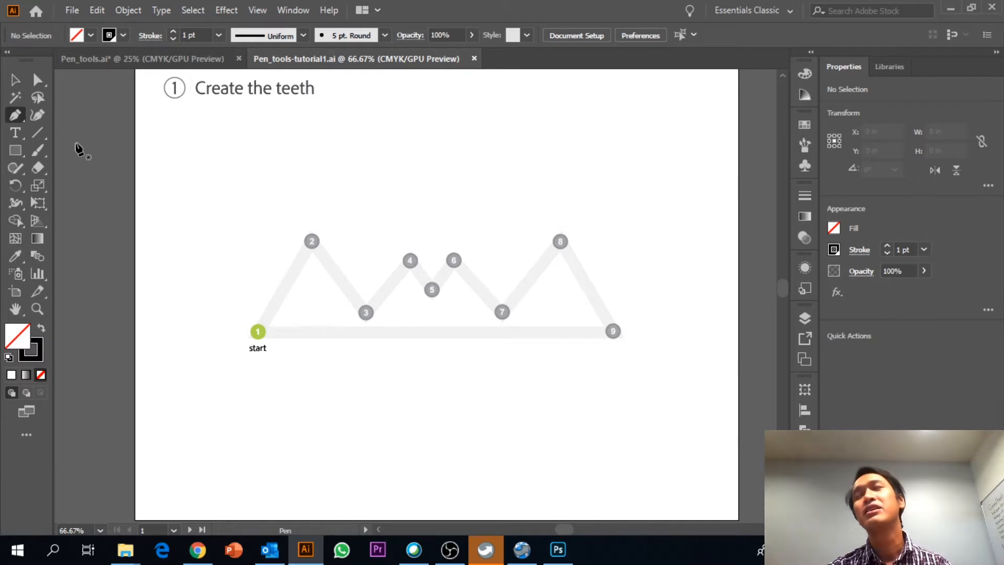
pyautogui.click(120, 39)
pyautogui.click(31, 59)
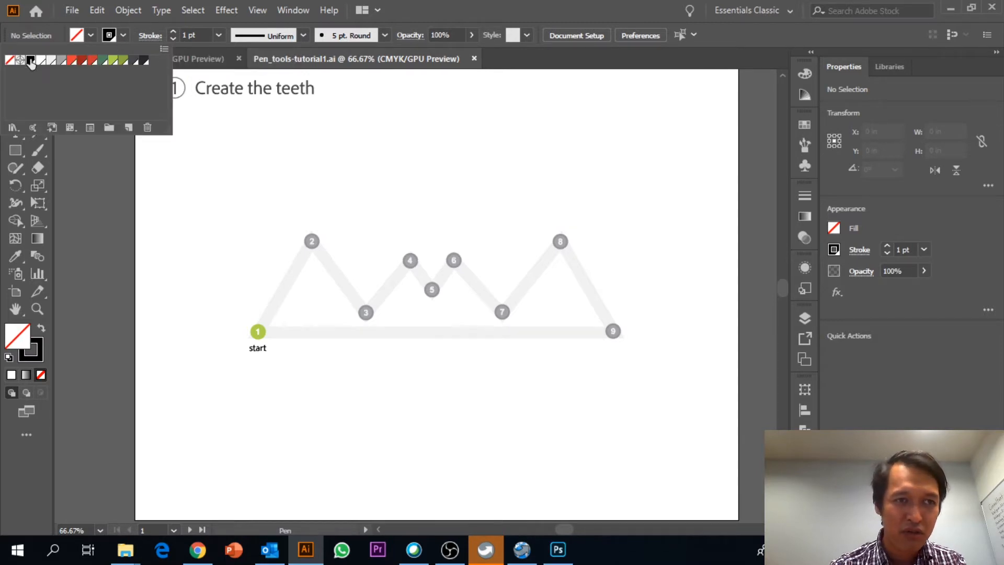
pyautogui.click(93, 36)
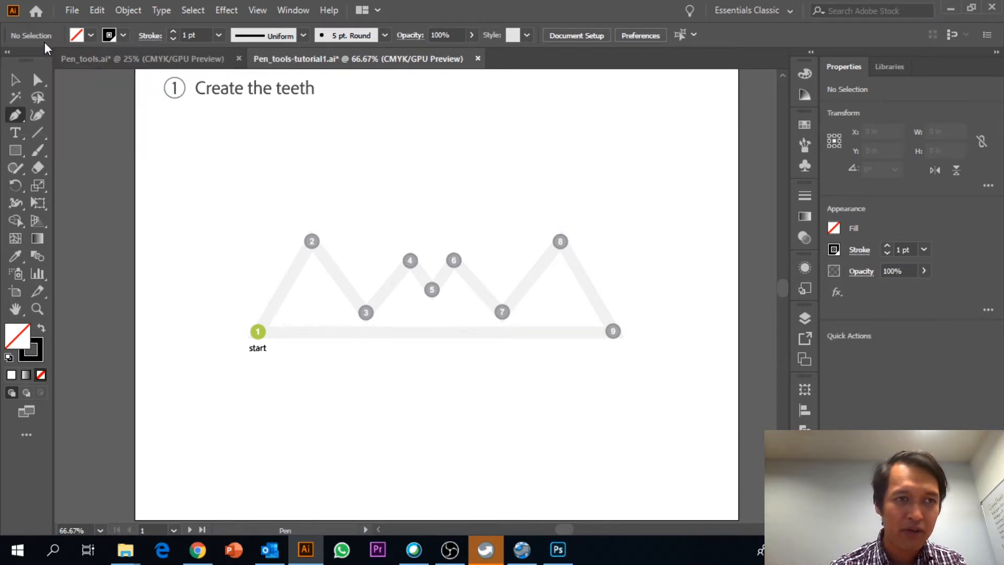
pyautogui.click(85, 38)
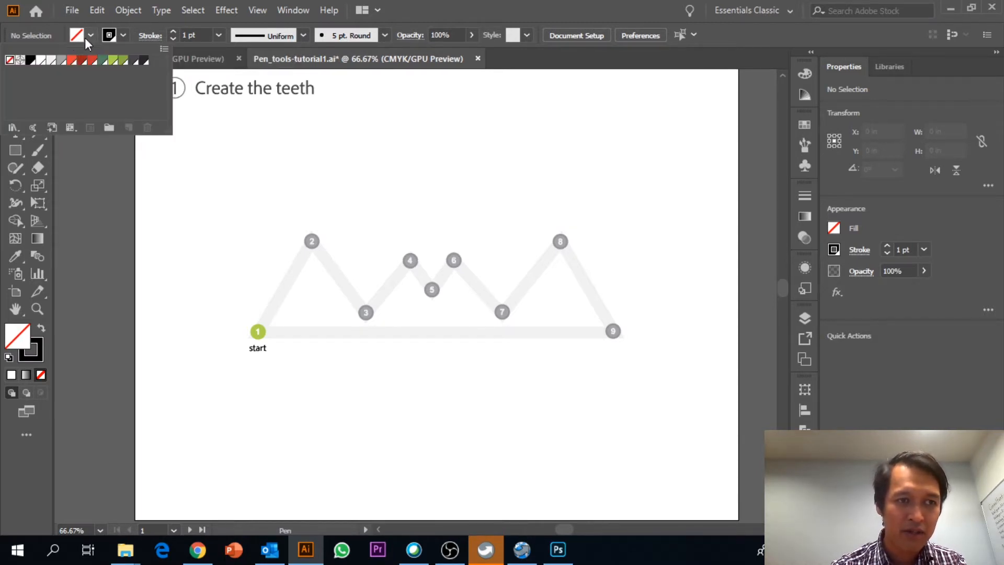
pyautogui.click(446, 13)
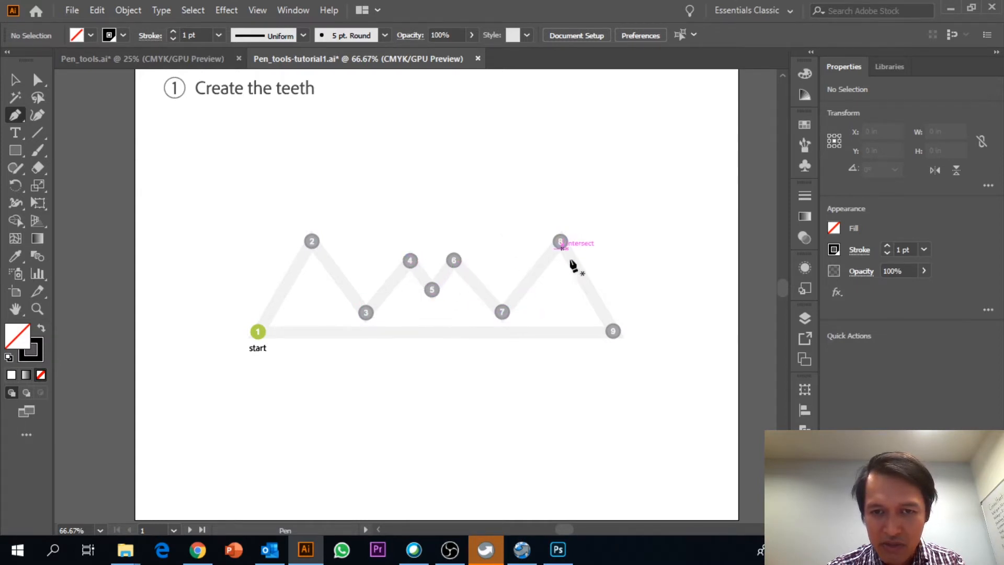
# Step: Trace the teeth as a closed straight-edged path from point 1 through point 9 and back to point 1, leaving it deselected
pyautogui.click(258, 333)
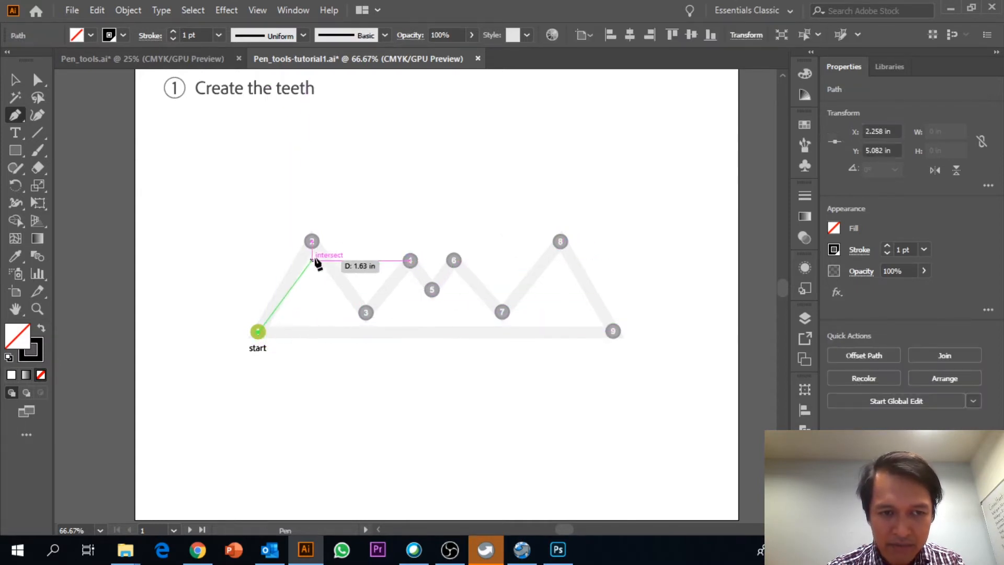
pyautogui.click(311, 242)
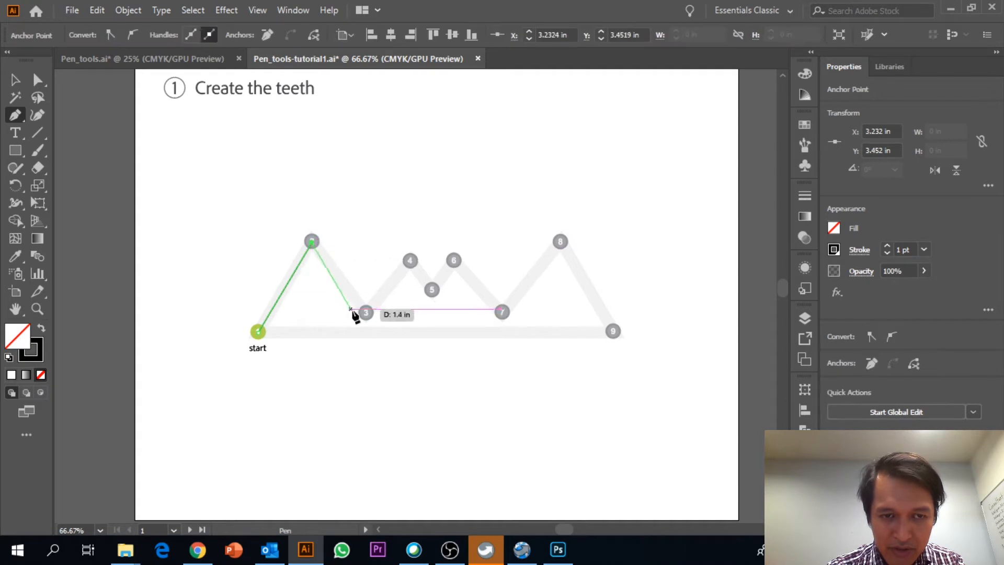
pyautogui.click(366, 313)
pyautogui.click(410, 261)
pyautogui.click(432, 290)
pyautogui.click(453, 260)
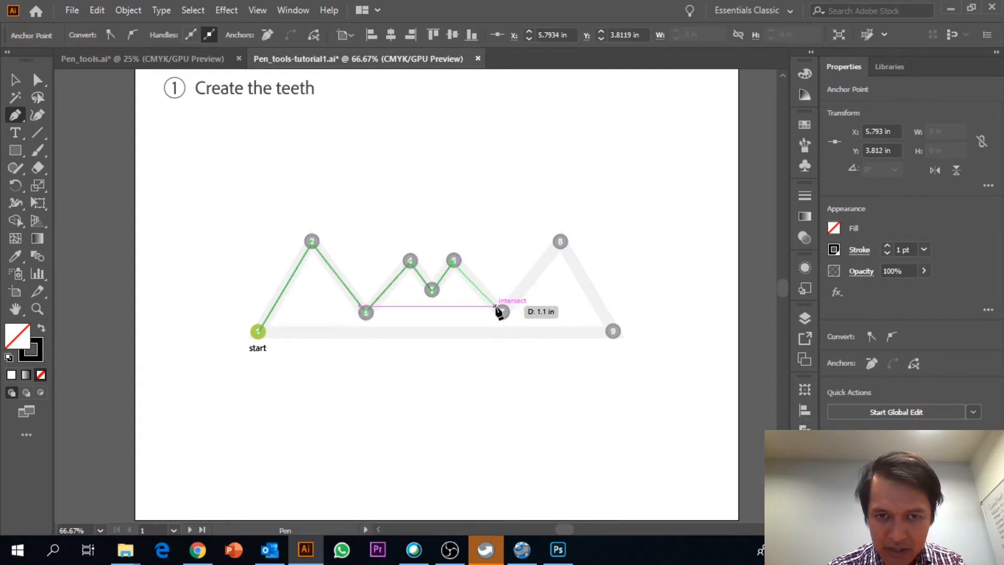
pyautogui.click(502, 311)
pyautogui.click(560, 241)
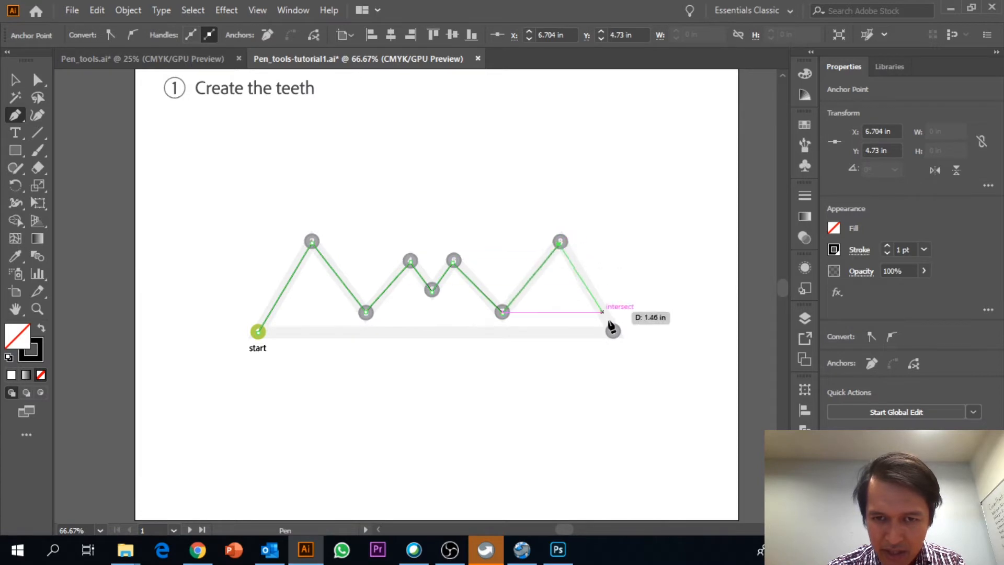
pyautogui.click(612, 331)
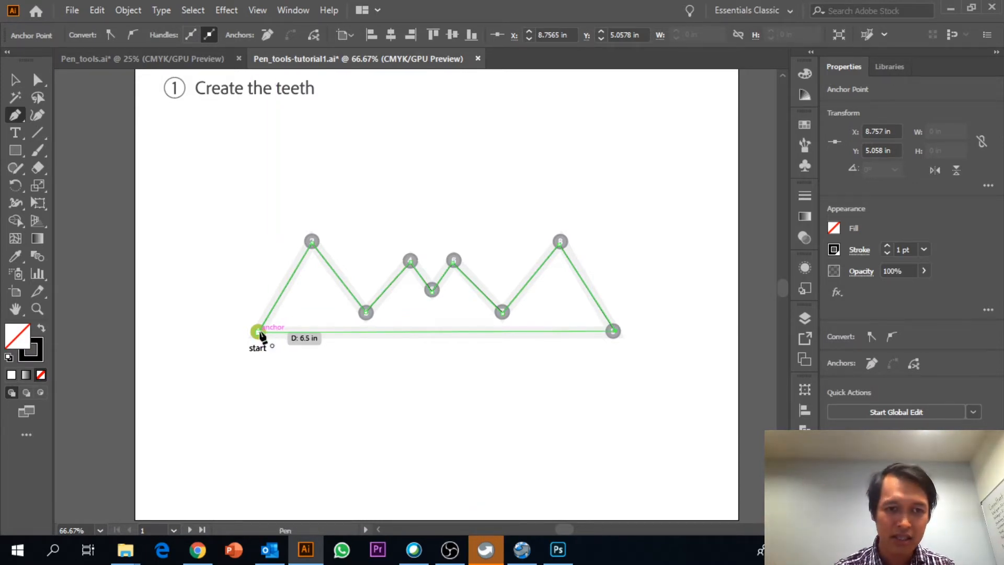
pyautogui.click(259, 333)
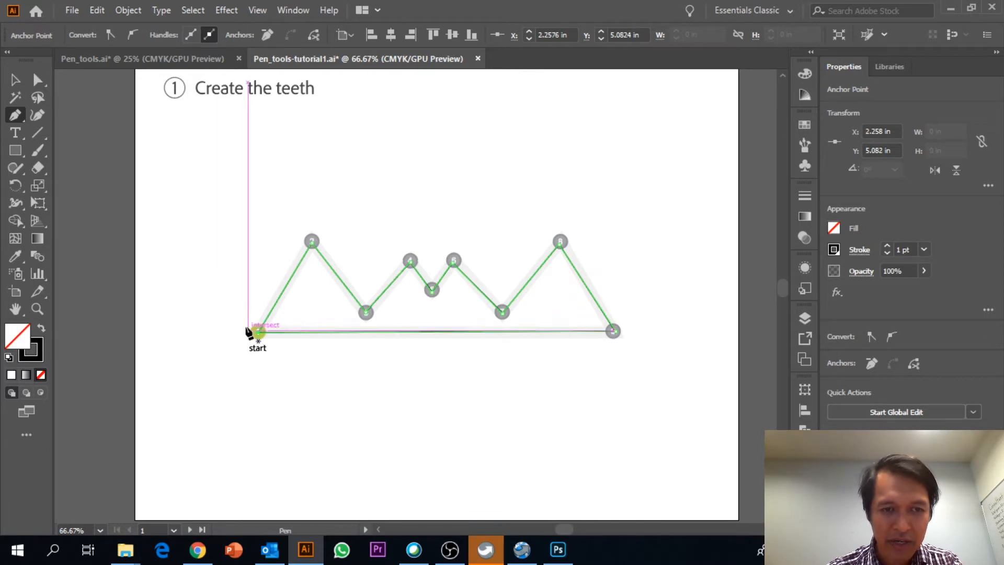
pyautogui.click(16, 81)
pyautogui.click(200, 165)
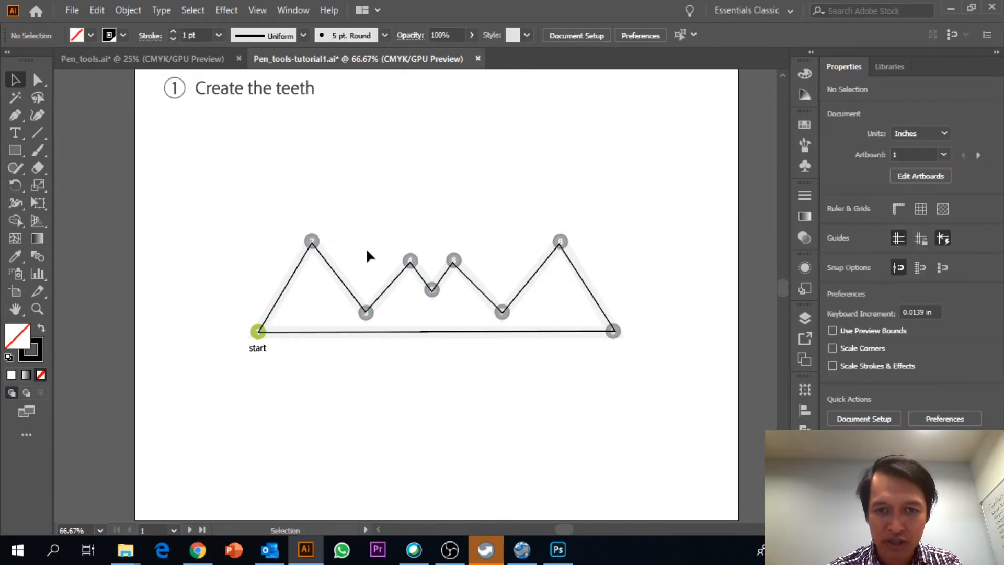
pyautogui.click(440, 279)
pyautogui.click(349, 357)
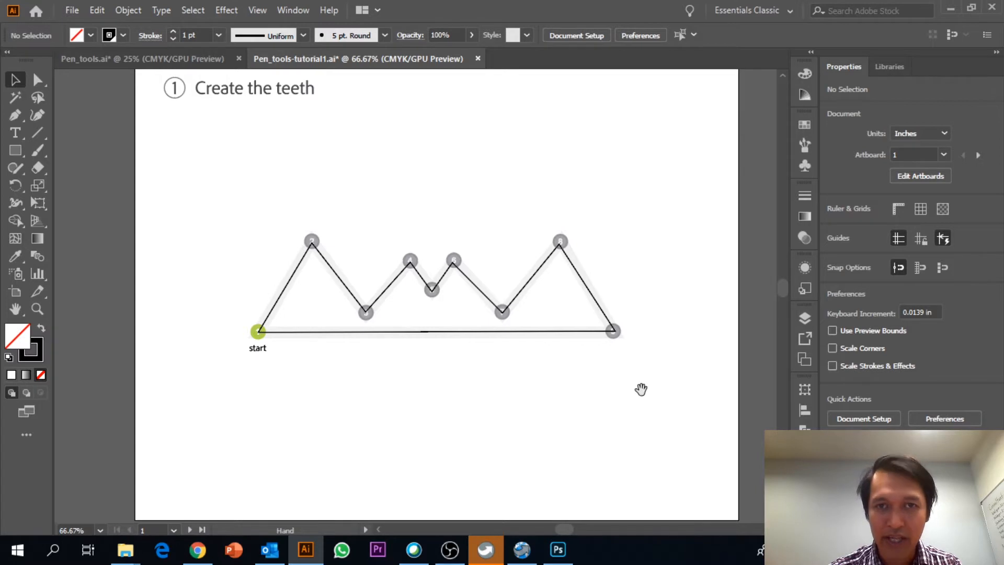
# Step: On the antenna artboard, start the left antenna path at point 1 and curve it to point 2 along the guide
pyautogui.press('space')
pyautogui.moveTo(663, 386); pyautogui.dragTo(324, 383)
pyautogui.moveTo(668, 359); pyautogui.dragTo(386, 366)
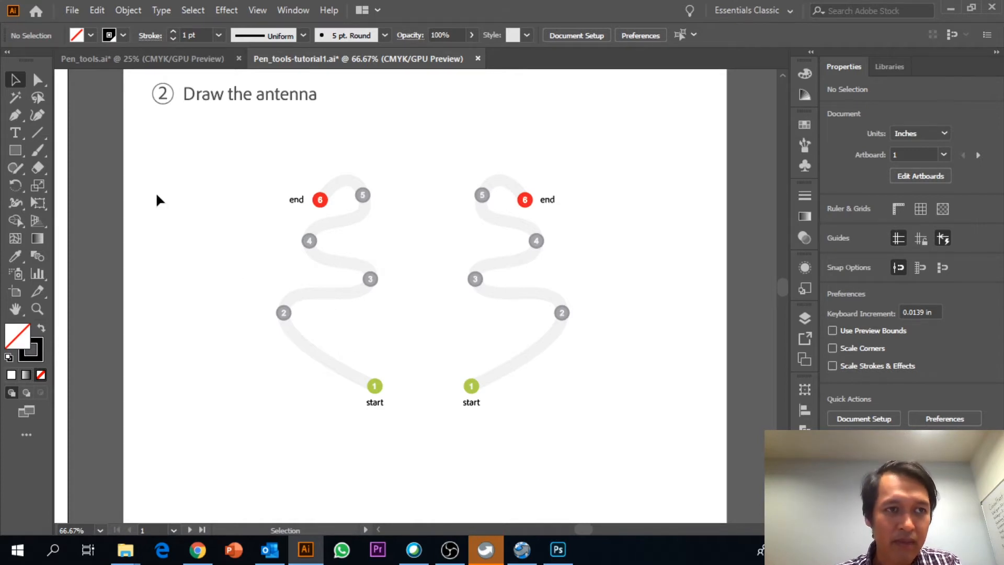
pyautogui.click(21, 120)
pyautogui.click(374, 386)
pyautogui.click(283, 313)
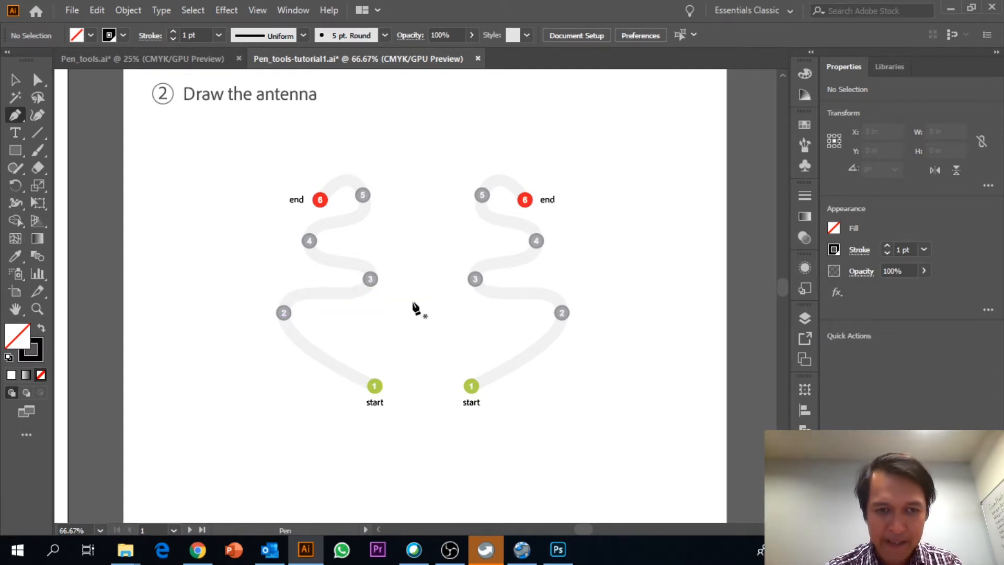
pyautogui.click(375, 387)
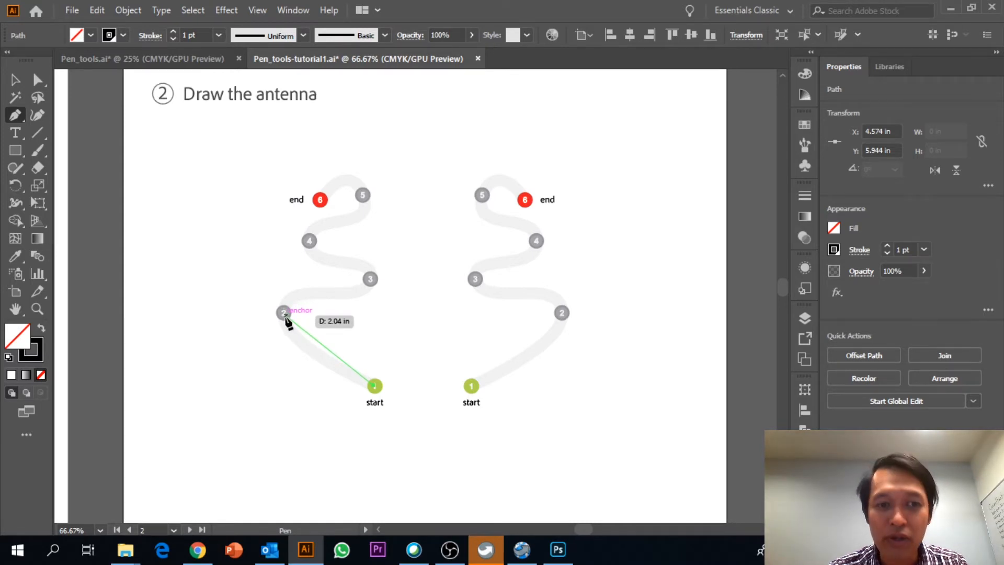
pyautogui.moveTo(283, 314); pyautogui.dragTo(284, 313)
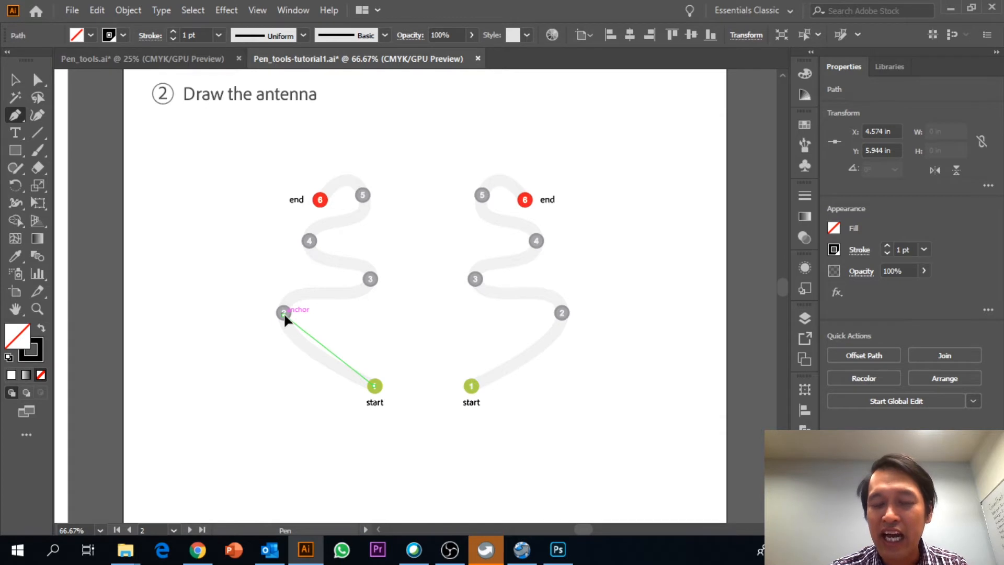
pyautogui.moveTo(285, 313); pyautogui.dragTo(287, 315)
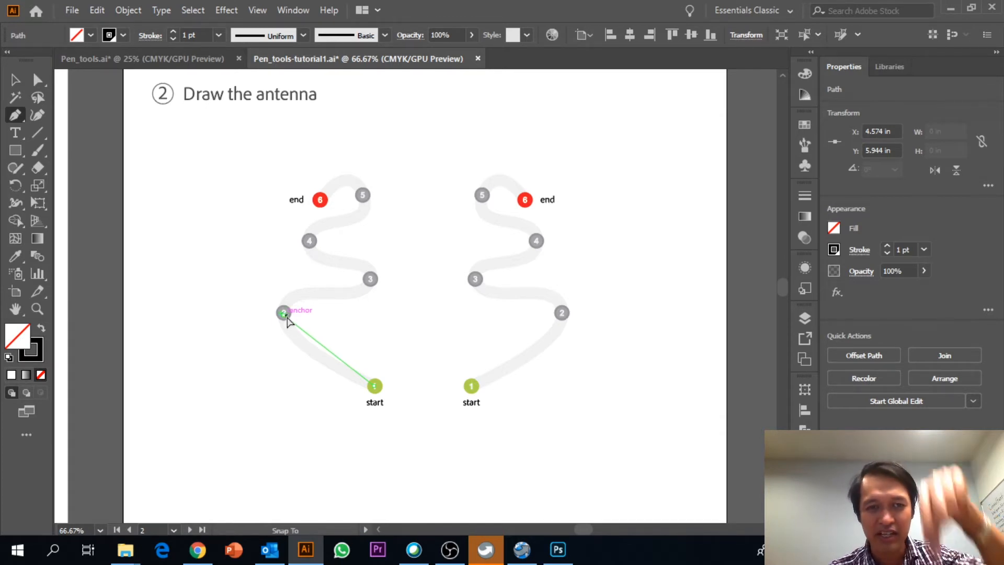
pyautogui.moveTo(287, 318); pyautogui.dragTo(277, 277)
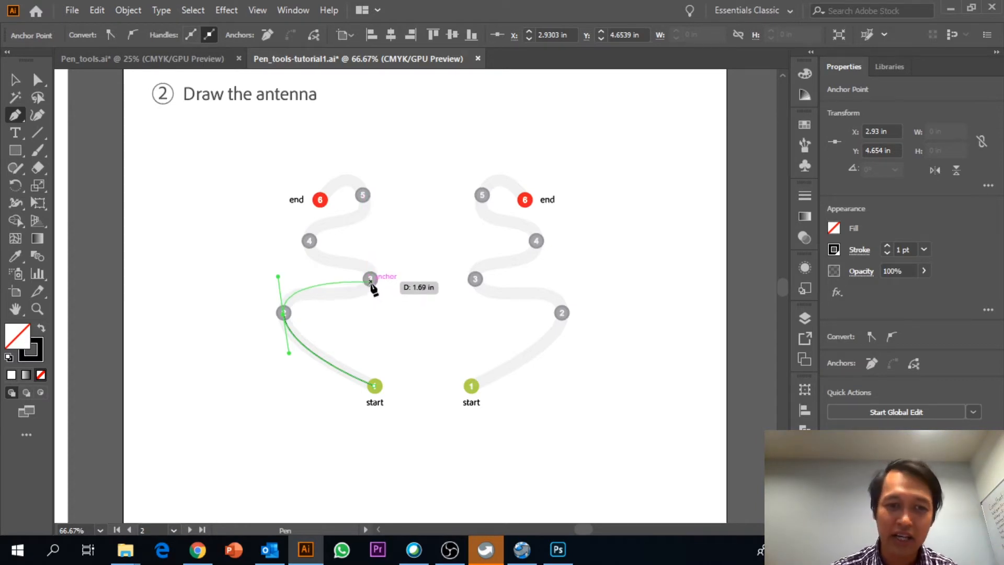
# Step: Continue the left antenna with smooth curves through points 3, 4 and 5, end it at point 6 and deselect it
pyautogui.moveTo(371, 281); pyautogui.dragTo(391, 253)
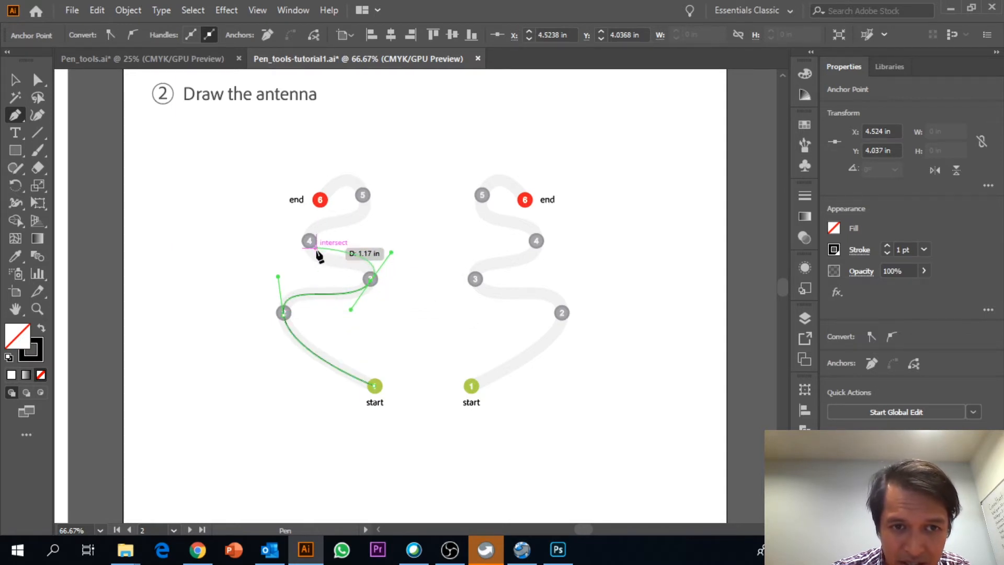
pyautogui.moveTo(309, 241); pyautogui.dragTo(312, 207)
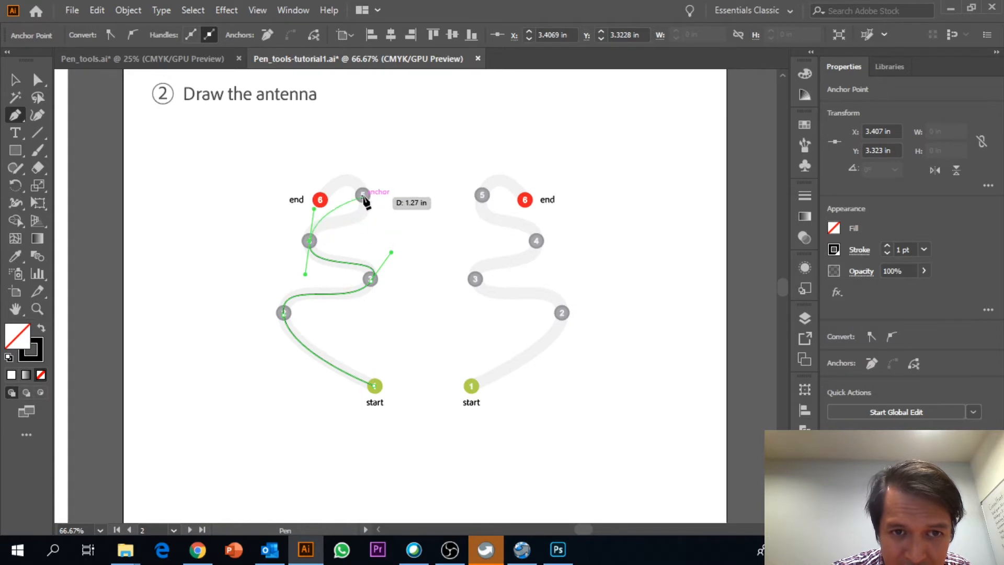
pyautogui.moveTo(363, 196); pyautogui.dragTo(348, 157)
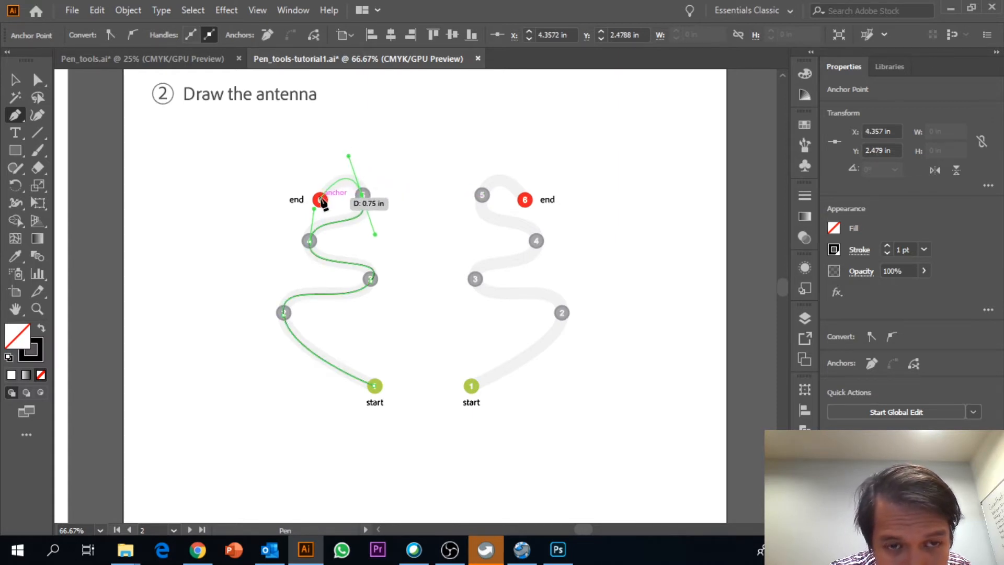
pyautogui.moveTo(321, 200); pyautogui.dragTo(283, 217)
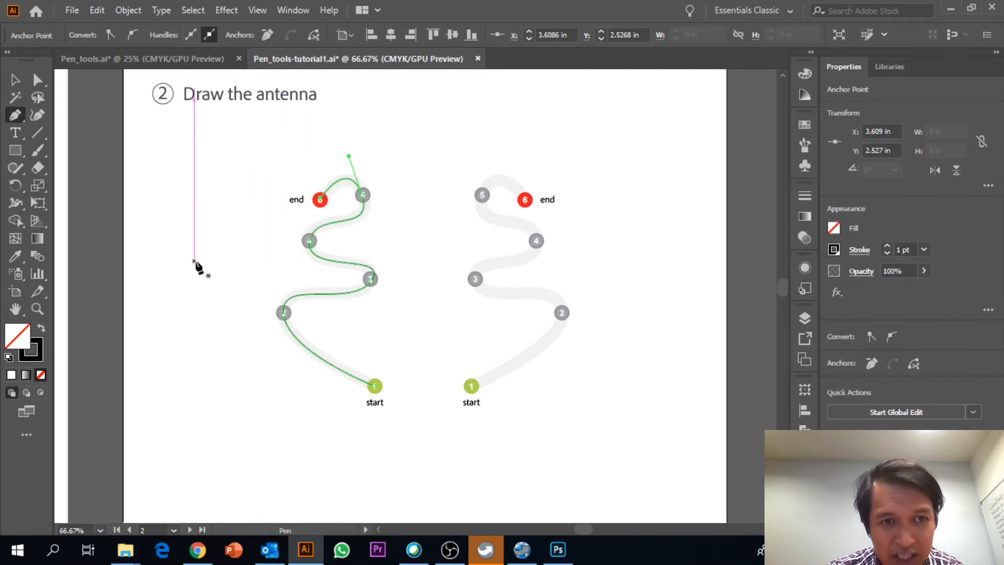
pyautogui.click(14, 83)
pyautogui.click(142, 164)
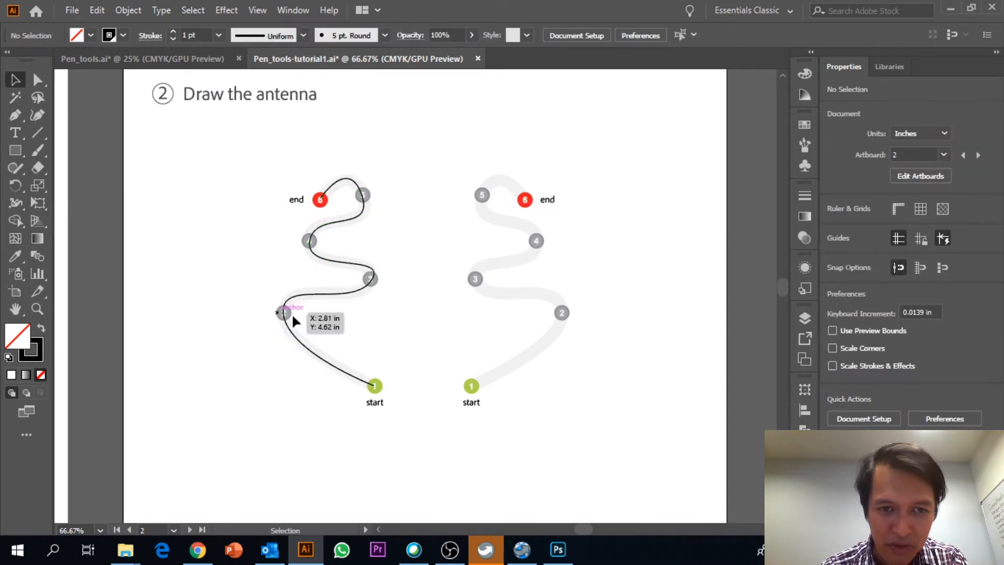
# Step: Reflect a copy of the left antenna path horizontally and place it over the right antenna guide
pyautogui.click(350, 295)
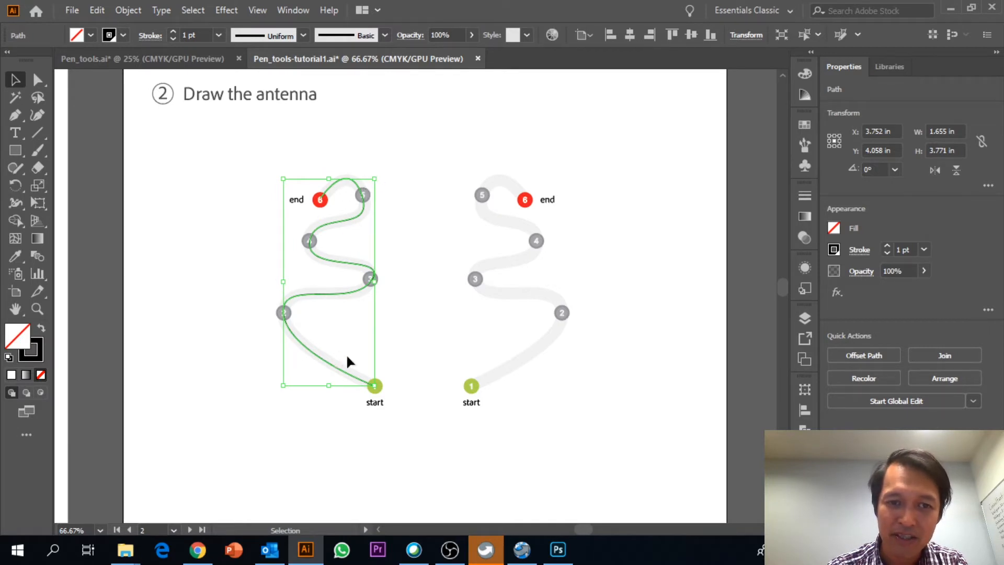
pyautogui.click(432, 413)
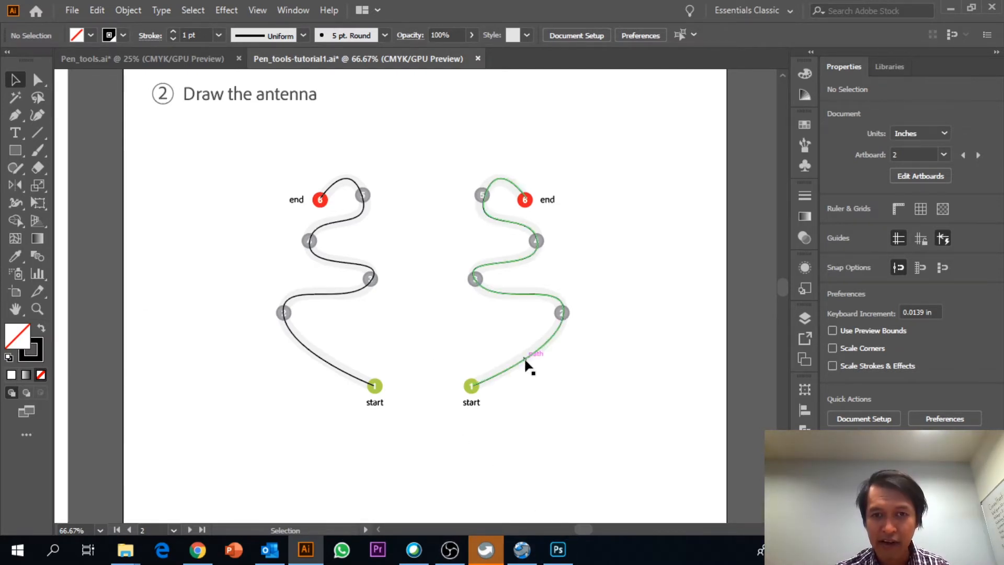
pyautogui.click(526, 361)
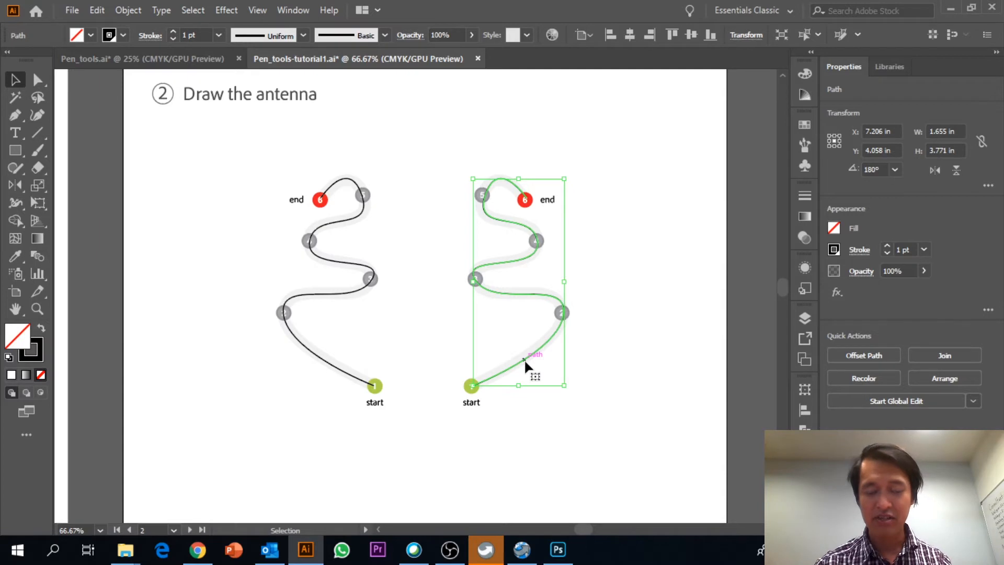
# Step: On the mouth artboard, start a Pen path at point 1 and draw its first curved segment to point 2
pyautogui.press('space')
pyautogui.moveTo(260, 436); pyautogui.dragTo(611, 208)
pyautogui.moveTo(500, 339); pyautogui.dragTo(681, 122)
pyautogui.moveTo(457, 277); pyautogui.dragTo(571, 231)
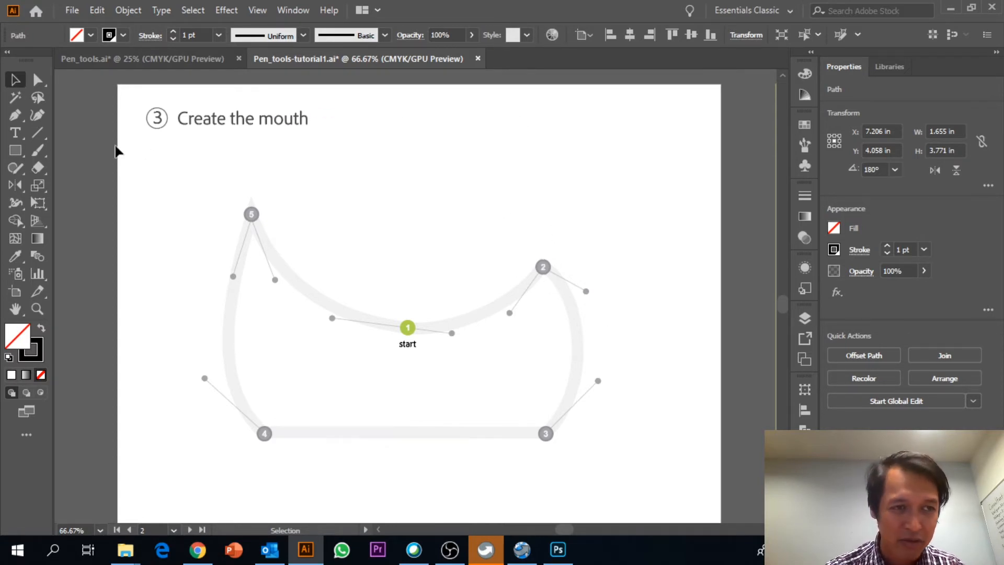
pyautogui.click(15, 115)
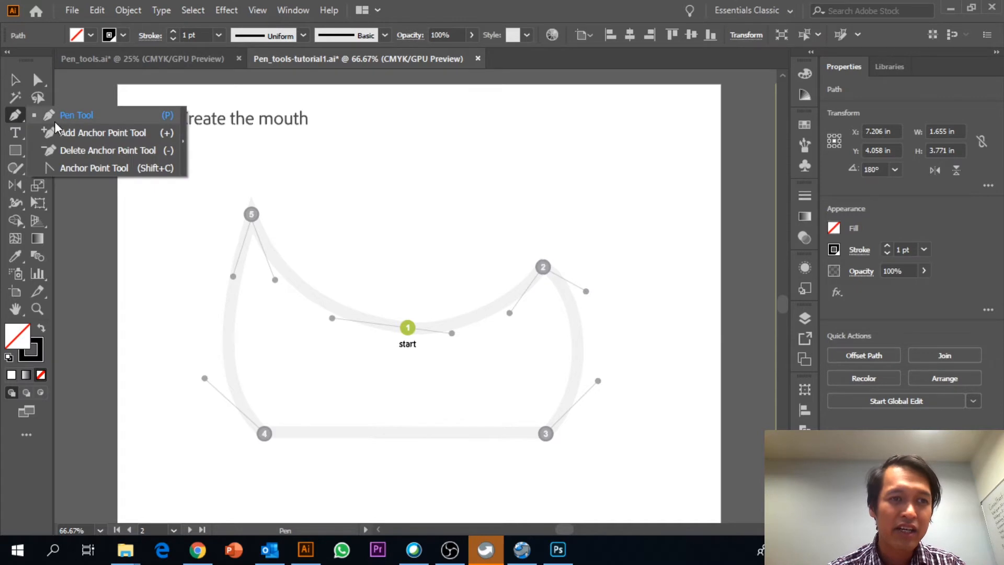
pyautogui.click(54, 120)
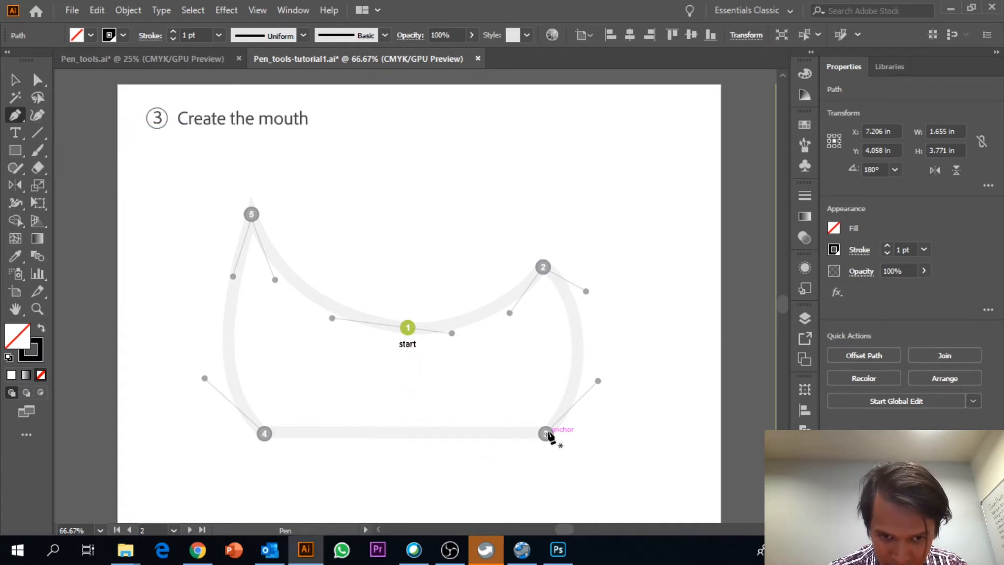
pyautogui.click(407, 328)
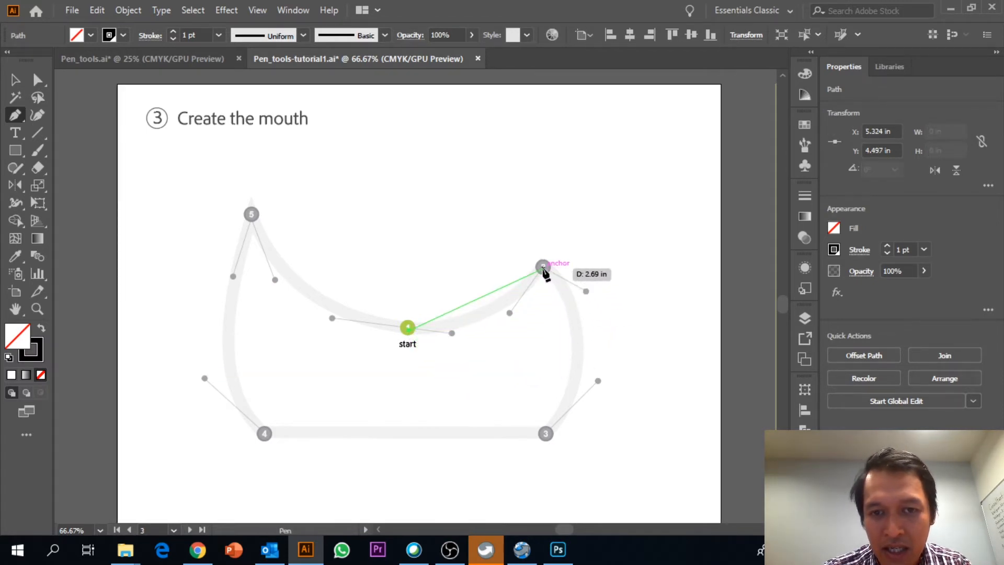
pyautogui.moveTo(542, 266); pyautogui.dragTo(600, 204)
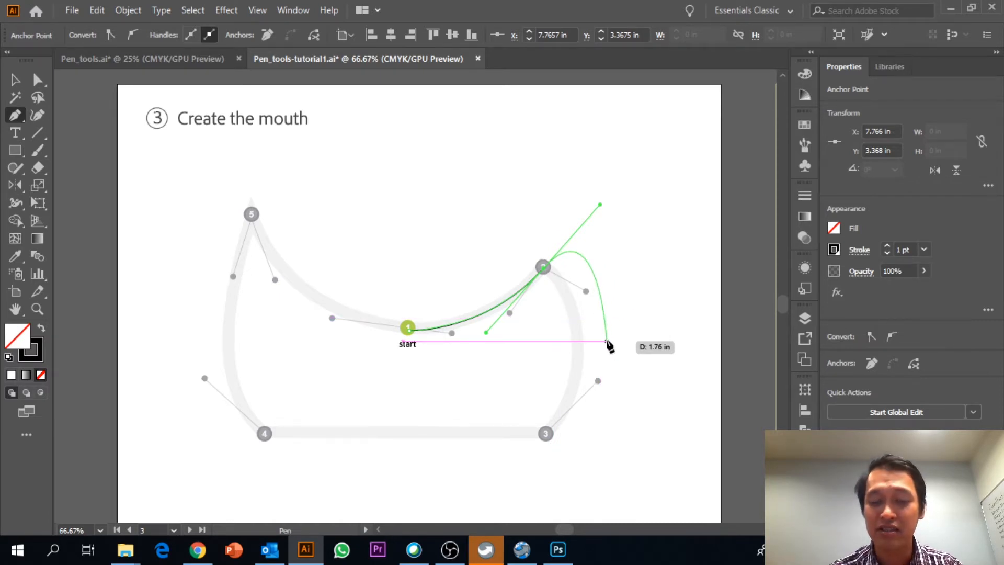
# Step: Turn point 2 of the mouth path into a corner, curve it to point 3, and run a straight segment to point 4
pyautogui.click(543, 269)
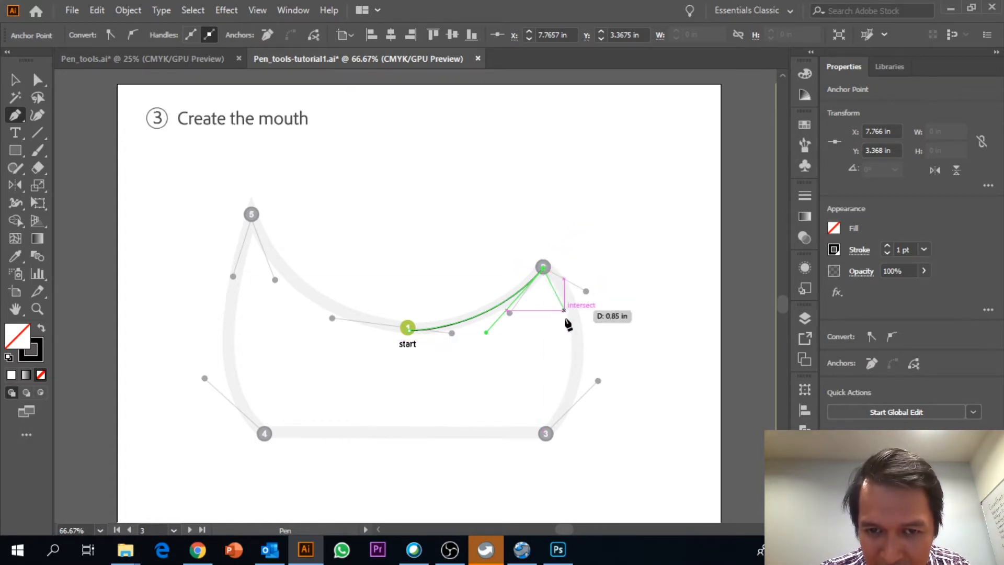
pyautogui.moveTo(545, 434)
pyautogui.mouseDown()
pyautogui.moveTo(470, 513)
pyautogui.moveTo(503, 445)
pyautogui.moveTo(496, 295)
pyautogui.moveTo(480, 345)
pyautogui.mouseUp()
pyautogui.scroll(3, 562, 299)
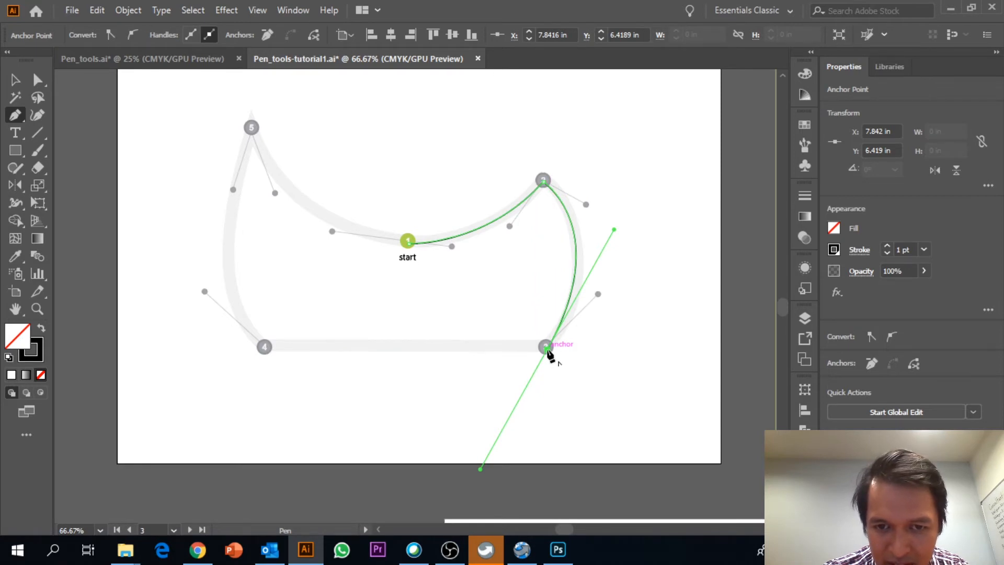
pyautogui.moveTo(547, 348); pyautogui.dragTo(267, 357)
pyautogui.click(266, 351)
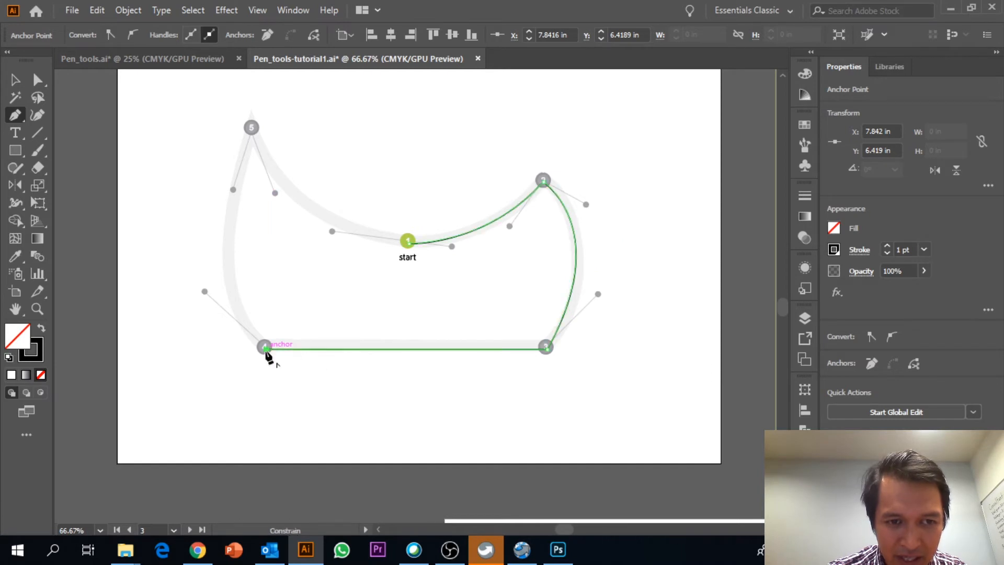
# Step: Curve the mouth path from point 4 to a corner at point 5, close it with a curve at point 1 and deselect it
pyautogui.press('space')
pyautogui.moveTo(252, 243); pyautogui.dragTo(237, 326)
pyautogui.moveTo(237, 211); pyautogui.dragTo(368, 184)
pyautogui.press('space')
pyautogui.moveTo(331, 273); pyautogui.dragTo(392, 115)
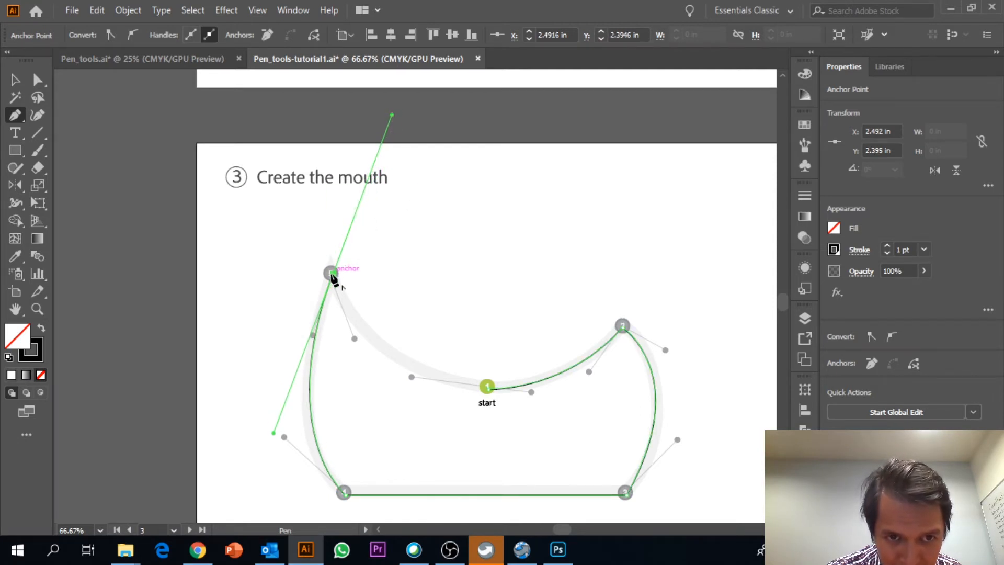
pyautogui.click(332, 275)
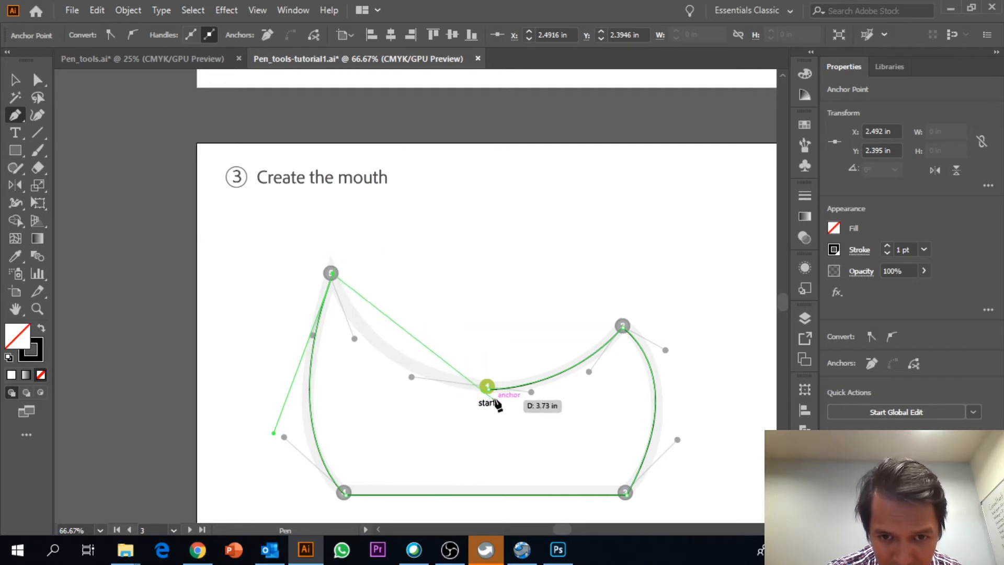
pyautogui.moveTo(487, 387); pyautogui.dragTo(633, 411)
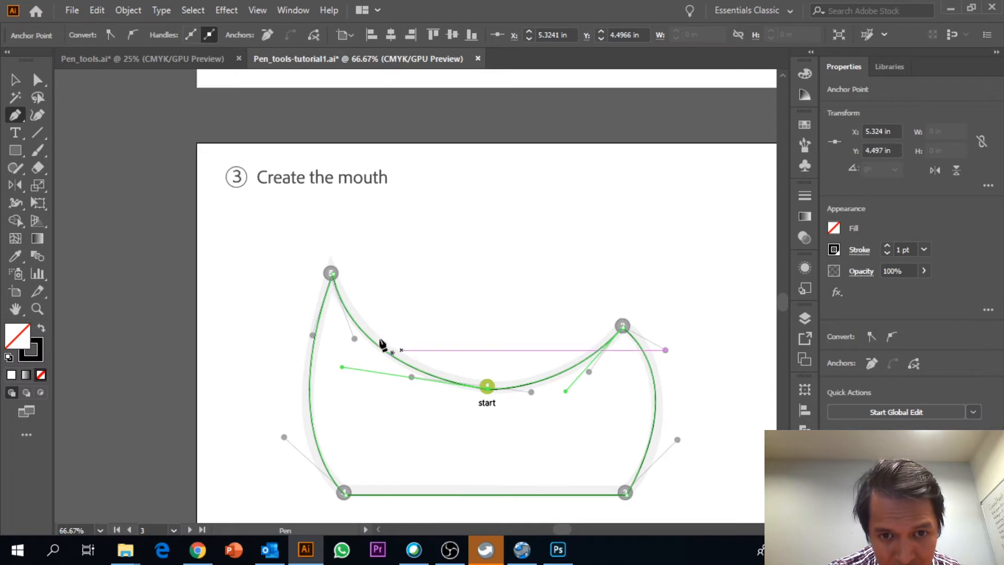
pyautogui.press('v')
pyautogui.click(53, 101)
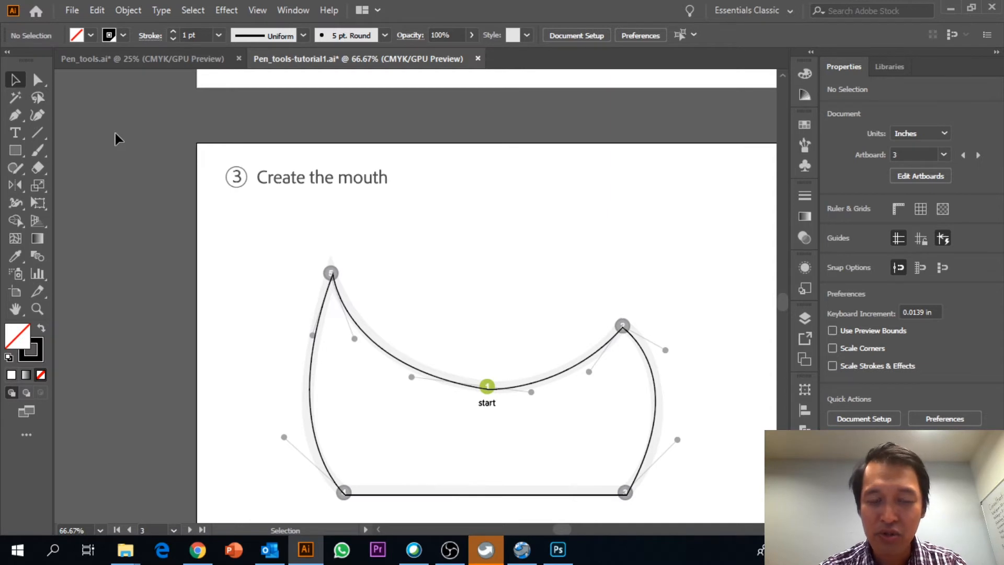
# Step: Review the traced mouth, teeth and antenna paths on their artboards
pyautogui.click(550, 374)
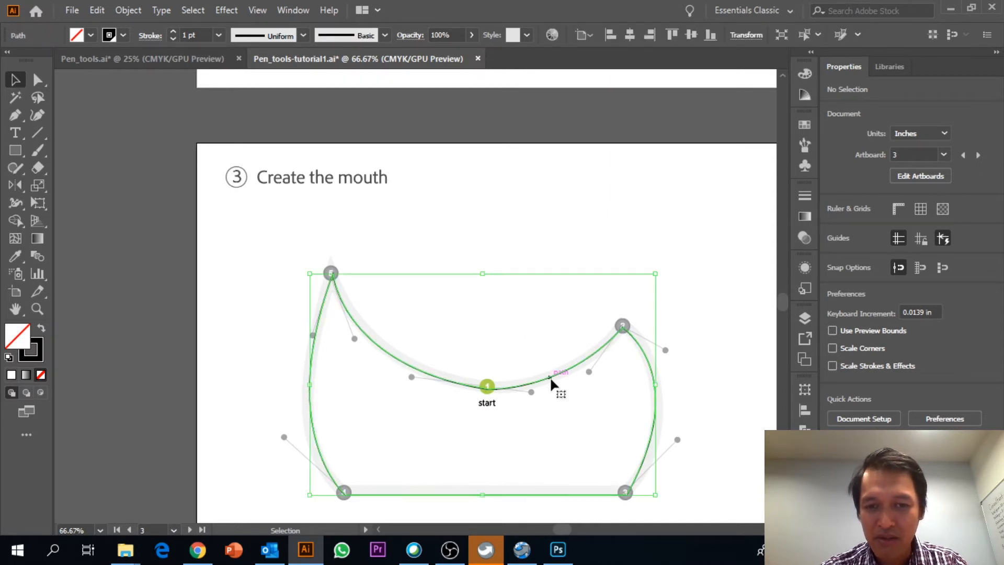
pyautogui.click(660, 241)
pyautogui.press('space')
pyautogui.moveTo(659, 274); pyautogui.dragTo(605, 442)
pyautogui.moveTo(611, 225); pyautogui.dragTo(577, 356)
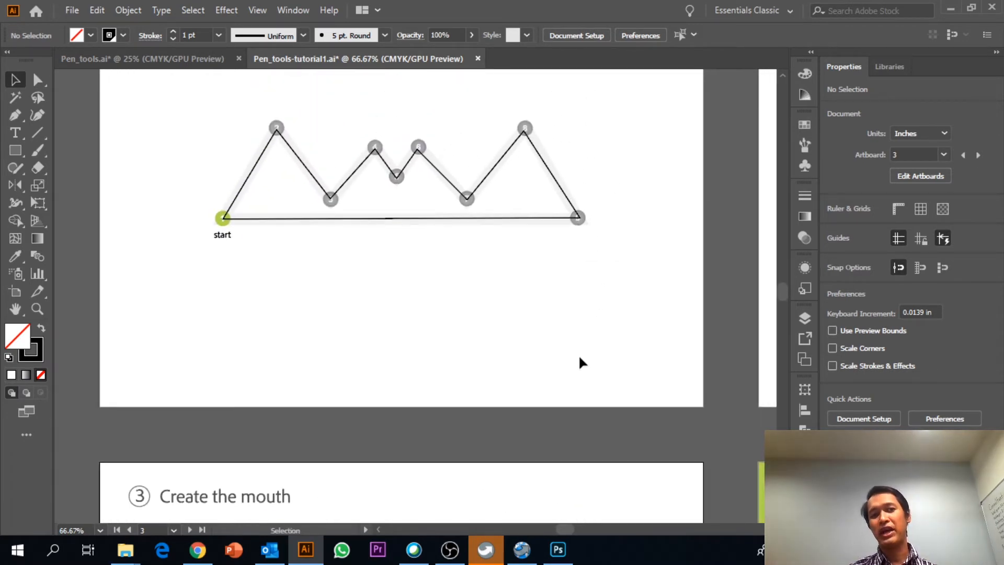
pyautogui.click(418, 220)
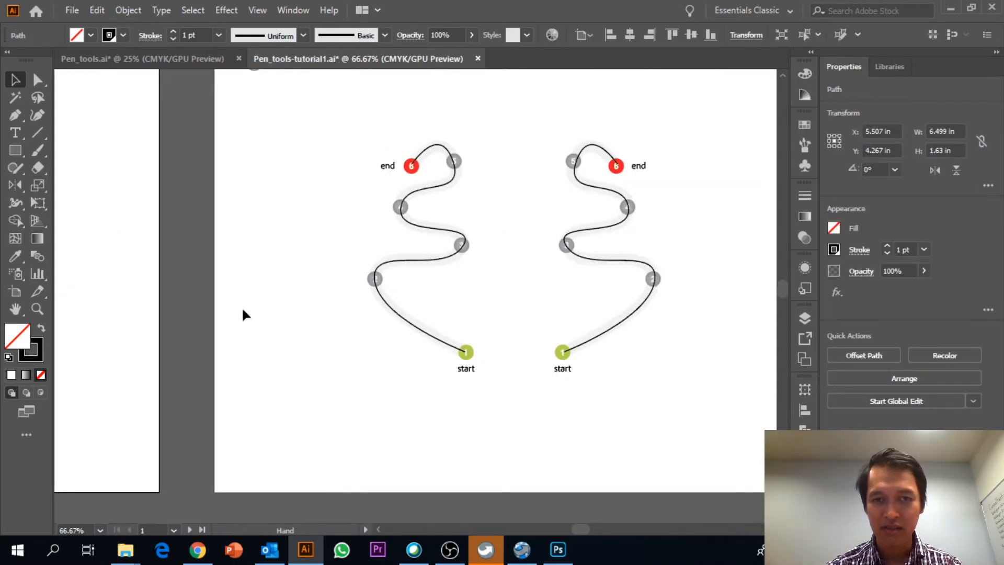
pyautogui.click(392, 309)
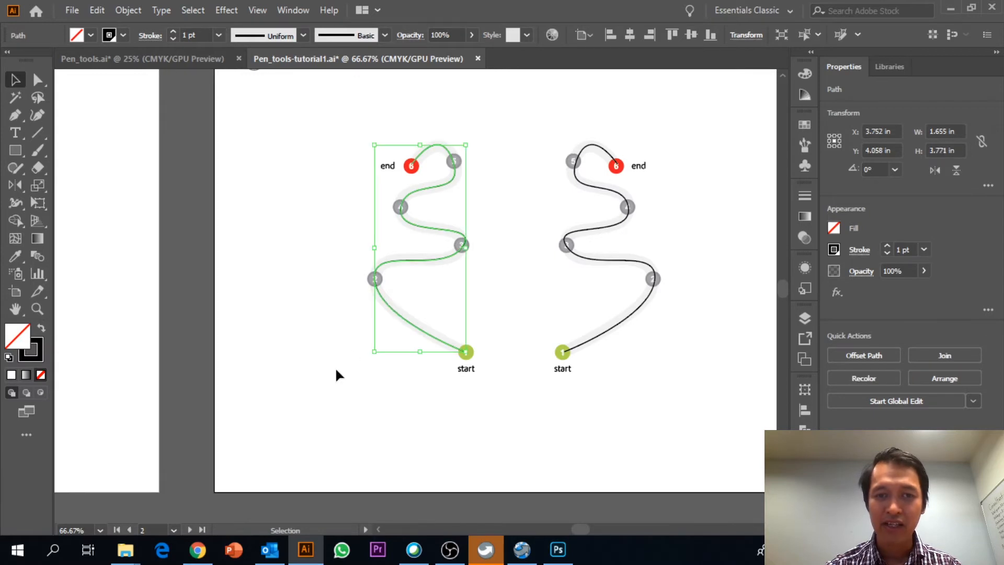
pyautogui.moveTo(350, 348); pyautogui.dragTo(562, 108)
pyautogui.moveTo(438, 334); pyautogui.dragTo(581, 136)
pyautogui.moveTo(484, 260); pyautogui.dragTo(616, 134)
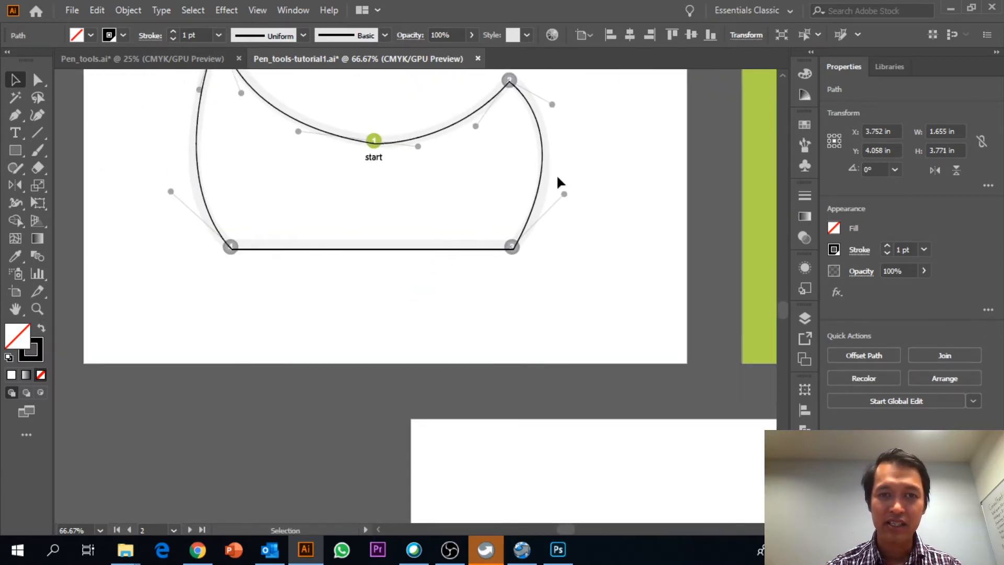
pyautogui.click(542, 174)
pyautogui.moveTo(598, 146); pyautogui.dragTo(598, 298)
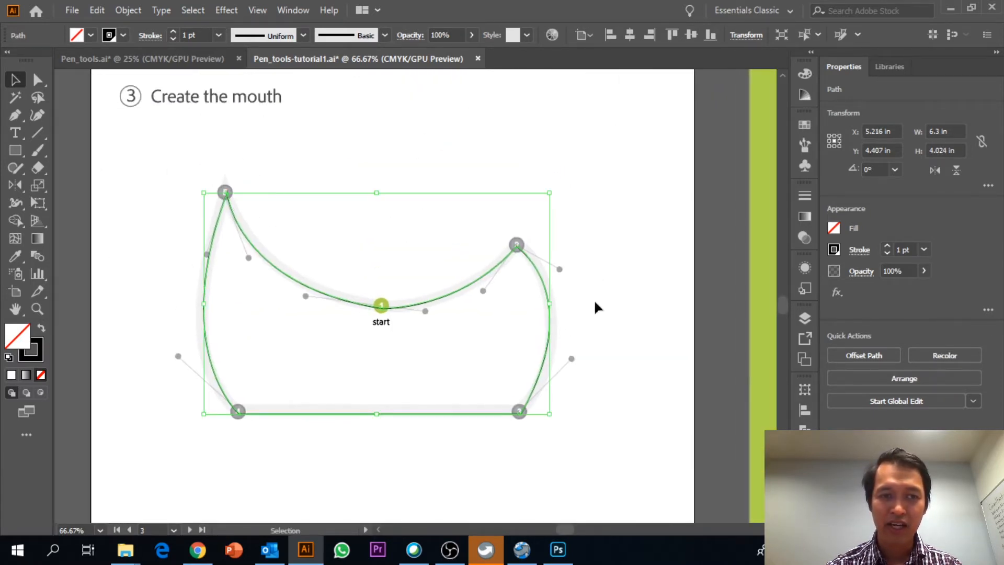
pyautogui.click(421, 174)
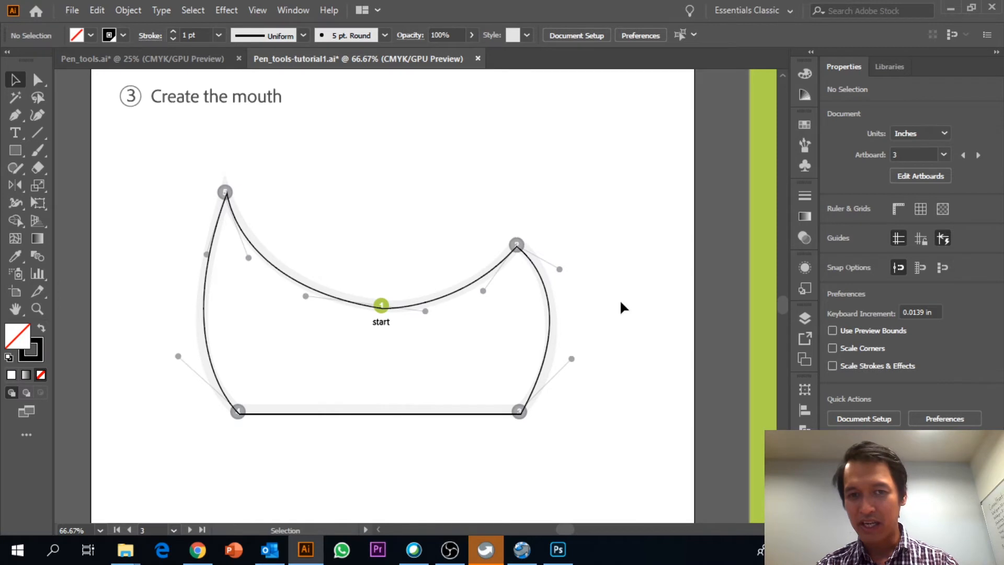
# Step: Examine the finished monster illustration on the tablet artboard and compare its parts with the traced paths
pyautogui.moveTo(621, 300); pyautogui.dragTo(231, 272)
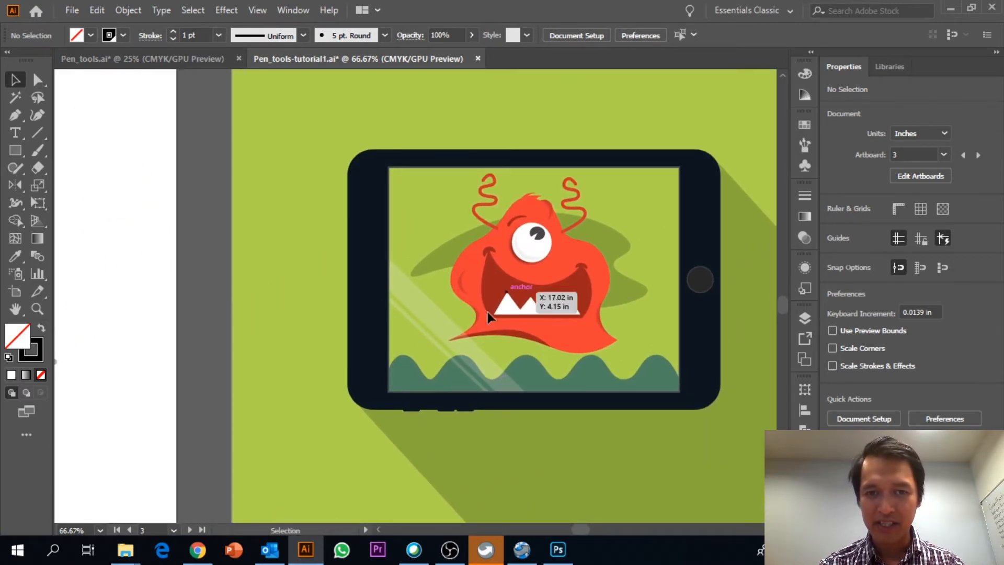
pyautogui.moveTo(466, 289); pyautogui.dragTo(726, 420)
pyautogui.moveTo(312, 180); pyautogui.dragTo(404, 379)
pyautogui.moveTo(484, 220); pyautogui.dragTo(474, 86)
pyautogui.moveTo(518, 392); pyautogui.dragTo(508, 183)
pyautogui.moveTo(466, 249); pyautogui.dragTo(762, 238)
pyautogui.moveTo(267, 274); pyautogui.dragTo(44, 325)
pyautogui.moveTo(422, 320); pyautogui.dragTo(219, 291)
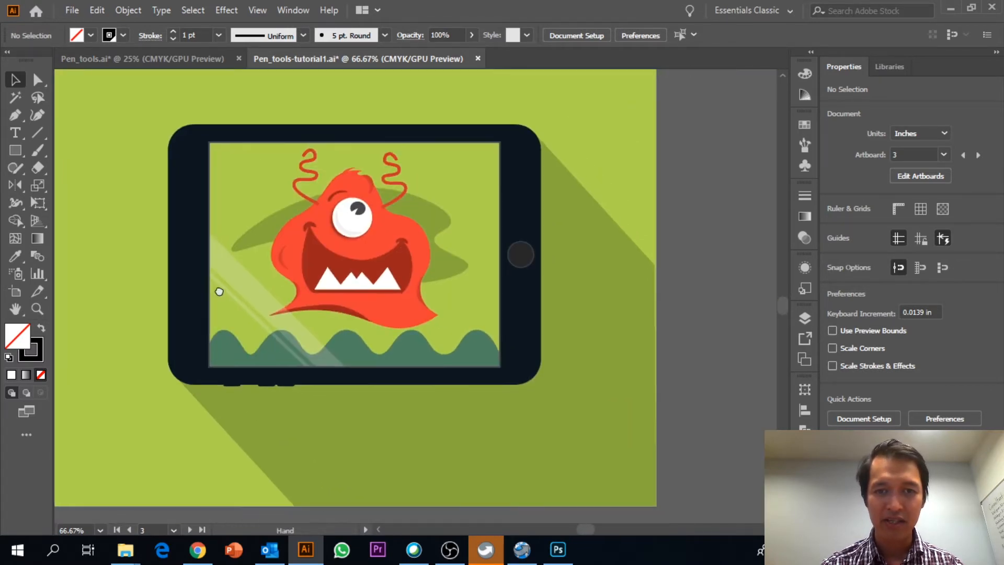
pyautogui.moveTo(377, 161); pyautogui.dragTo(421, 239)
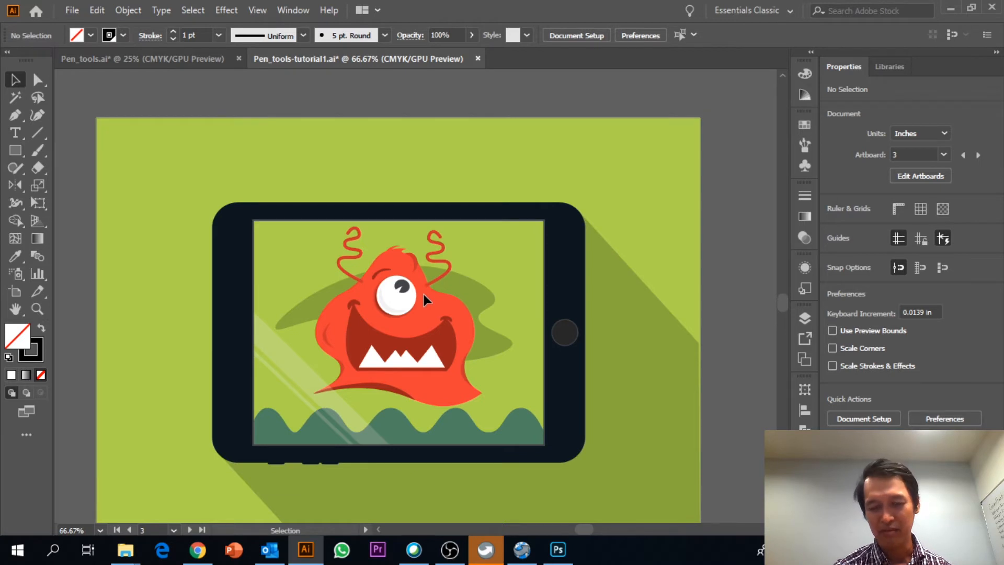
# Step: Start a Pen path at the lower-left tip of the monster's body and curve it up to the left waist
pyautogui.scroll(2, 422, 294)
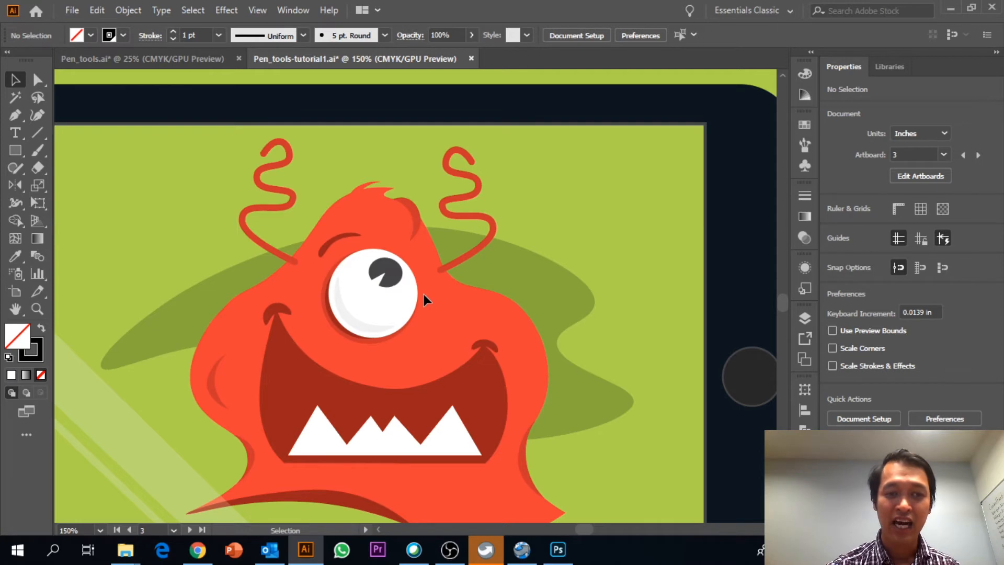
pyautogui.scroll(-2, 423, 293)
pyautogui.press('p')
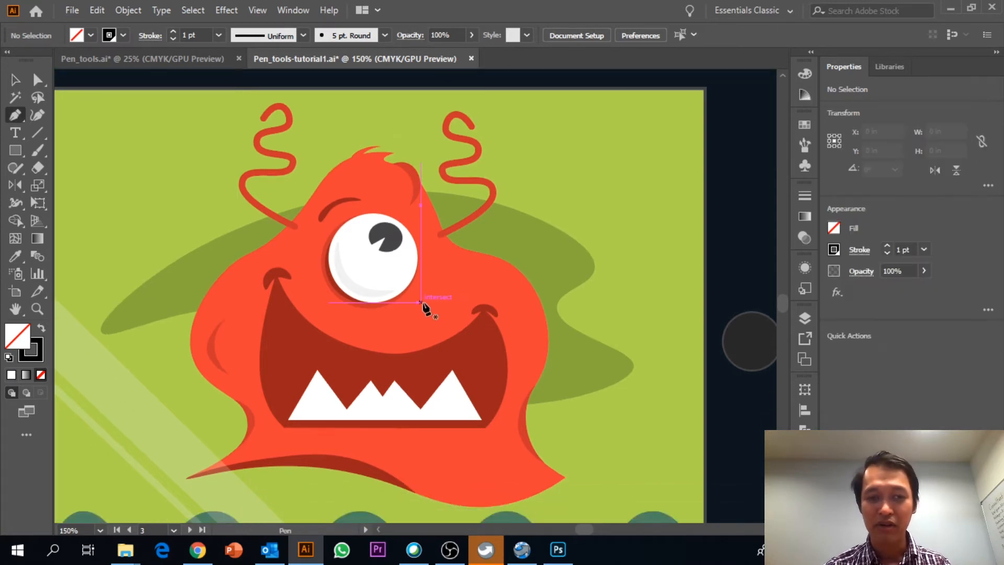
pyautogui.click(186, 478)
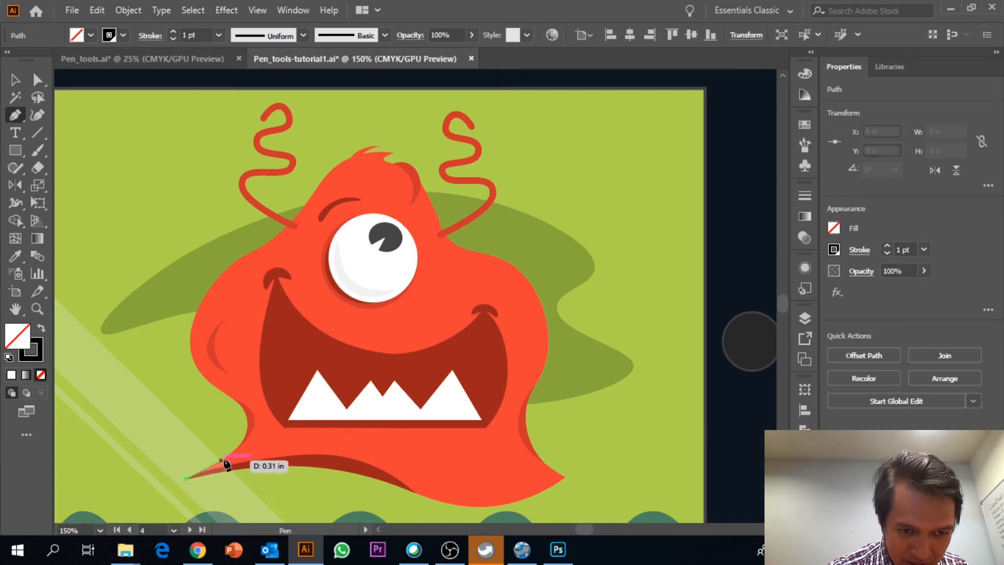
pyautogui.click(247, 421)
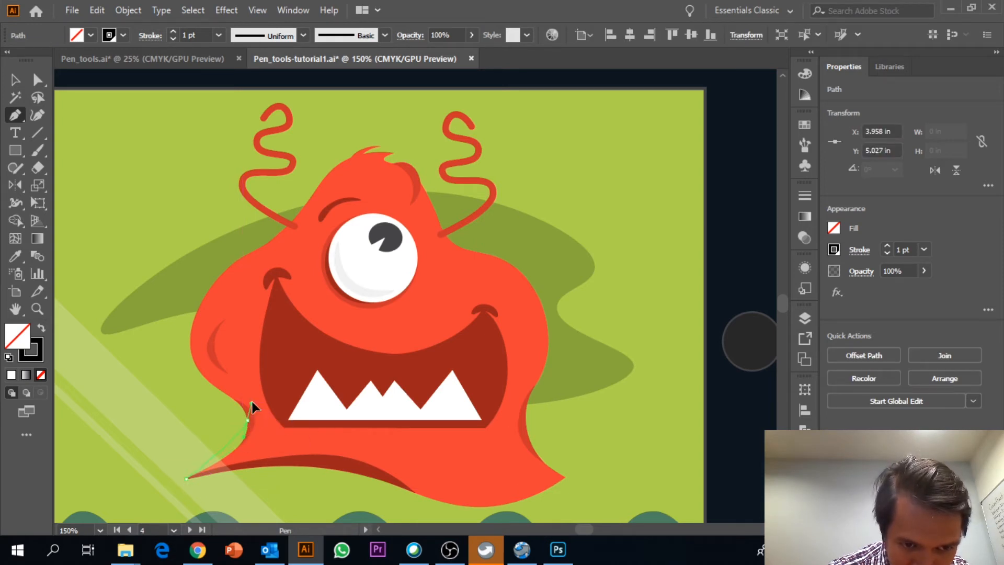
pyautogui.moveTo(256, 382); pyautogui.dragTo(245, 384)
pyautogui.moveTo(210, 291); pyautogui.dragTo(267, 212)
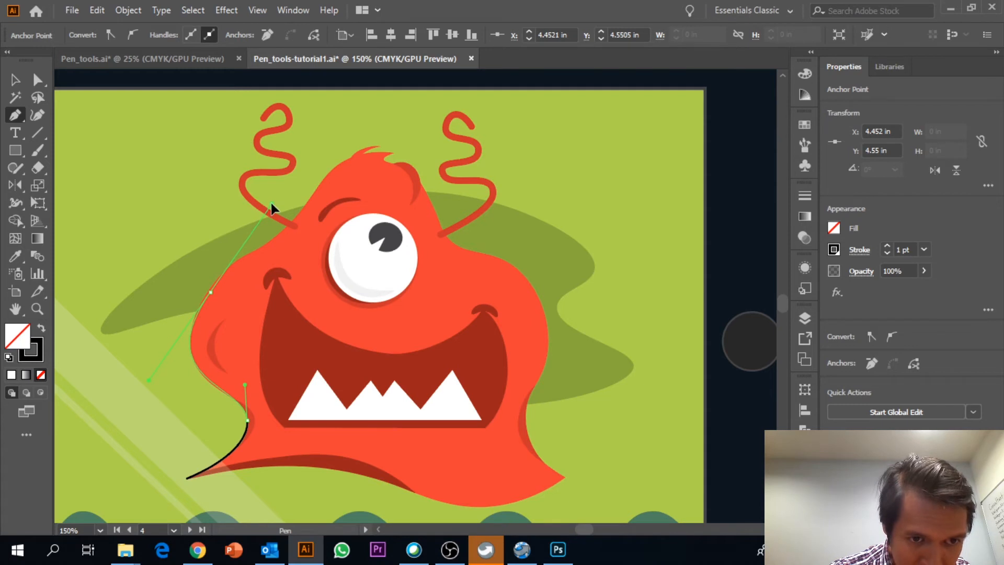
pyautogui.moveTo(271, 203); pyautogui.dragTo(271, 209)
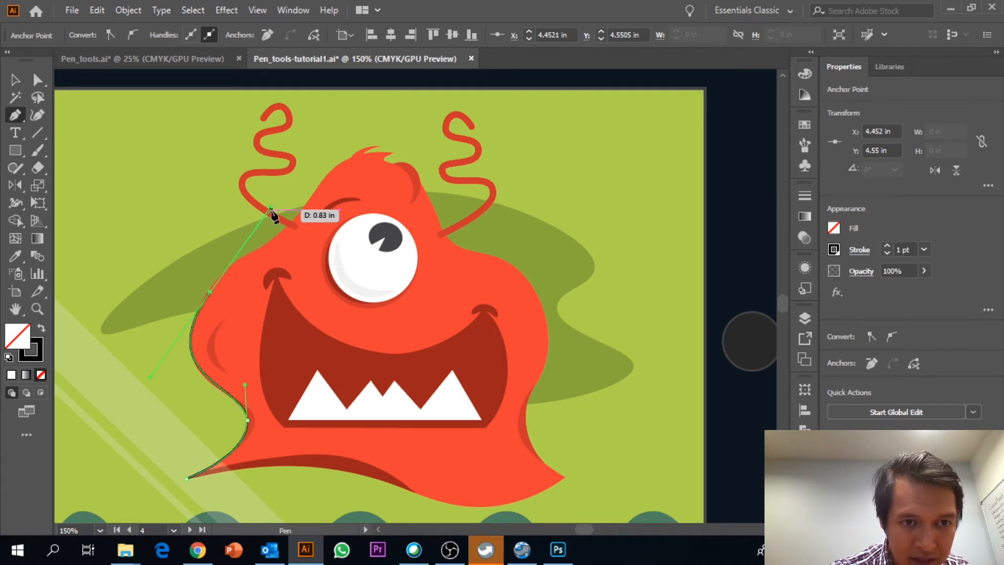
pyautogui.scroll(4, 267, 232)
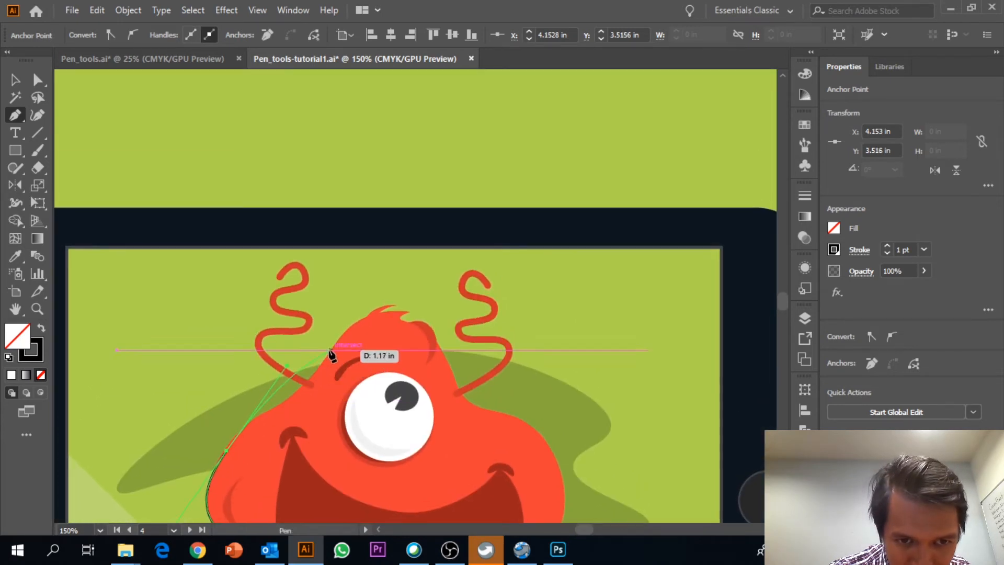
pyautogui.moveTo(326, 356); pyautogui.dragTo(364, 328)
pyautogui.hotkey('ctrl', 'z')
pyautogui.moveTo(292, 405); pyautogui.dragTo(334, 260)
pyautogui.hotkey('ctrl', 'z')
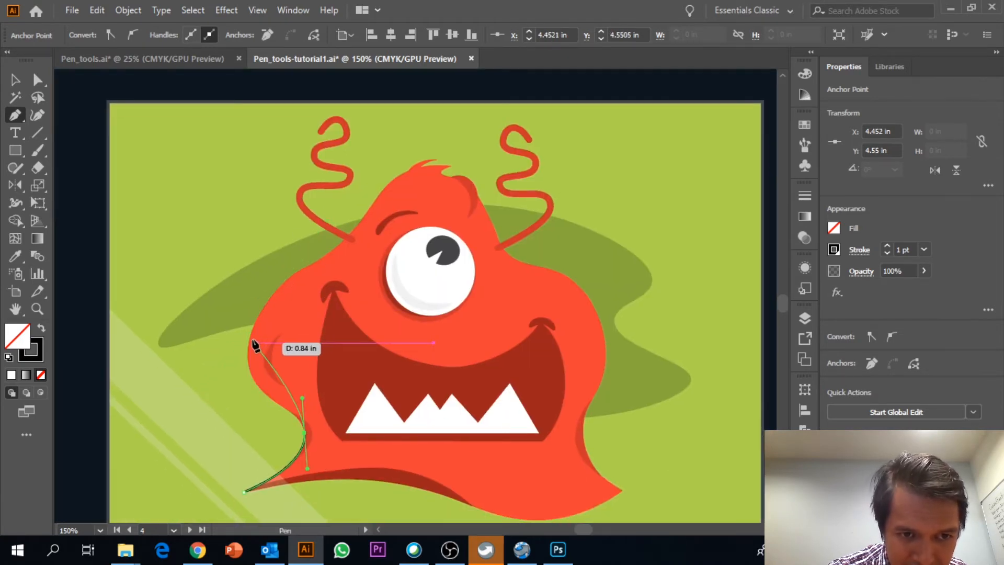
# Step: Continue the body outline with smooth curves up the monster's left side to a corner at the hair on top
pyautogui.moveTo(251, 336); pyautogui.dragTo(273, 264)
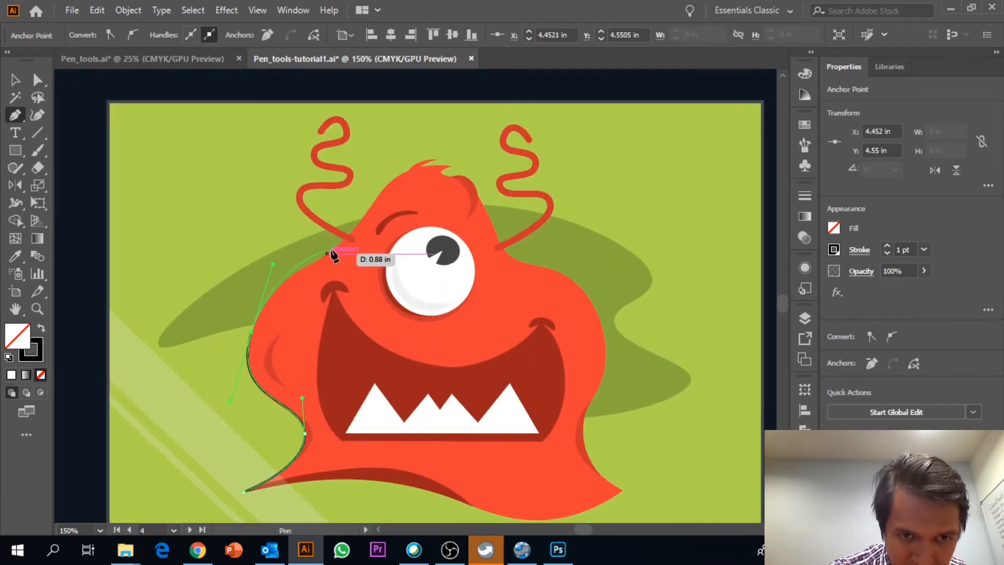
pyautogui.moveTo(360, 223); pyautogui.dragTo(329, 349)
pyautogui.hotkey('ctrl', '+')
pyautogui.moveTo(459, 278); pyautogui.dragTo(525, 279)
pyautogui.click(460, 279)
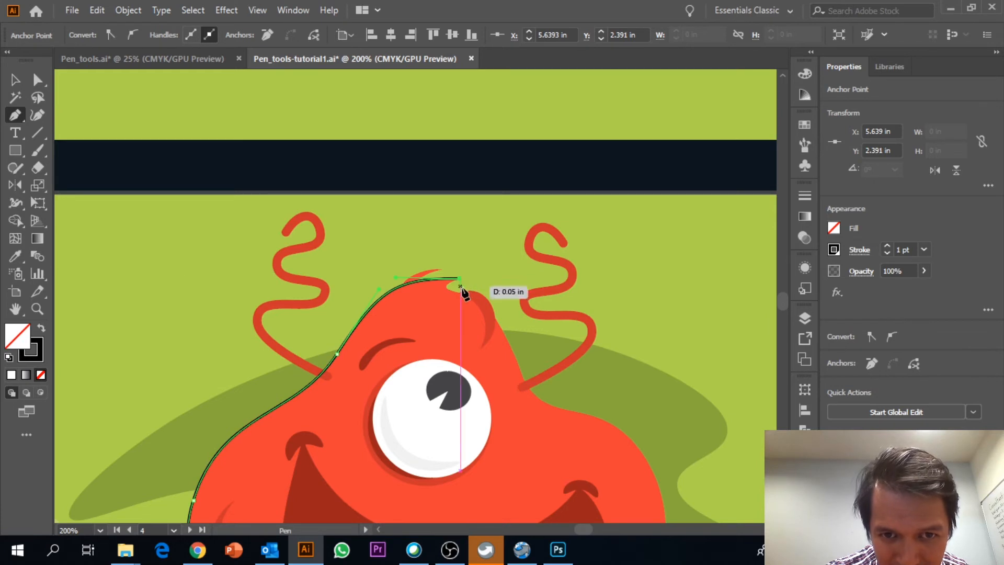
# Step: Continue the body outline from the hair over the right side of the head and down to the right shoulder
pyautogui.moveTo(466, 296); pyautogui.dragTo(503, 304)
pyautogui.moveTo(524, 381); pyautogui.dragTo(526, 386)
pyautogui.moveTo(498, 366); pyautogui.dragTo(422, 263)
pyautogui.moveTo(541, 327); pyautogui.dragTo(626, 353)
pyautogui.hotkey('ctrl', 'z')
pyautogui.hotkey('ctrl', 'z')
pyautogui.click(442, 267)
pyautogui.moveTo(515, 313); pyautogui.dragTo(577, 312)
# Step: Curve the body outline down the monster's right side and end the curve in a corner at the lower-right tip
pyautogui.scroll(-5, 576, 313)
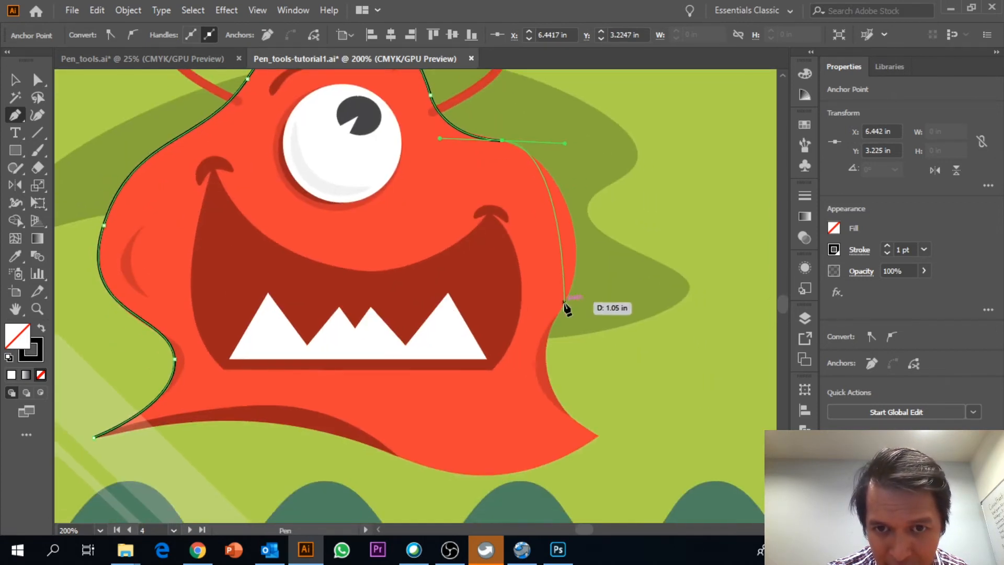
pyautogui.moveTo(564, 310); pyautogui.dragTo(529, 368)
pyautogui.moveTo(598, 435); pyautogui.dragTo(641, 470)
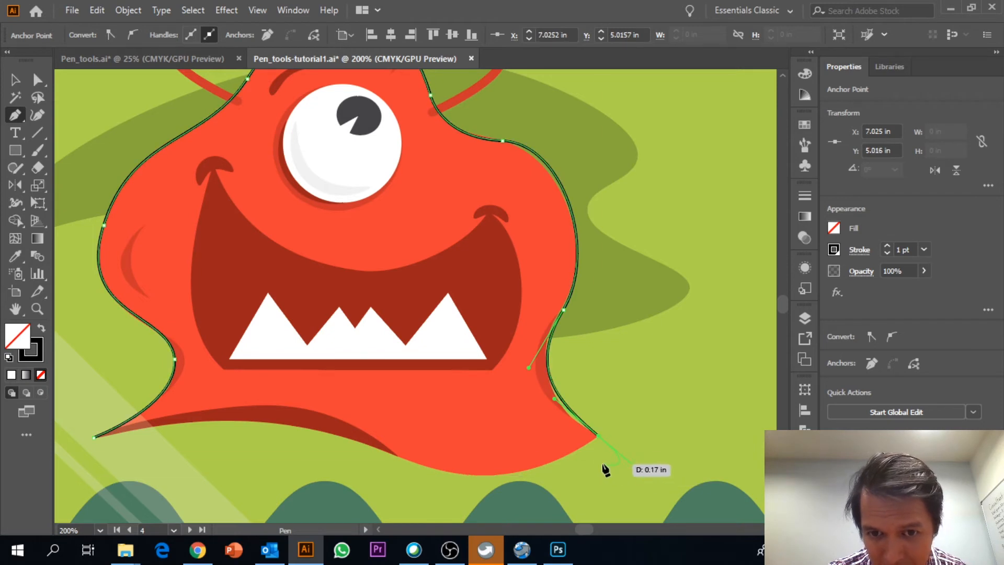
pyautogui.click(599, 437)
pyautogui.moveTo(360, 442); pyautogui.dragTo(219, 365)
pyautogui.press('space')
pyautogui.moveTo(205, 406); pyautogui.dragTo(433, 349)
pyautogui.hotkey('ctrl', 'z')
# Step: Trace the monster's bottom edge with smooth curves, close the outline at the lower-left starting tip and deselect it
pyautogui.press('space')
pyautogui.moveTo(612, 409); pyautogui.dragTo(320, 357)
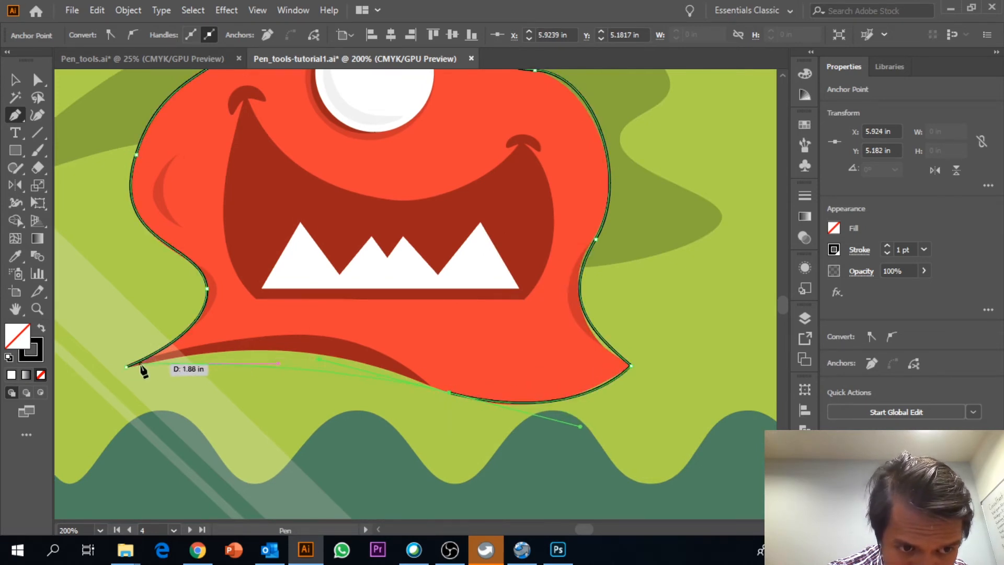
pyautogui.moveTo(107, 405); pyautogui.dragTo(389, 344)
pyautogui.moveTo(567, 382); pyautogui.dragTo(569, 382)
pyautogui.moveTo(698, 380); pyautogui.dragTo(77, 292)
pyautogui.hotkey('ctrl', 'z')
pyautogui.hotkey('ctrl', '-')
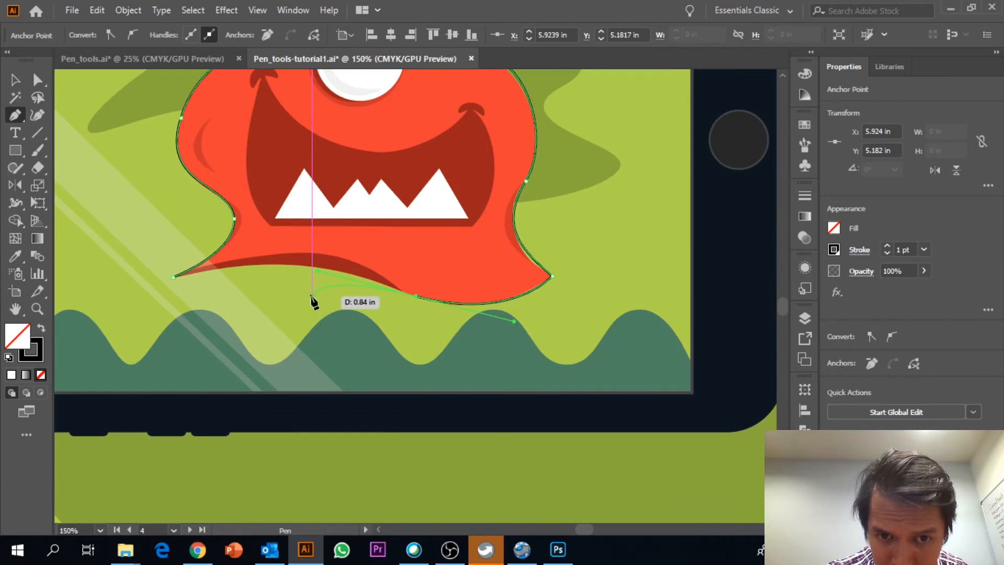
pyautogui.moveTo(174, 277); pyautogui.dragTo(326, 281)
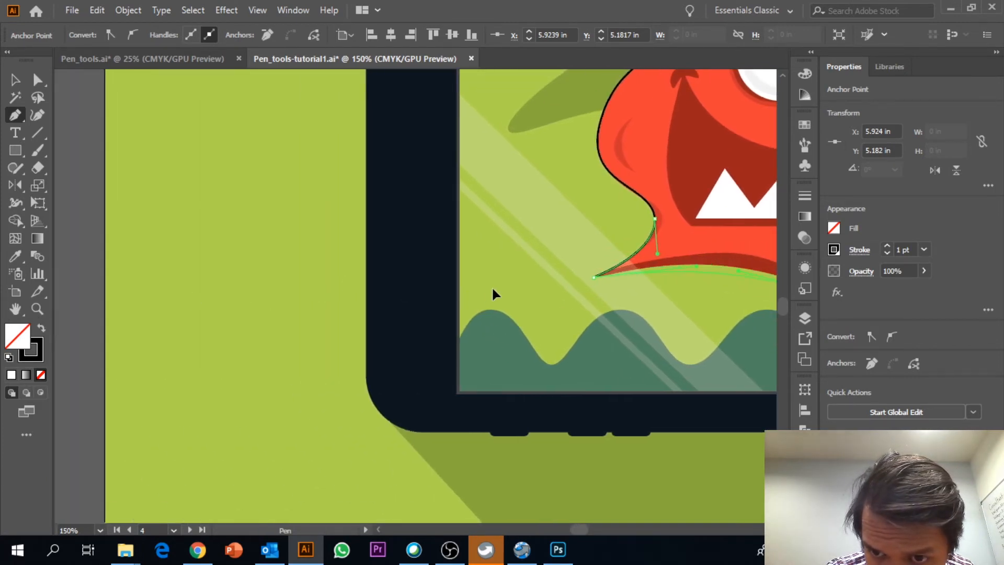
pyautogui.moveTo(495, 301); pyautogui.dragTo(445, 308)
pyautogui.click(16, 80)
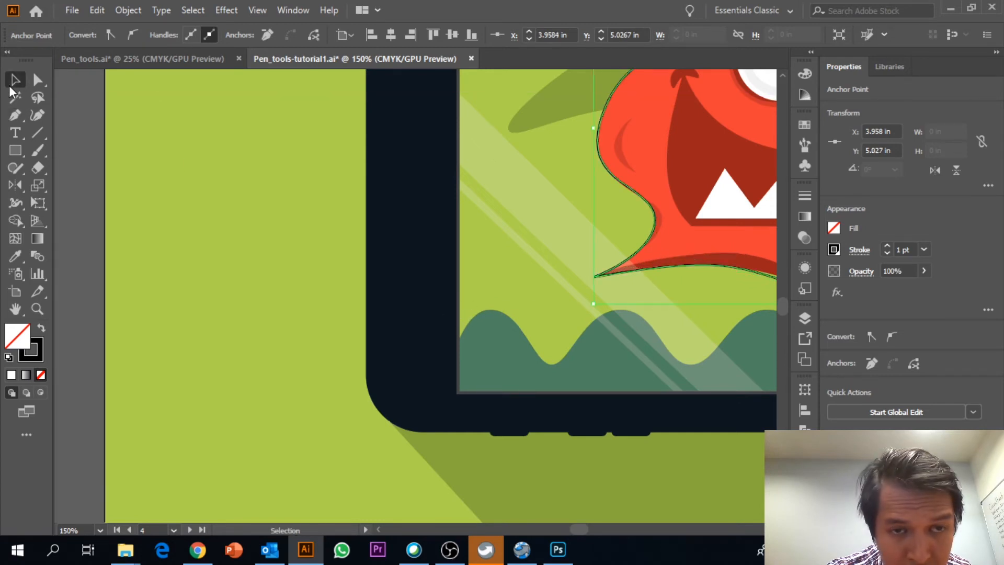
pyautogui.click(403, 242)
# Step: View the line-art version of the monster on artboard 5
pyautogui.moveTo(506, 260); pyautogui.dragTo(70, 431)
pyautogui.click(498, 399)
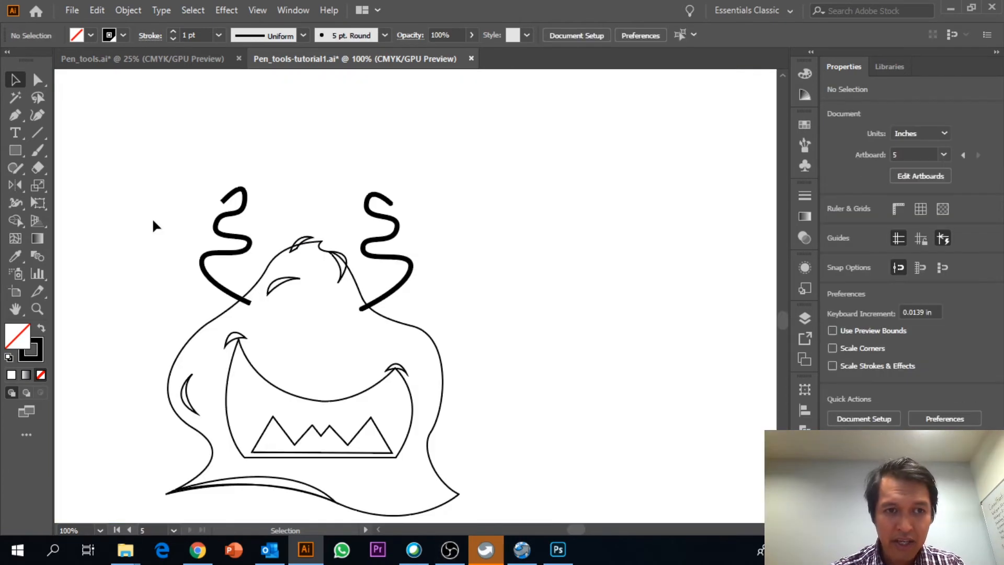
pyautogui.moveTo(139, 195); pyautogui.dragTo(299, 131)
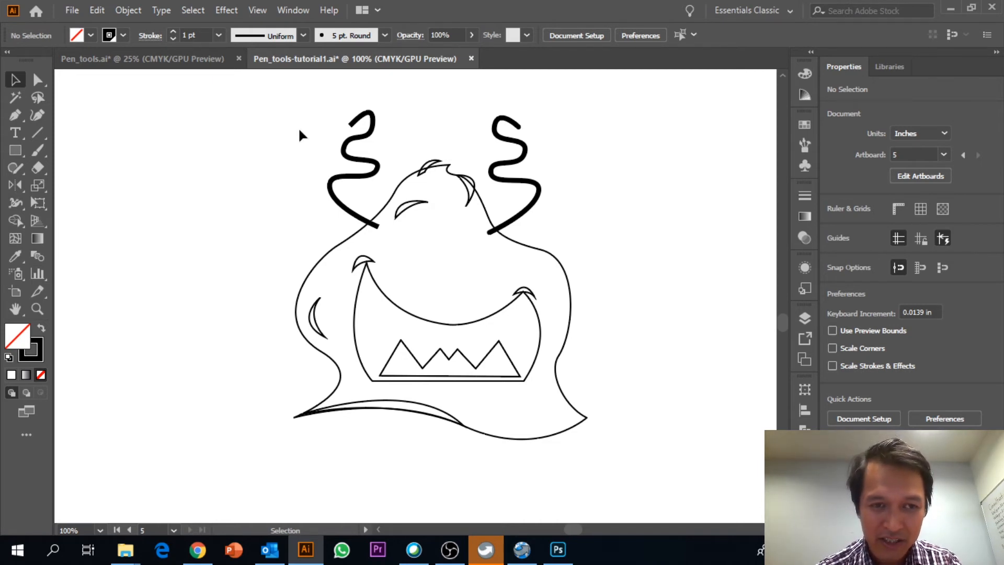
# Step: Fill the monster's body outline on artboard 5 with the bright orange-red swatch and deselect it
pyautogui.click(526, 245)
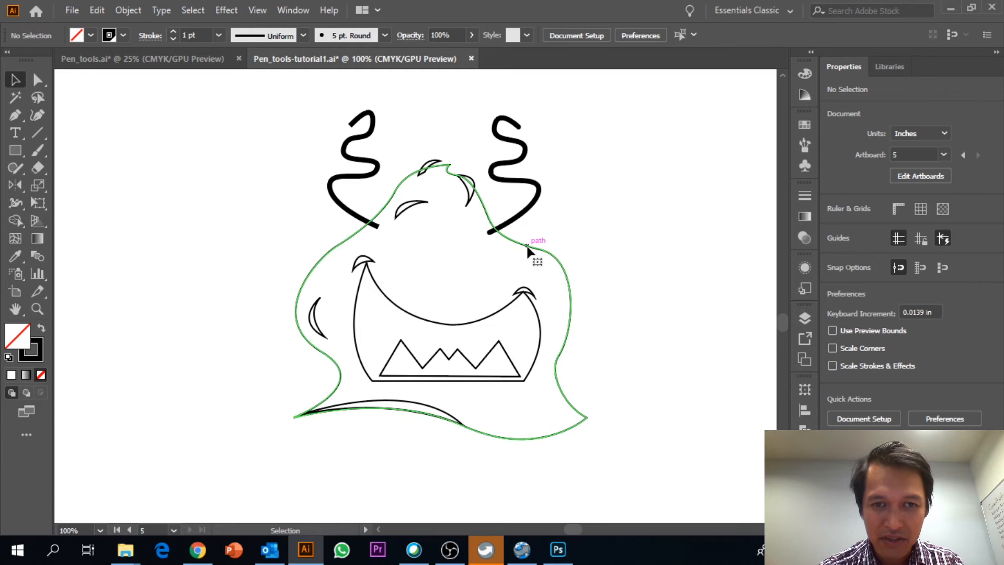
pyautogui.click(611, 222)
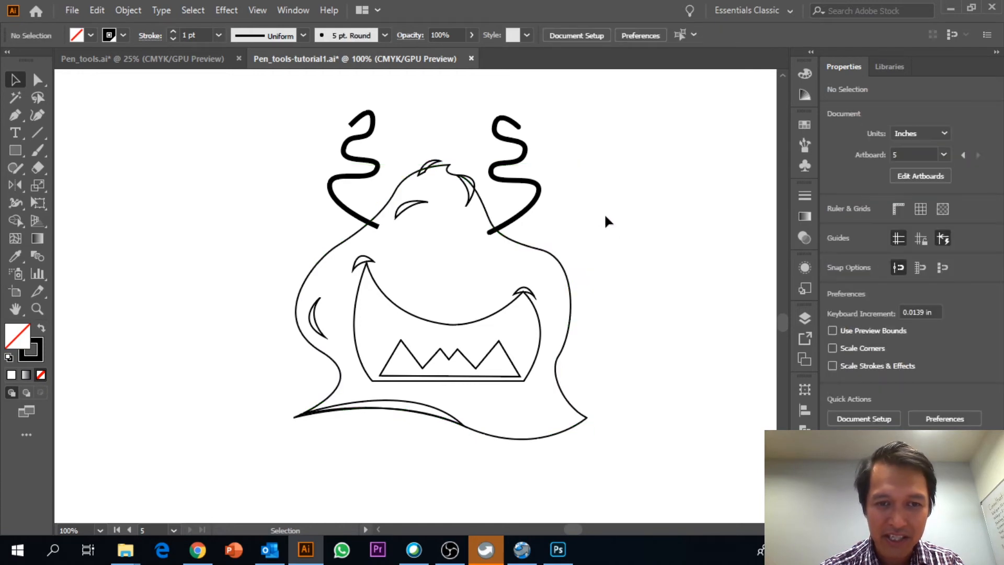
pyautogui.click(550, 257)
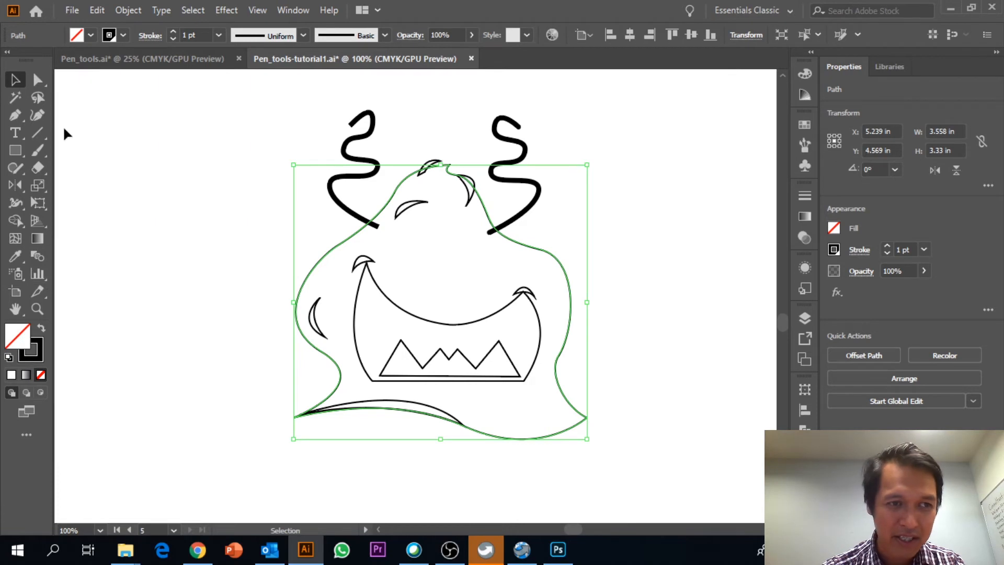
pyautogui.click(91, 35)
pyautogui.click(72, 61)
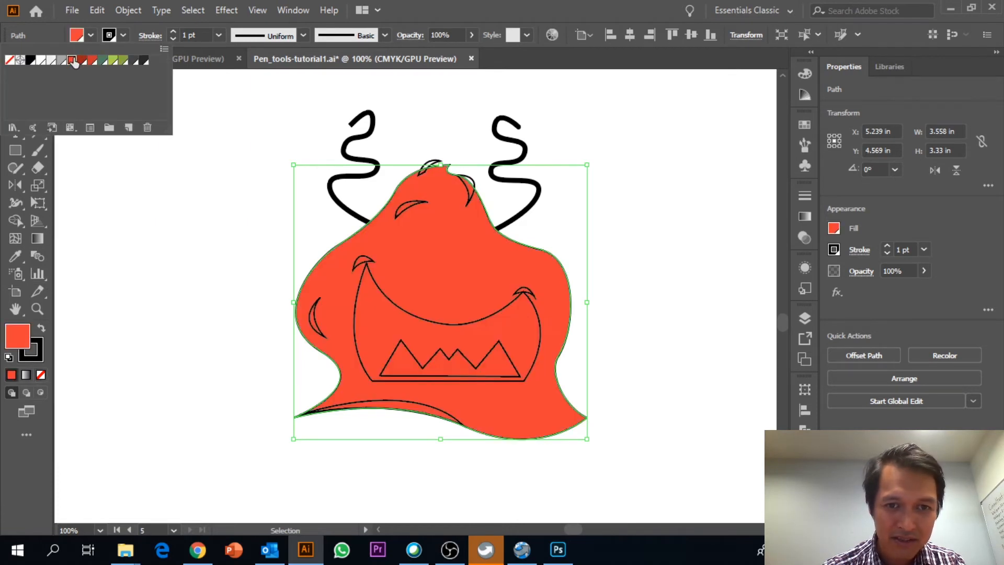
pyautogui.click(215, 221)
pyautogui.click(214, 222)
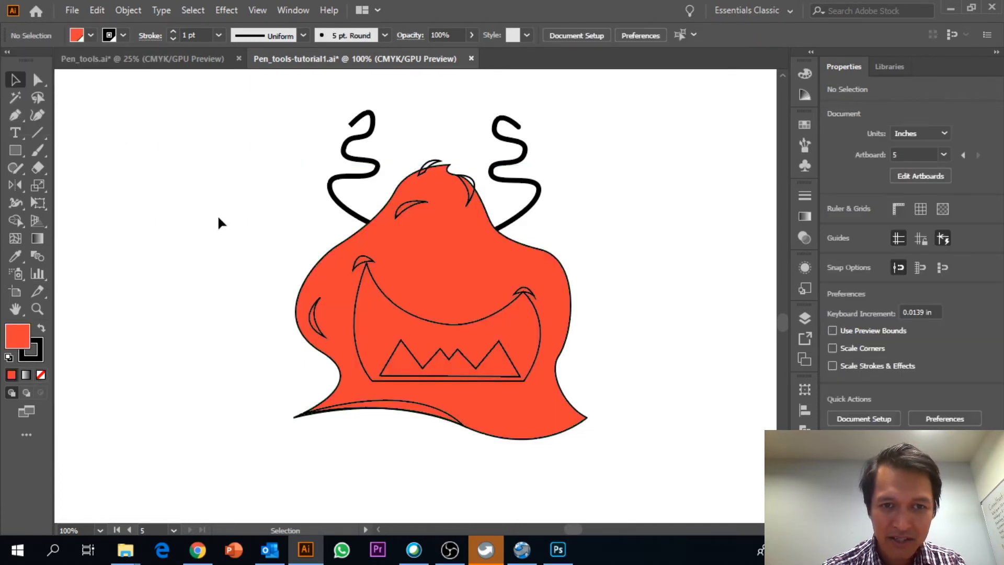
# Step: Fill the mouth shape with dark red, remove its stroke and deselect it
pyautogui.click(354, 310)
pyautogui.click(81, 36)
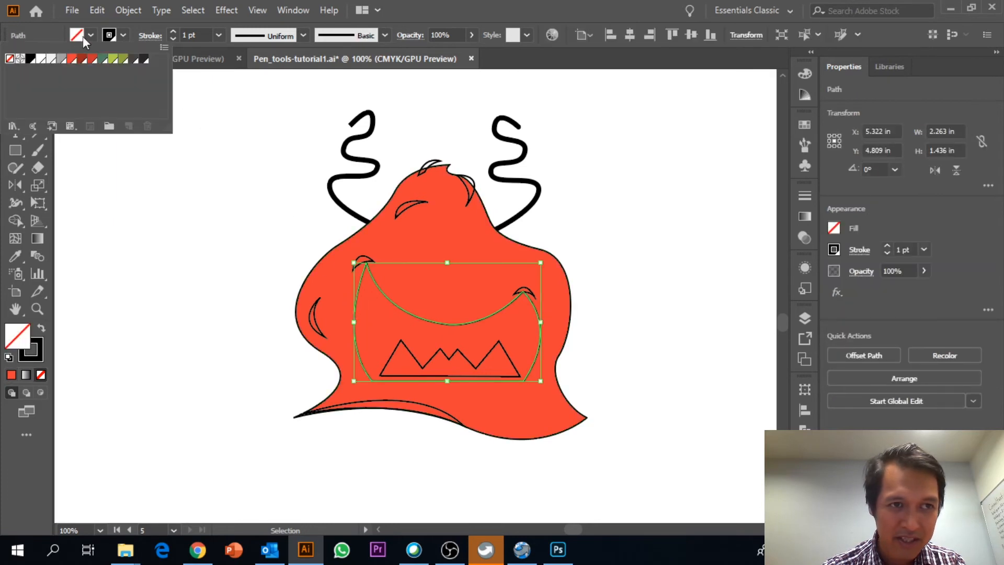
pyautogui.click(82, 59)
pyautogui.click(120, 39)
pyautogui.click(9, 60)
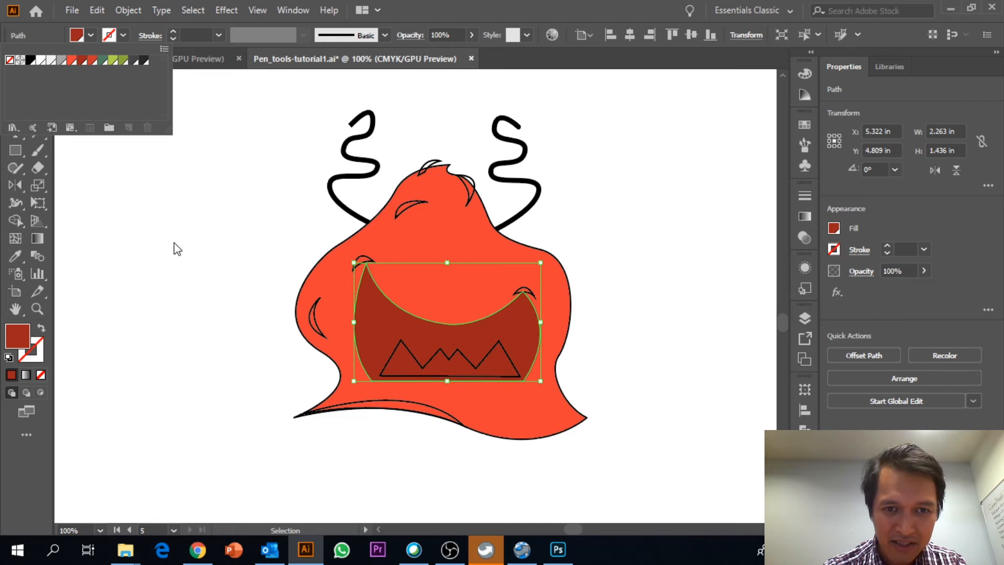
pyautogui.click(213, 252)
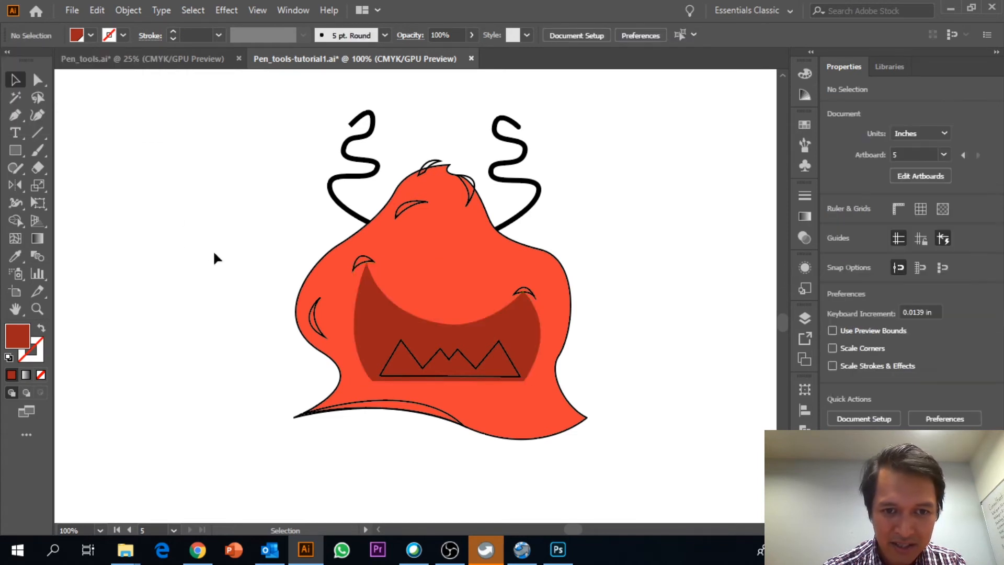
# Step: Fill the six small accent shapes on the head, brow, left side and mouth corners with dark red and no stroke
pyautogui.click(362, 263)
pyautogui.keyDown('shift'); pyautogui.click(315, 314); pyautogui.keyUp('shift')
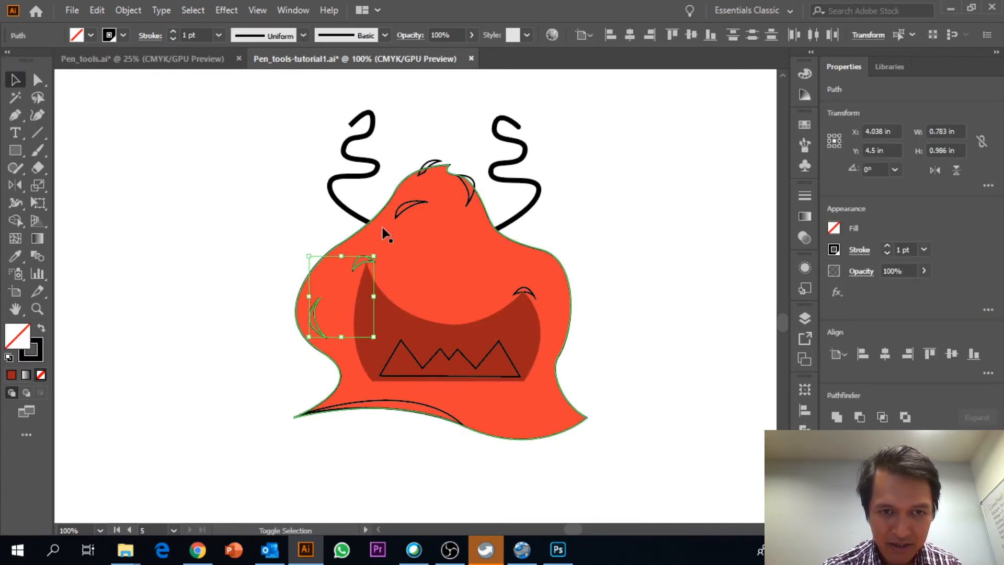
pyautogui.keyDown('shift'); pyautogui.click(413, 211); pyautogui.keyUp('shift')
pyautogui.keyDown('shift'); pyautogui.click(534, 293); pyautogui.keyUp('shift')
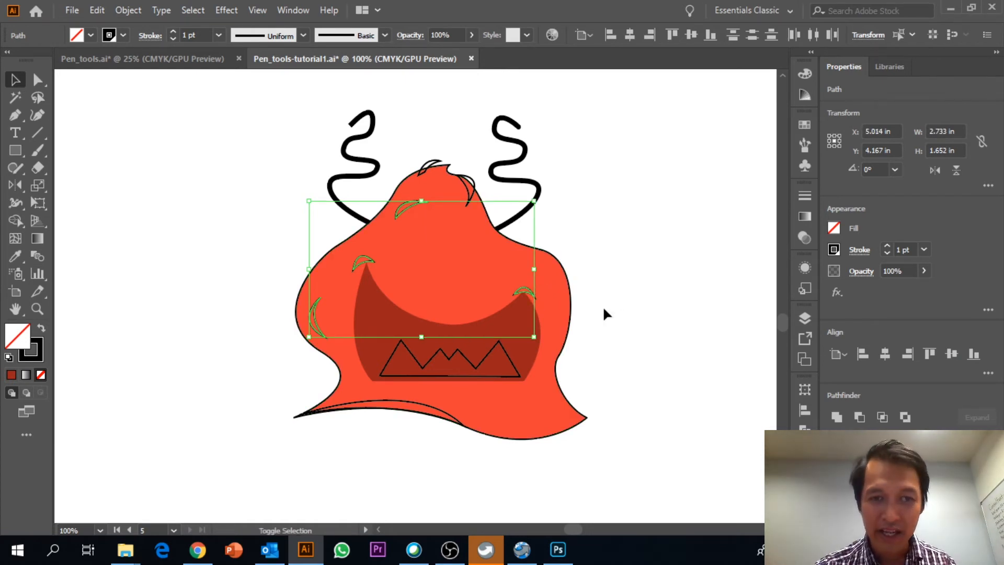
pyautogui.keyDown('shift'); pyautogui.click(465, 167); pyautogui.keyUp('shift')
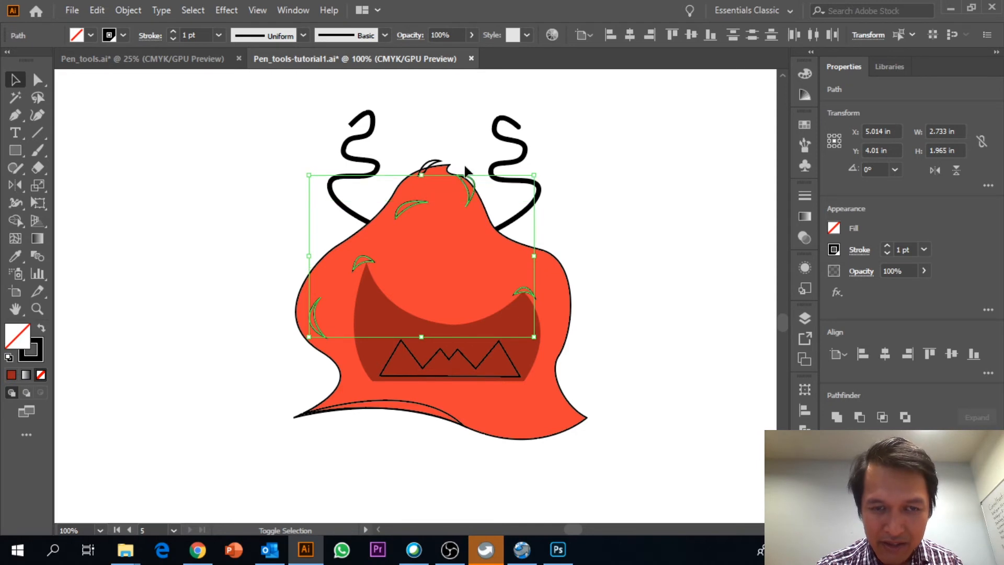
pyautogui.keyDown('shift'); pyautogui.click(438, 164); pyautogui.keyUp('shift')
pyautogui.click(91, 35)
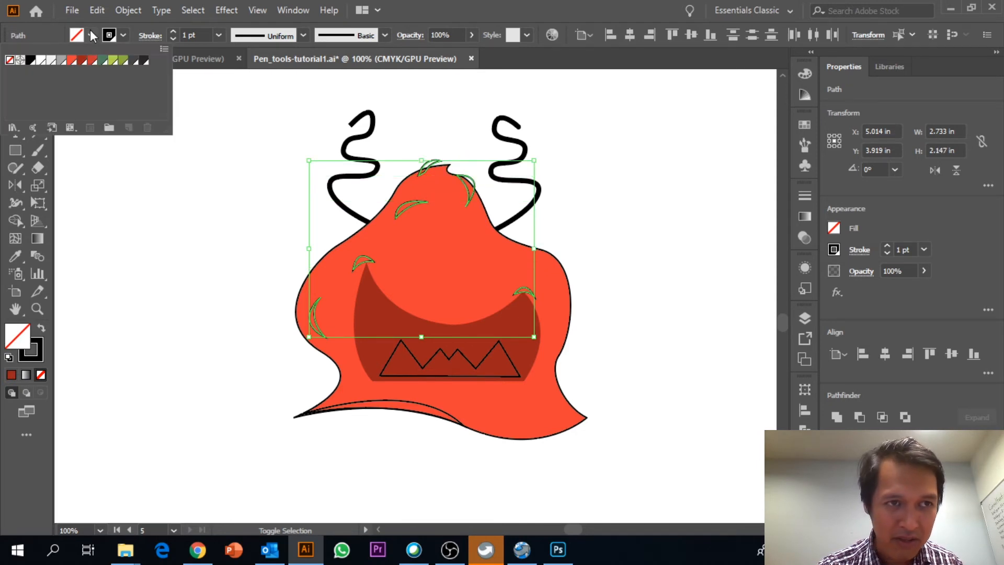
pyautogui.click(83, 61)
pyautogui.click(122, 37)
pyautogui.click(14, 62)
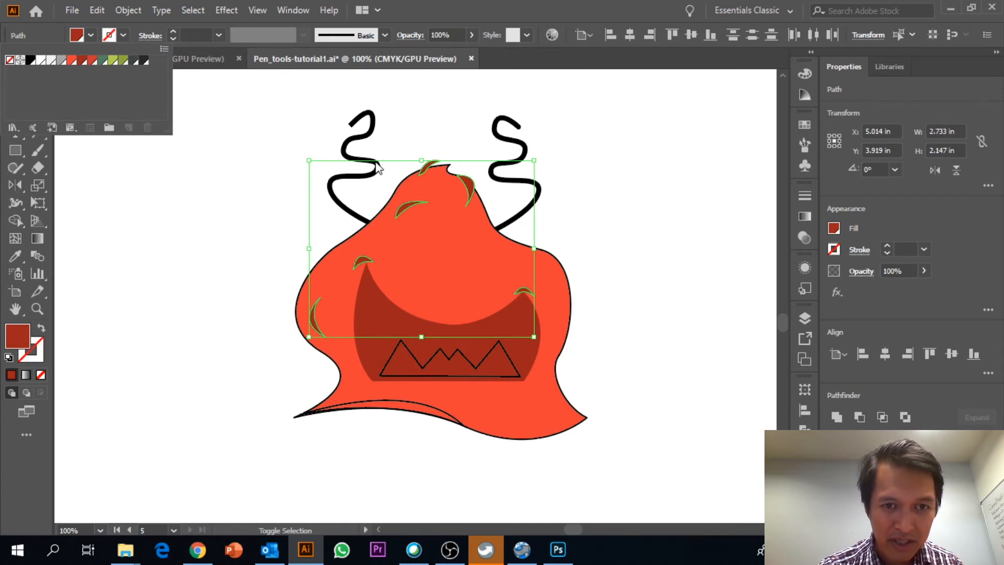
pyautogui.click(637, 219)
# Step: Change the stroke of both antennas to dark red and deselect them
pyautogui.click(538, 198)
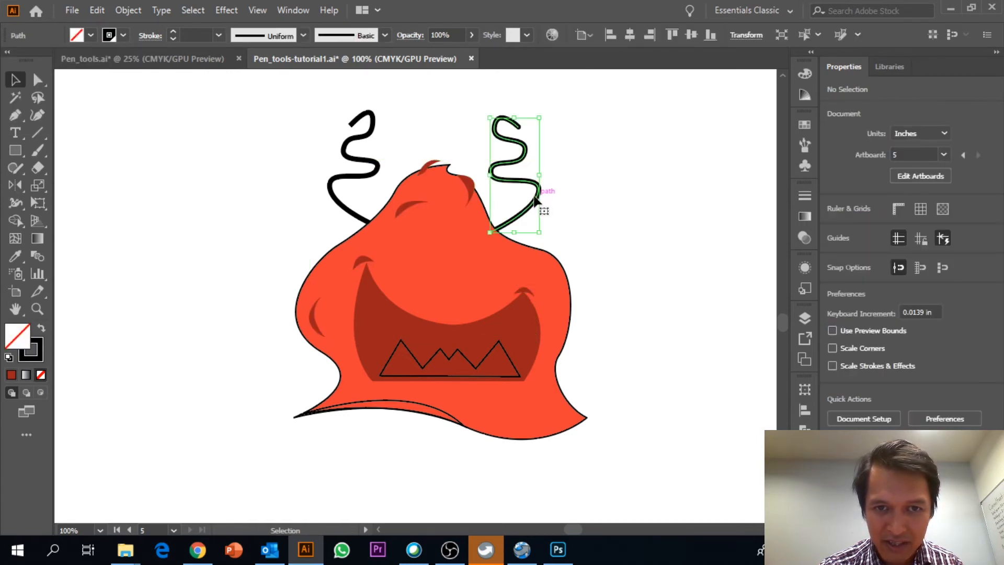
pyautogui.keyDown('shift'); pyautogui.click(331, 180); pyautogui.keyUp('shift')
pyautogui.click(112, 36)
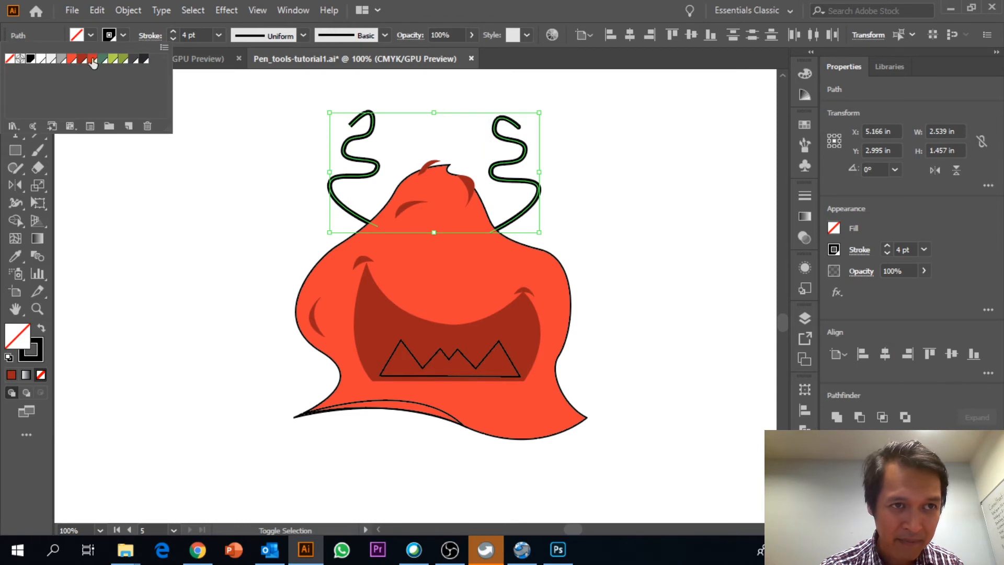
pyautogui.click(83, 59)
pyautogui.click(230, 316)
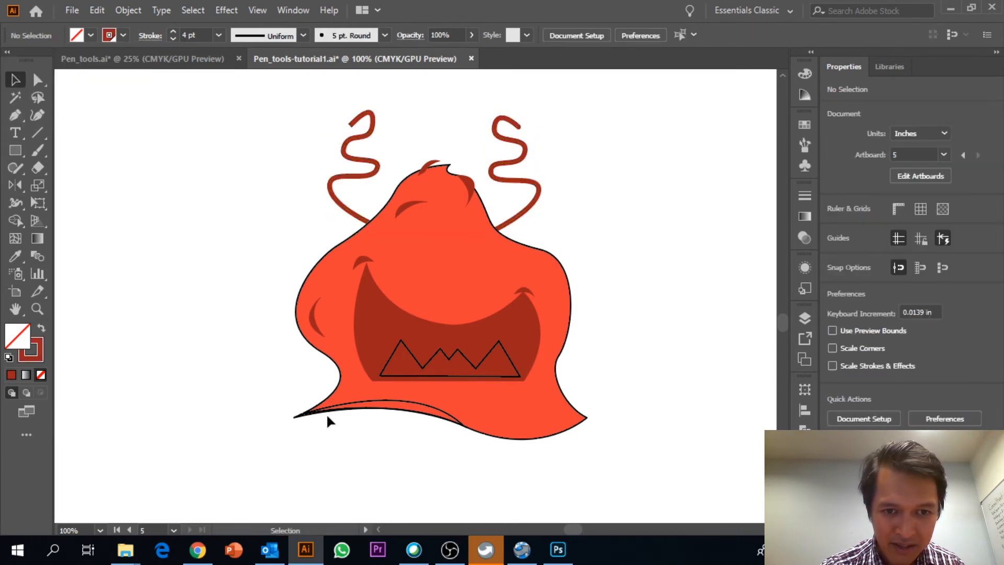
# Step: Fill the thin curved shadow shape along the body's lower-left edge with dark red and remove its stroke
pyautogui.click(340, 410)
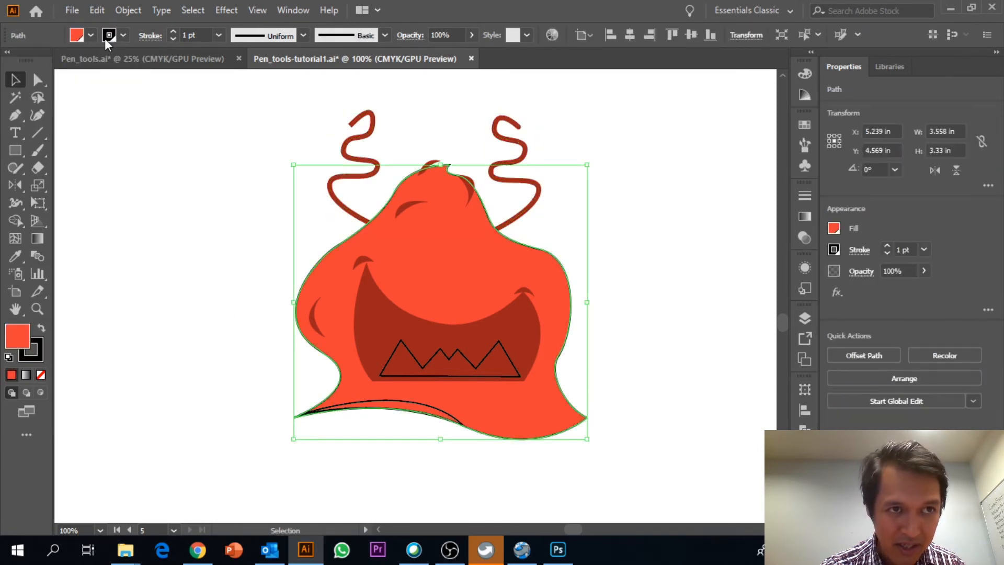
pyautogui.click(335, 440)
pyautogui.click(417, 408)
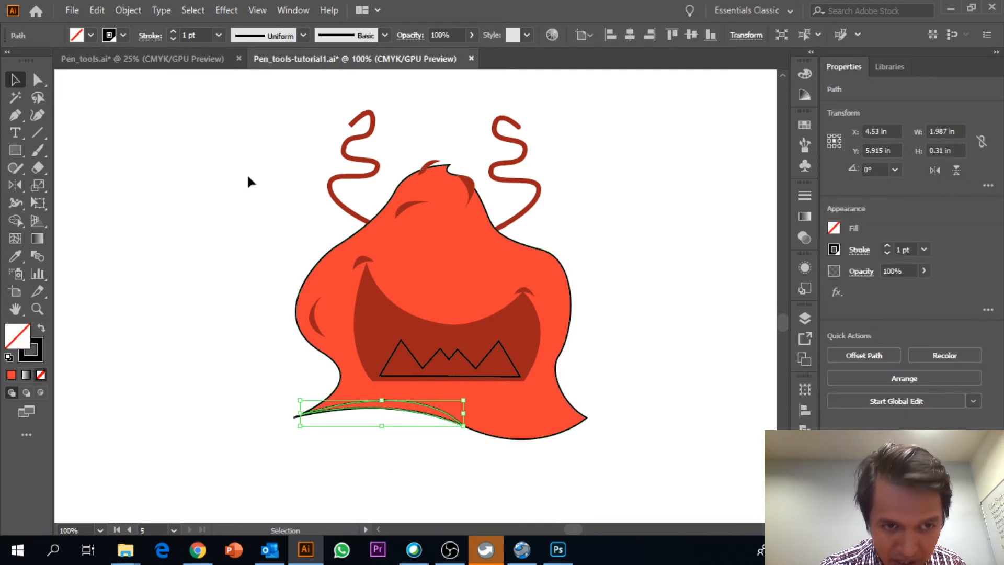
pyautogui.click(91, 36)
pyautogui.click(83, 59)
pyautogui.click(123, 35)
pyautogui.click(13, 60)
pyautogui.click(177, 325)
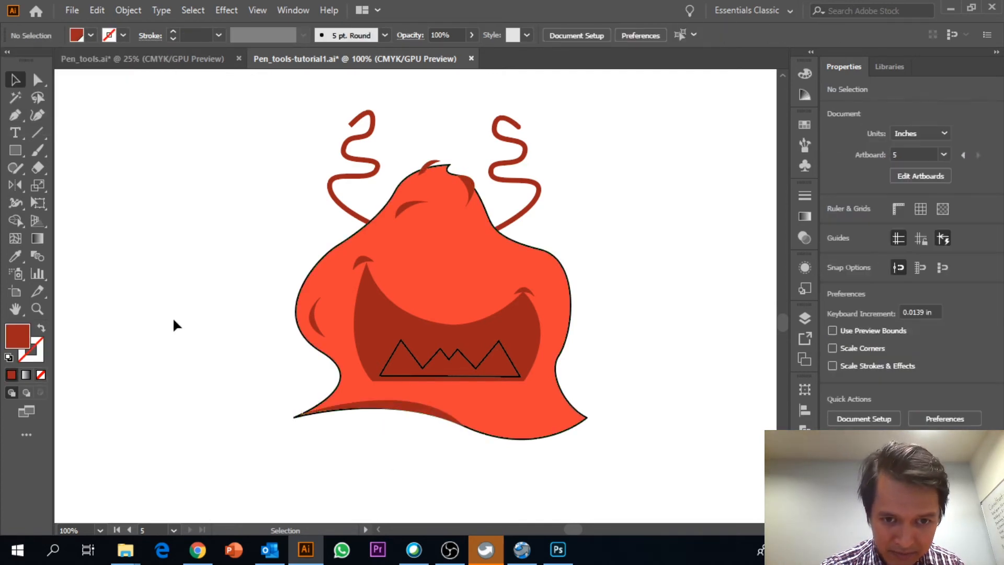
# Step: Remove the black stroke from the monster's body shape and deselect it
pyautogui.click(309, 278)
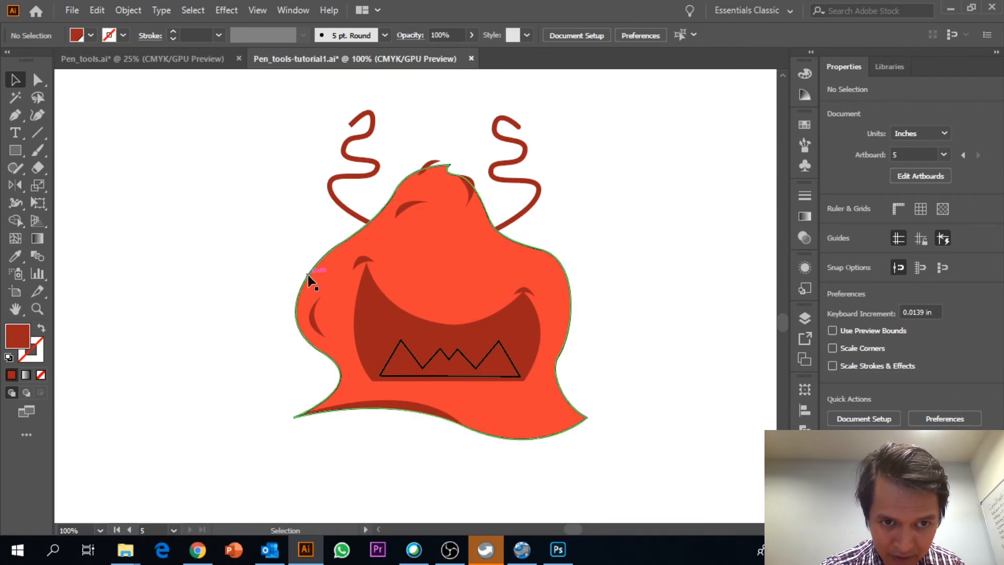
pyautogui.click(123, 35)
pyautogui.click(10, 59)
pyautogui.click(682, 284)
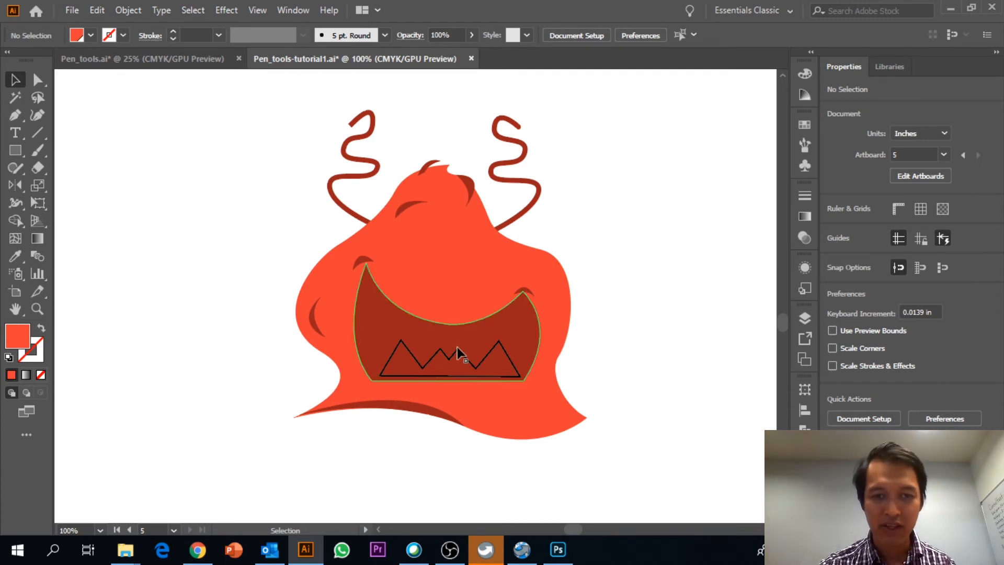
# Step: Fill the teeth shape with white, remove its stroke and deselect it
pyautogui.click(451, 359)
pyautogui.click(91, 36)
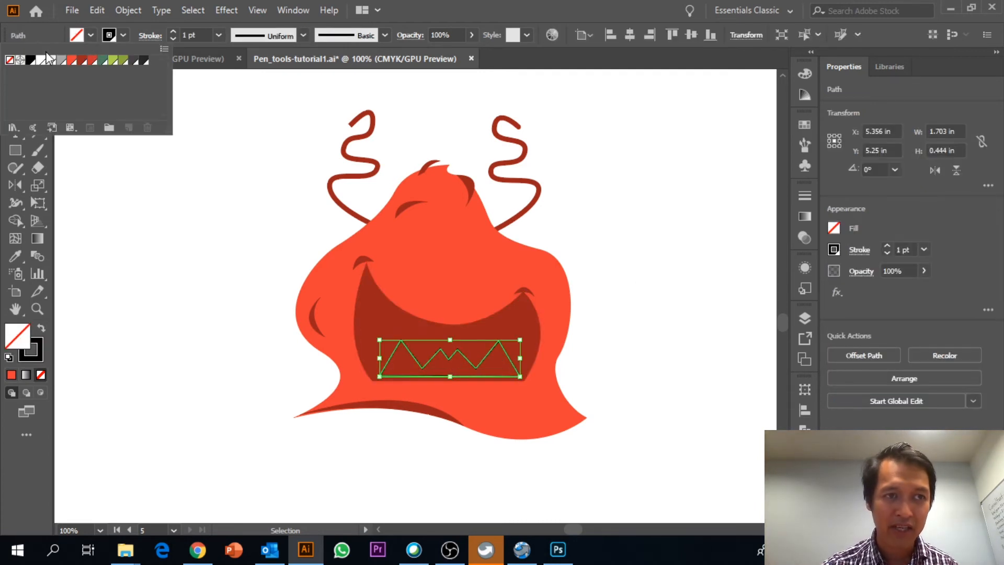
pyautogui.click(54, 60)
pyautogui.click(123, 35)
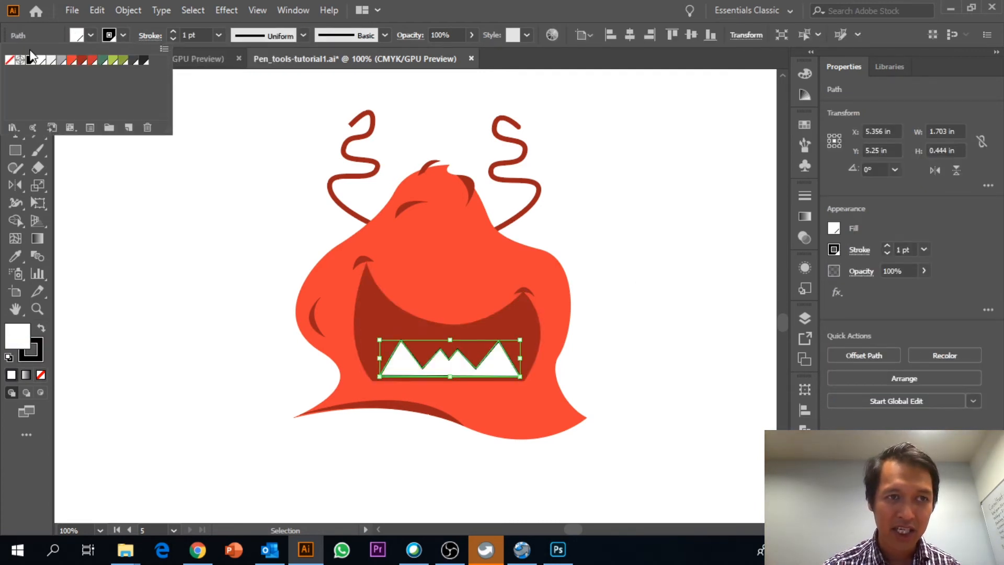
pyautogui.click(10, 60)
pyautogui.click(629, 242)
pyautogui.click(629, 251)
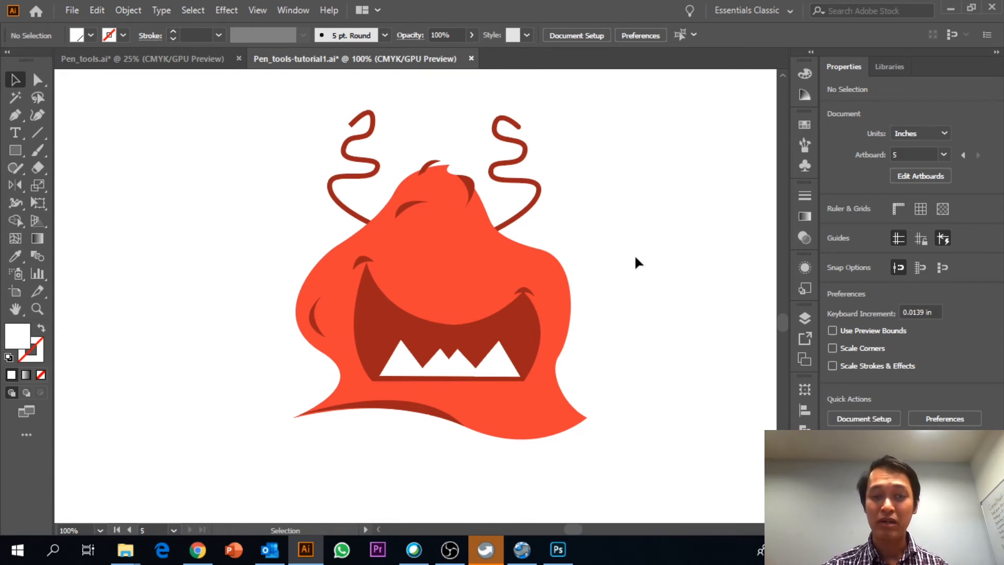
# Step: Draw a white circle about 0.75 in wide with the Ellipse tool, beside the reference monster on artboard 4
pyautogui.press('space')
pyautogui.moveTo(643, 223); pyautogui.dragTo(399, 450)
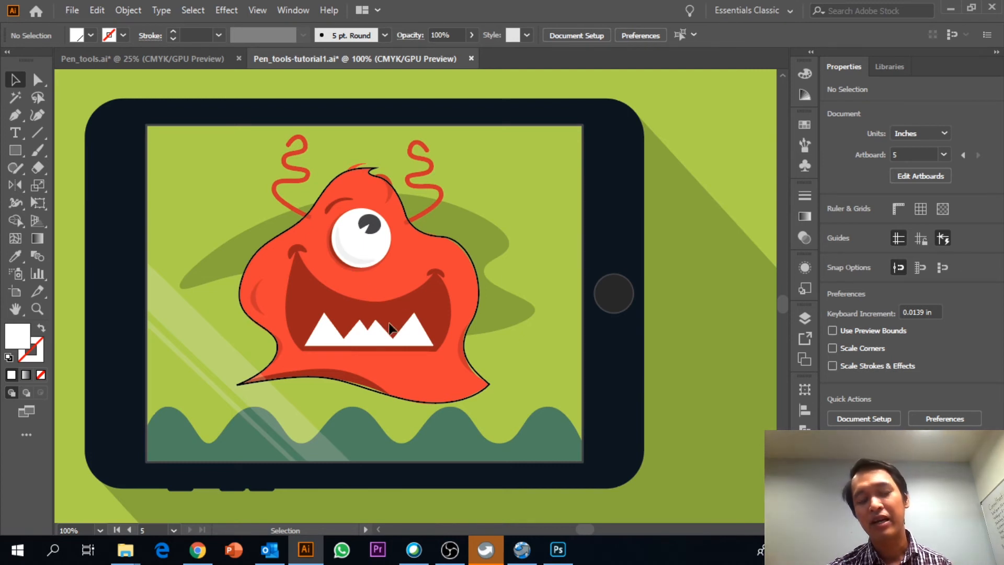
pyautogui.hotkey('ctrl', '+')
pyautogui.hotkey('ctrl', '+')
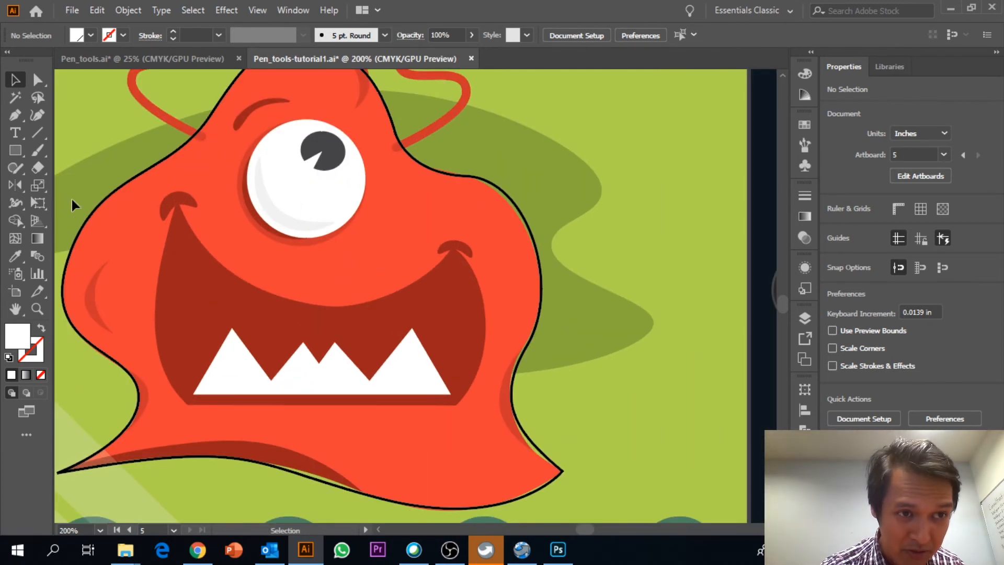
pyautogui.moveTo(17, 153); pyautogui.dragTo(59, 182)
pyautogui.scroll(5, 62, 183)
pyautogui.moveTo(533, 172); pyautogui.dragTo(656, 294)
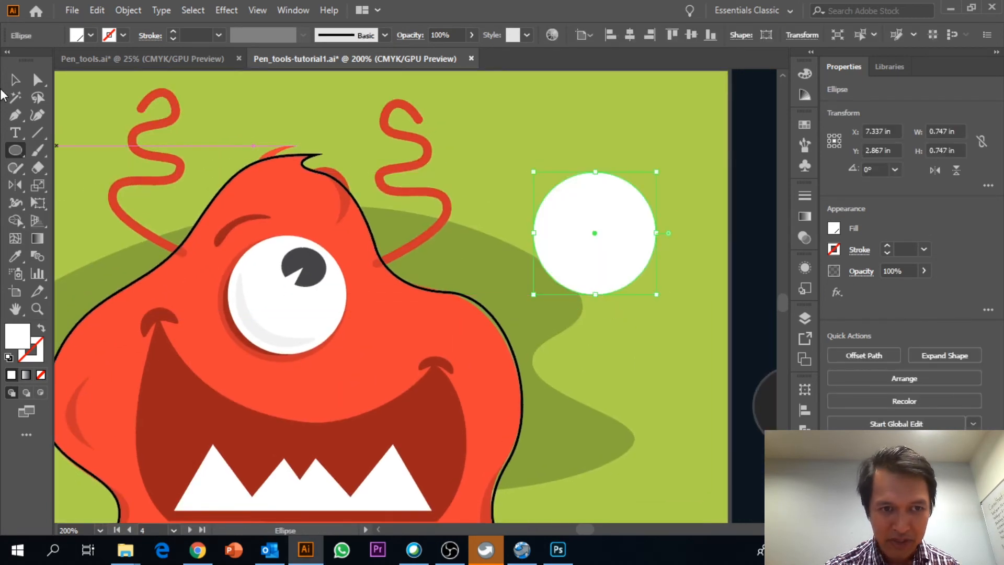
# Step: Move the white circle up and left, beside the reference monster's right antenna
pyautogui.click(16, 80)
pyautogui.moveTo(627, 243); pyautogui.dragTo(597, 244)
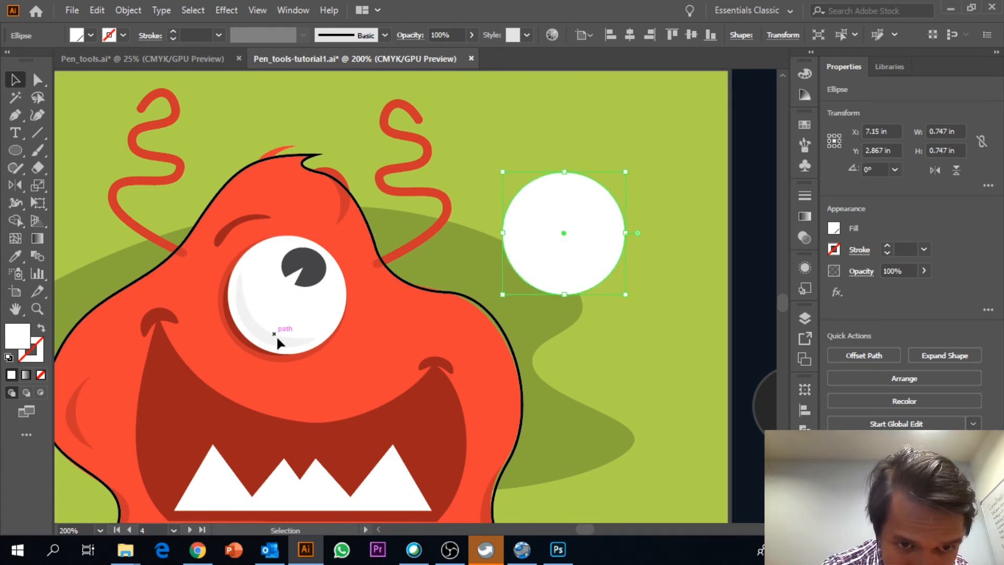
pyautogui.moveTo(557, 266); pyautogui.dragTo(515, 196)
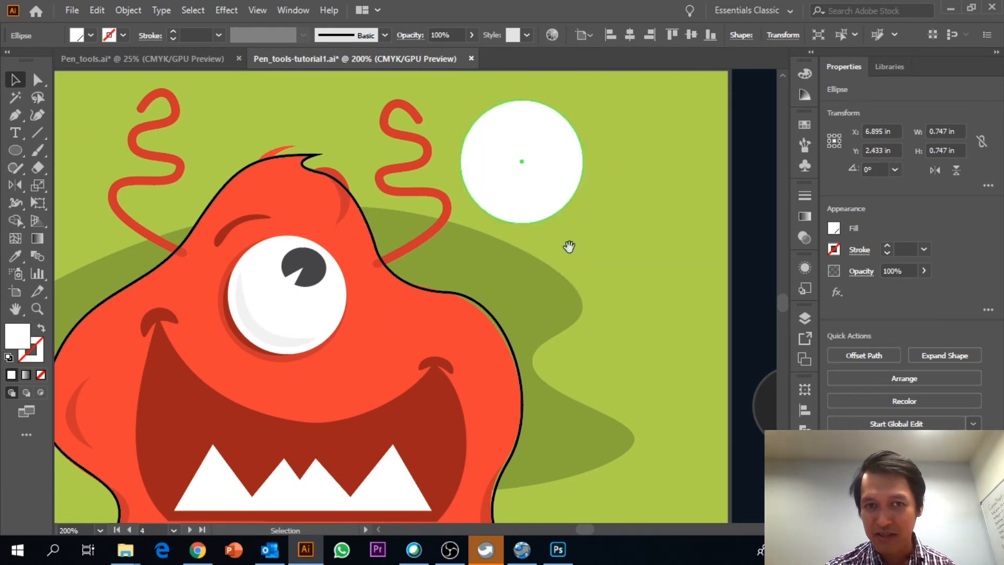
# Step: Make two copies of the white circle to its lower right and place them so that they partly overlap
pyautogui.moveTo(570, 246); pyautogui.dragTo(491, 292)
pyautogui.moveTo(474, 217); pyautogui.dragTo(584, 348)
pyautogui.hotkey('ctrl', 'c')
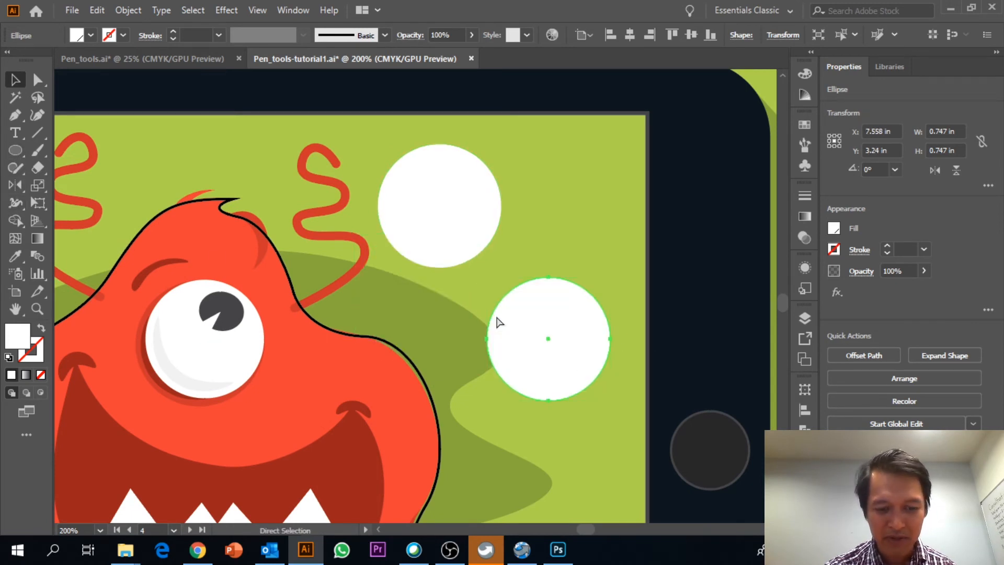
pyautogui.hotkey('ctrl', 'v')
pyautogui.moveTo(473, 319); pyautogui.dragTo(601, 323)
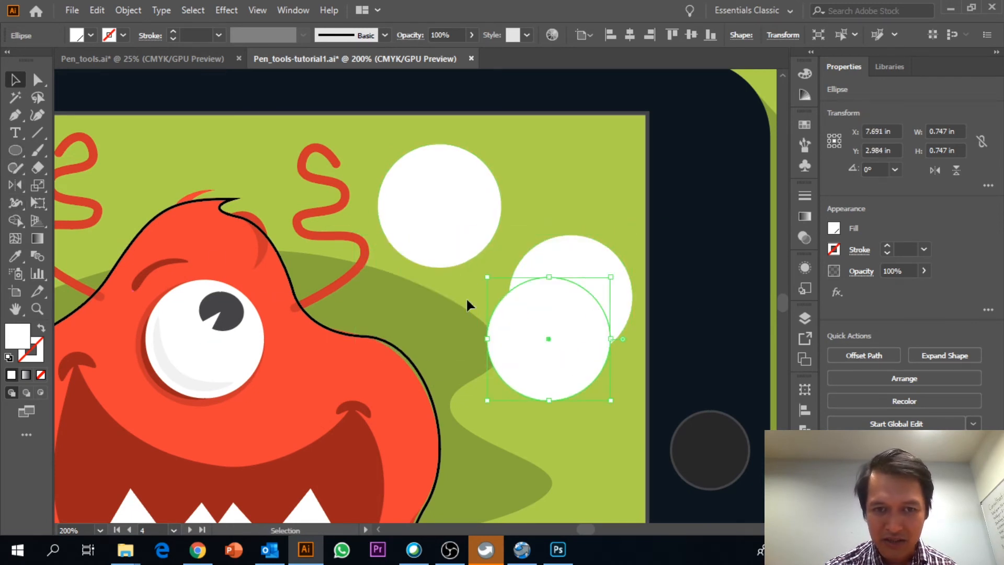
# Step: Fill the lower-left overlapping circle with dark green and the upper-right one with the near-black swatch
pyautogui.click(91, 36)
pyautogui.click(112, 60)
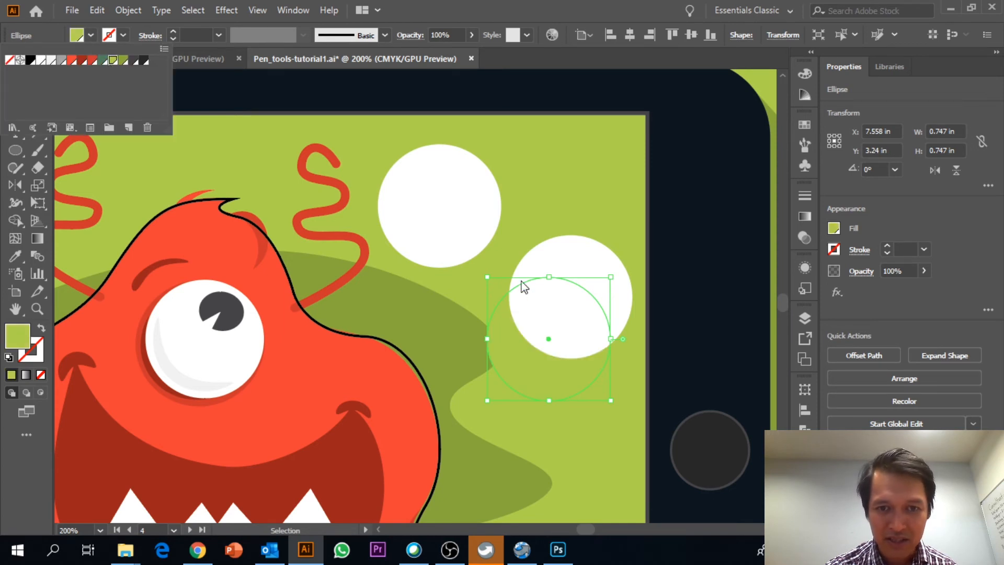
pyautogui.click(103, 60)
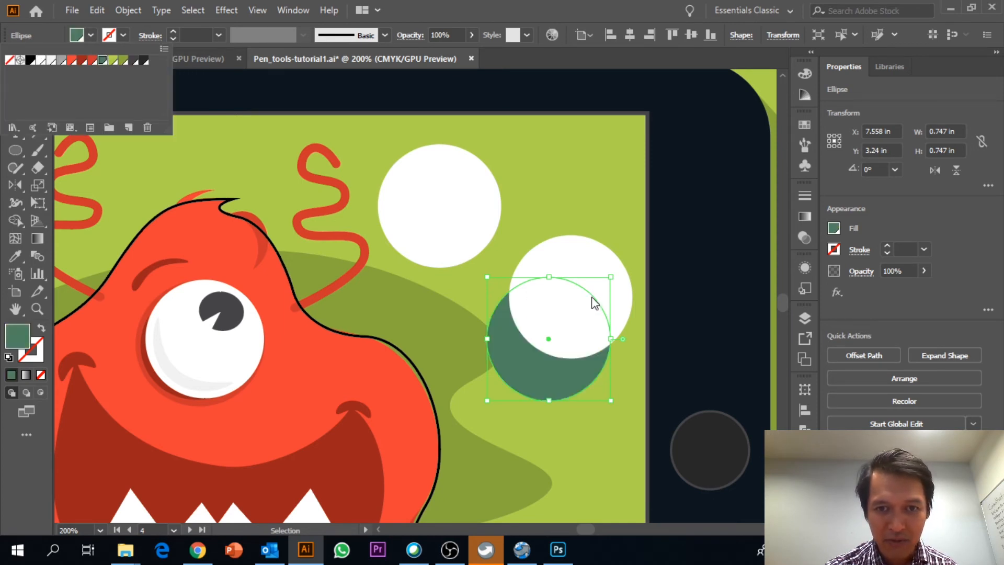
pyautogui.click(562, 292)
pyautogui.click(92, 35)
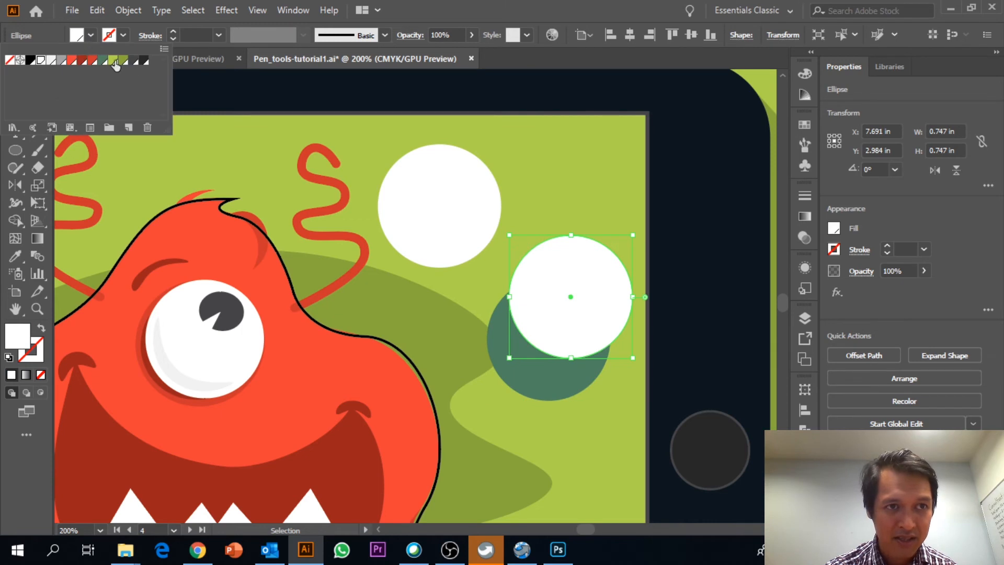
pyautogui.click(143, 60)
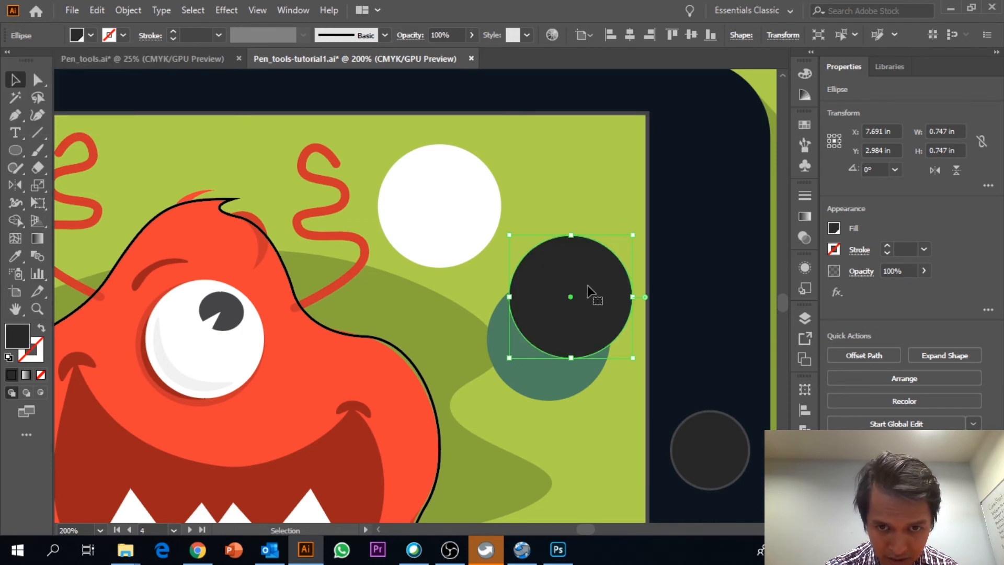
# Step: Shift the near-black circle over the dark green one and subtract it with Minus Front, leaving a green crescent
pyautogui.moveTo(591, 296); pyautogui.dragTo(579, 322)
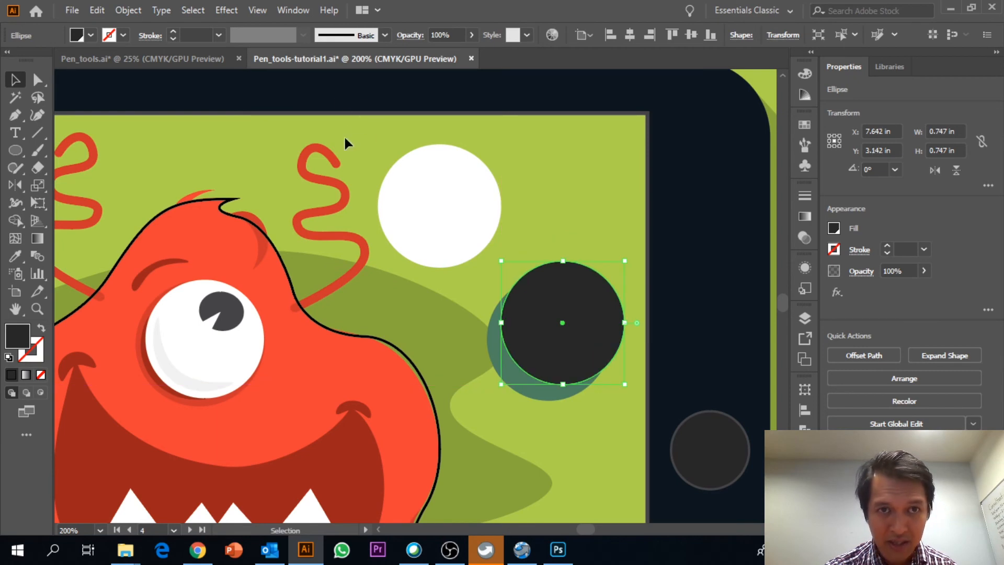
pyautogui.keyDown('shift'); pyautogui.click(495, 352); pyautogui.keyUp('shift')
pyautogui.click(293, 12)
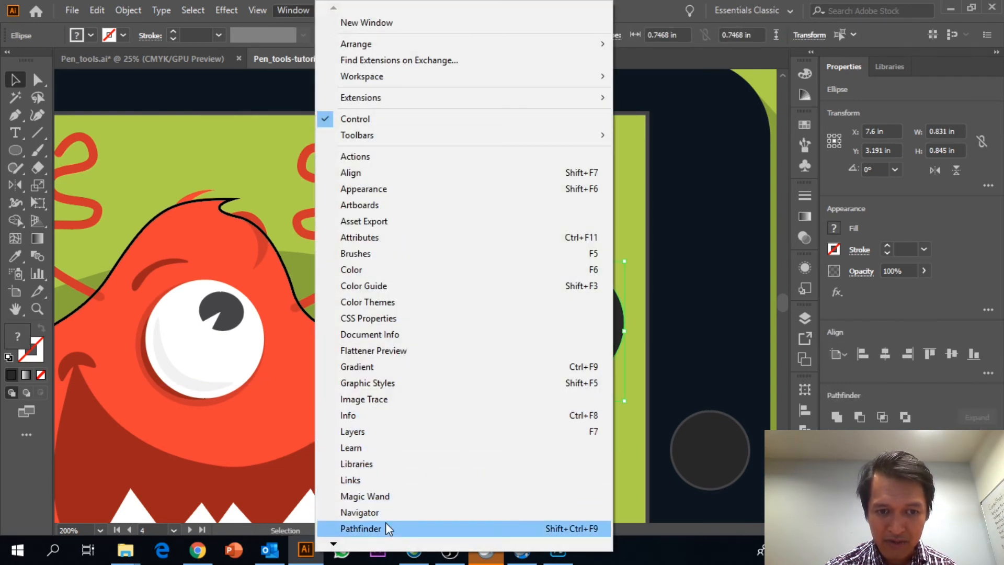
pyautogui.click(361, 528)
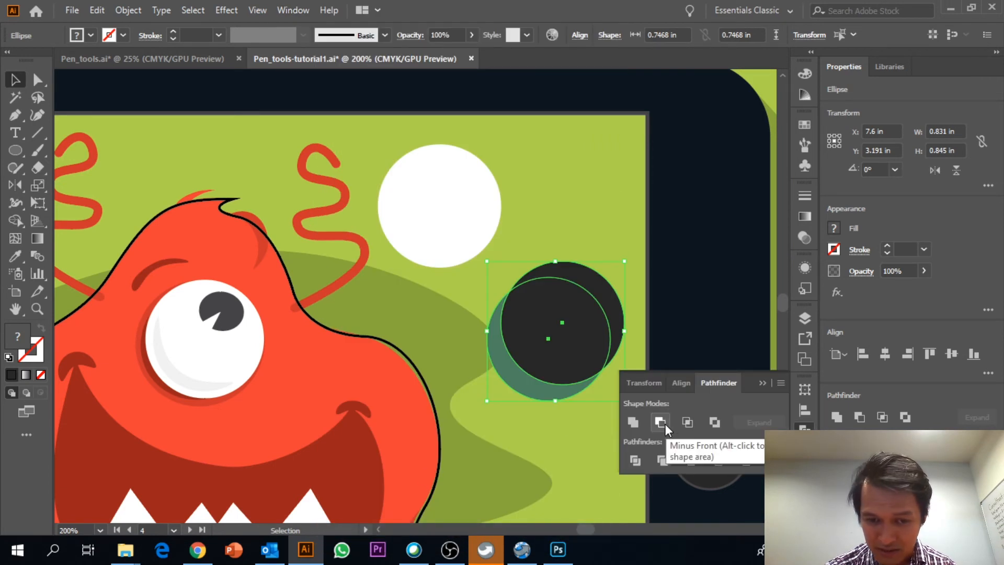
pyautogui.moveTo(739, 389); pyautogui.dragTo(686, 136)
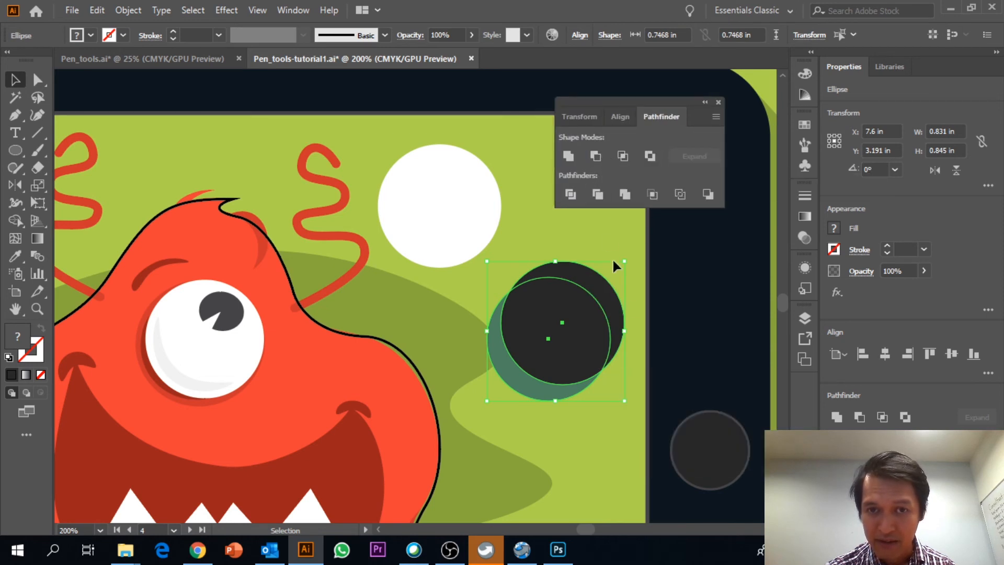
pyautogui.scroll(-2, 607, 236)
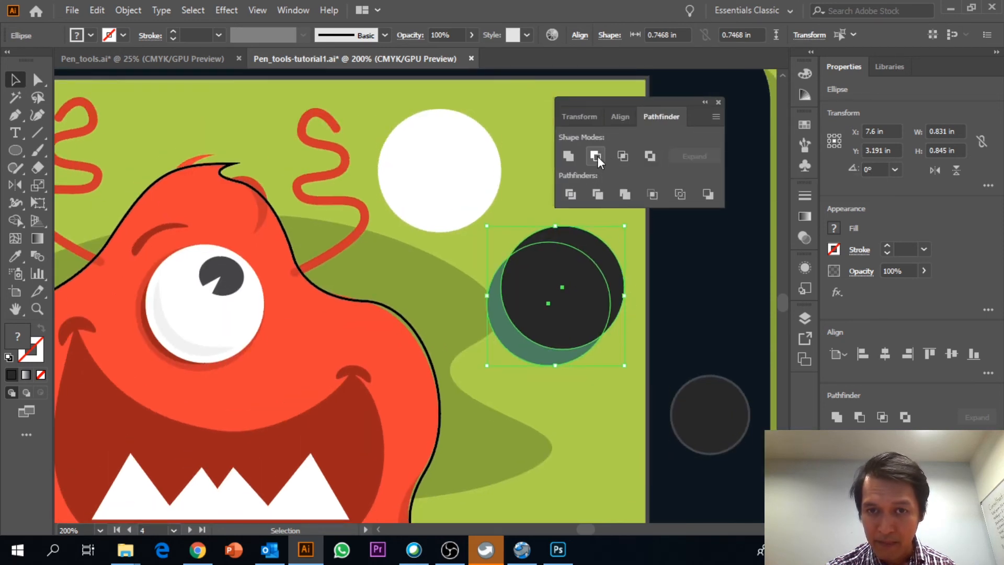
pyautogui.click(596, 156)
pyautogui.click(572, 333)
# Step: Fill the crescent with a very light grey, slightly darker than white
pyautogui.click(507, 337)
pyautogui.click(90, 36)
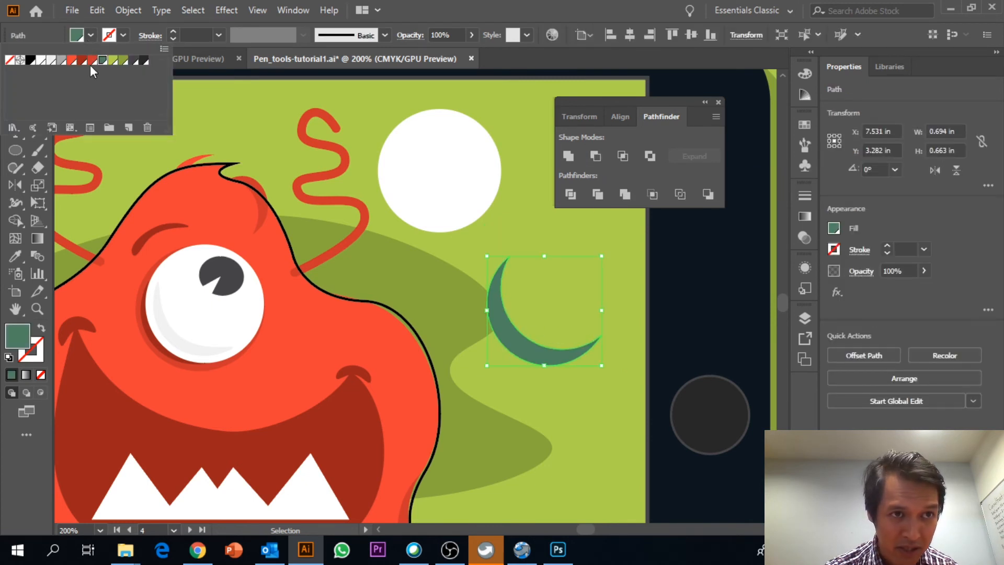
pyautogui.click(41, 62)
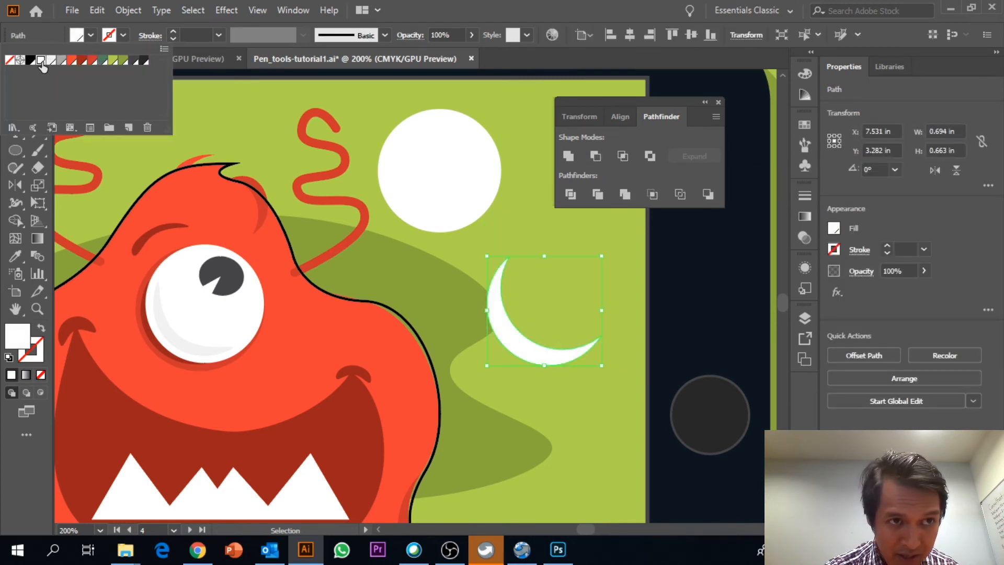
pyautogui.doubleClick(10, 343)
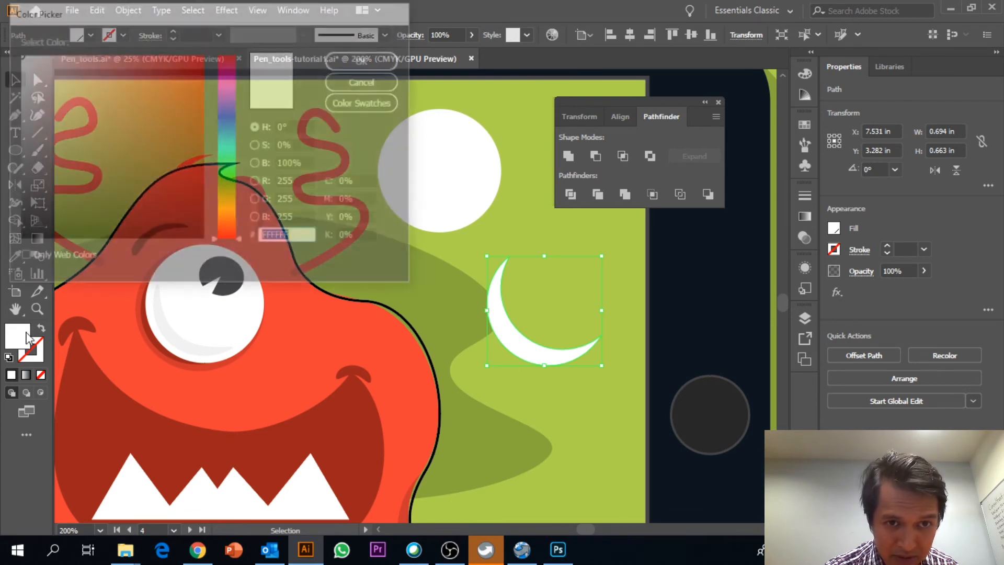
pyautogui.moveTo(25, 64); pyautogui.dragTo(22, 64)
pyautogui.click(368, 59)
pyautogui.click(562, 313)
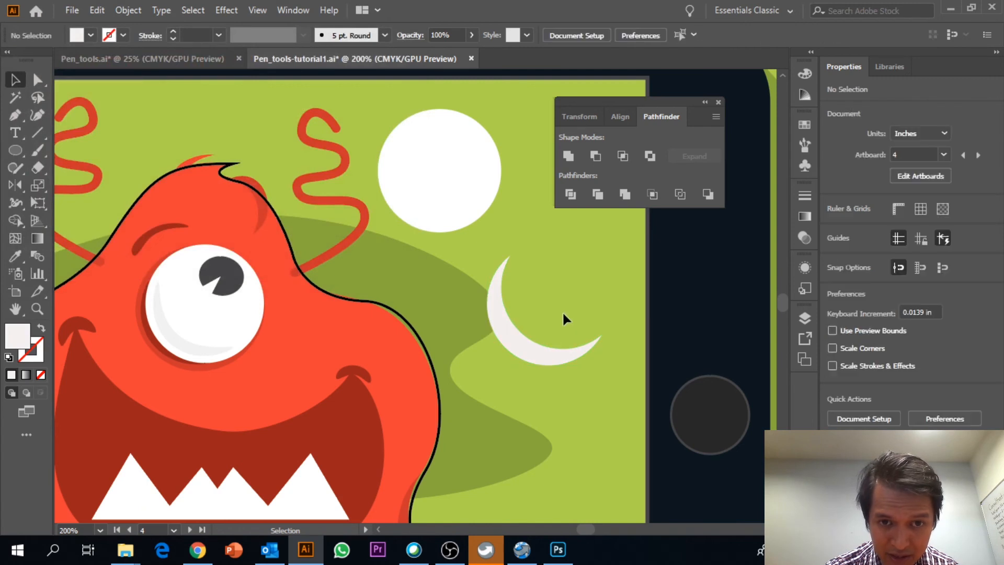
# Step: Place the light grey crescent inside the lower-left edge of the white eye circle as its shading
pyautogui.scroll(3, 523, 366)
pyautogui.click(511, 425)
pyautogui.moveTo(569, 441); pyautogui.dragTo(418, 287)
pyautogui.click(558, 424)
pyautogui.click(522, 332)
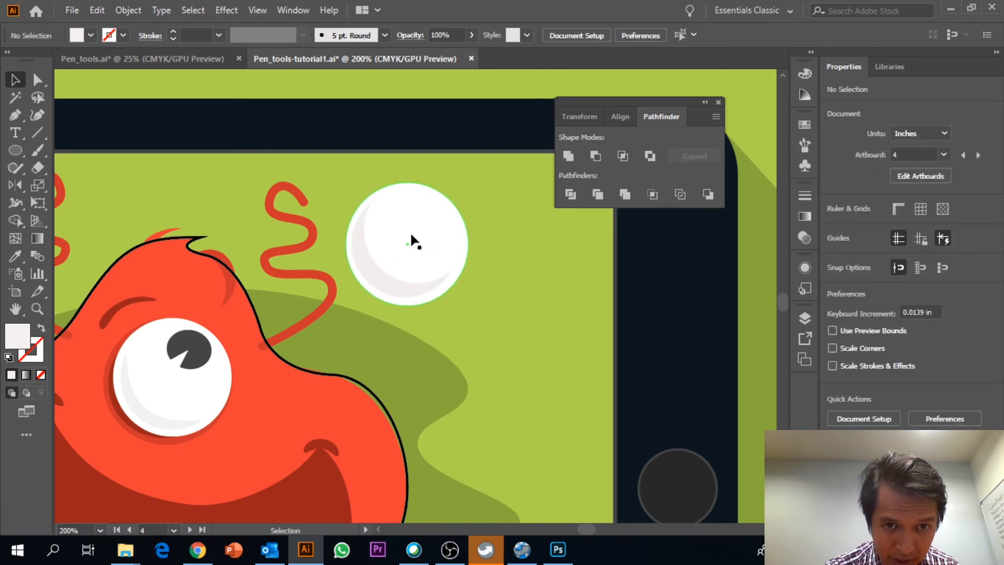
# Step: Draw a circle about 0.22 in wide below the white eye and a triangle about 0.2 in wide with the Star tool beside it
pyautogui.click(15, 150)
pyautogui.moveTo(475, 341); pyautogui.dragTo(512, 376)
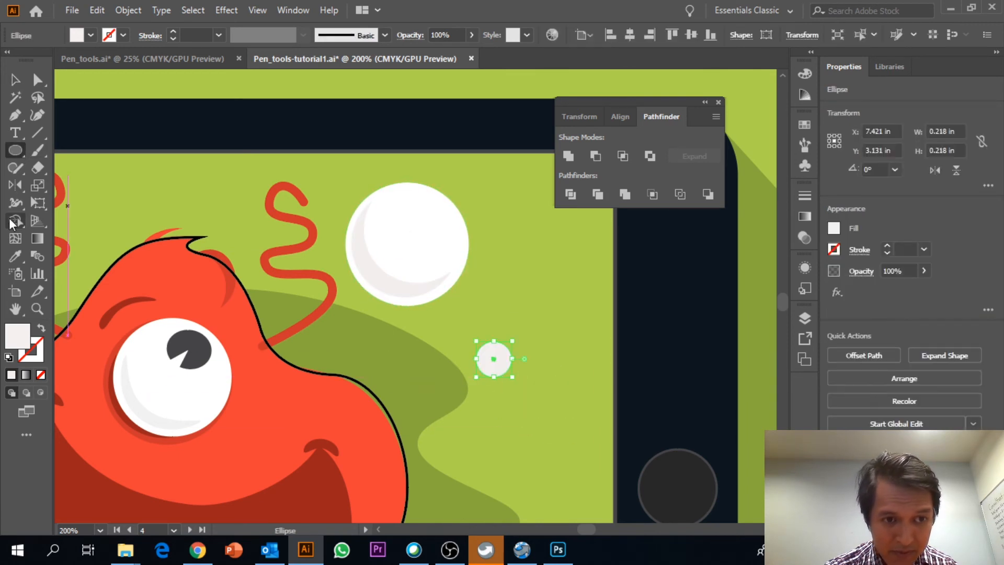
pyautogui.click(18, 83)
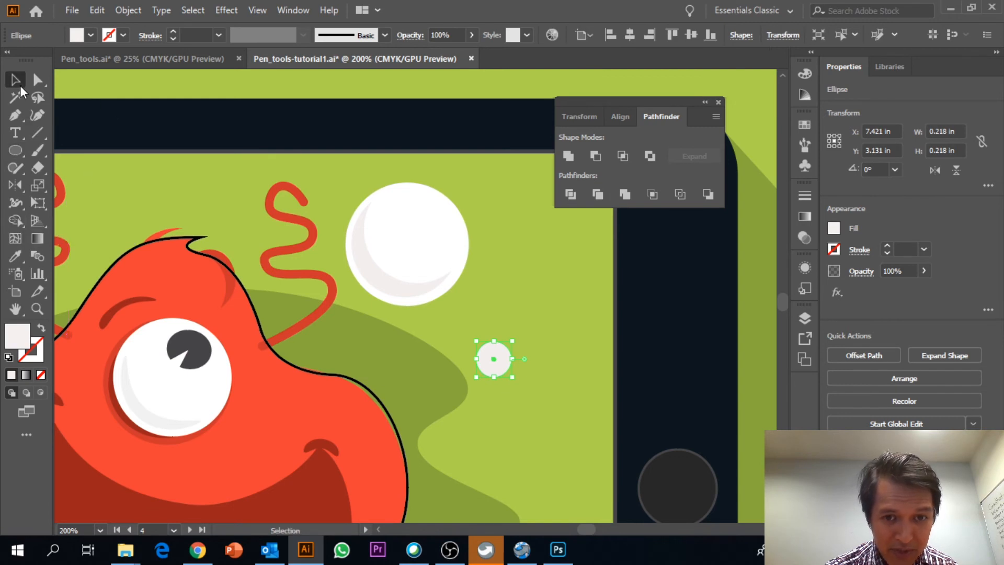
pyautogui.click(318, 321)
pyautogui.moveTo(15, 156); pyautogui.dragTo(62, 218)
pyautogui.moveTo(523, 323)
pyautogui.mouseDown()
pyautogui.moveTo(532, 349)
pyautogui.moveTo(539, 333)
pyautogui.mouseUp()
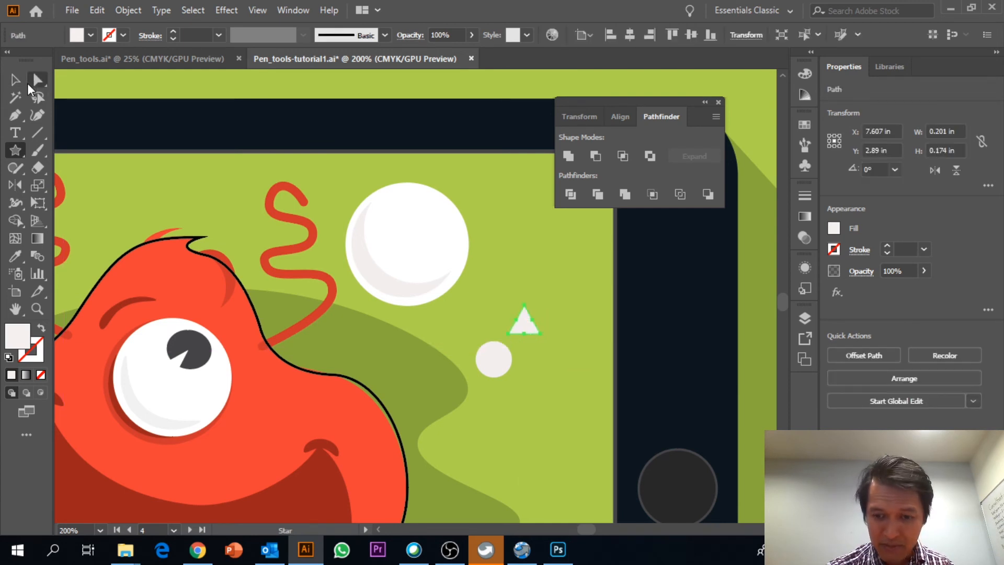
# Step: Narrow and rotate the triangle into a wedge over the small circle's lower-left part and fill it with the near-black swatch
pyautogui.hotkey('ctrl', '=')
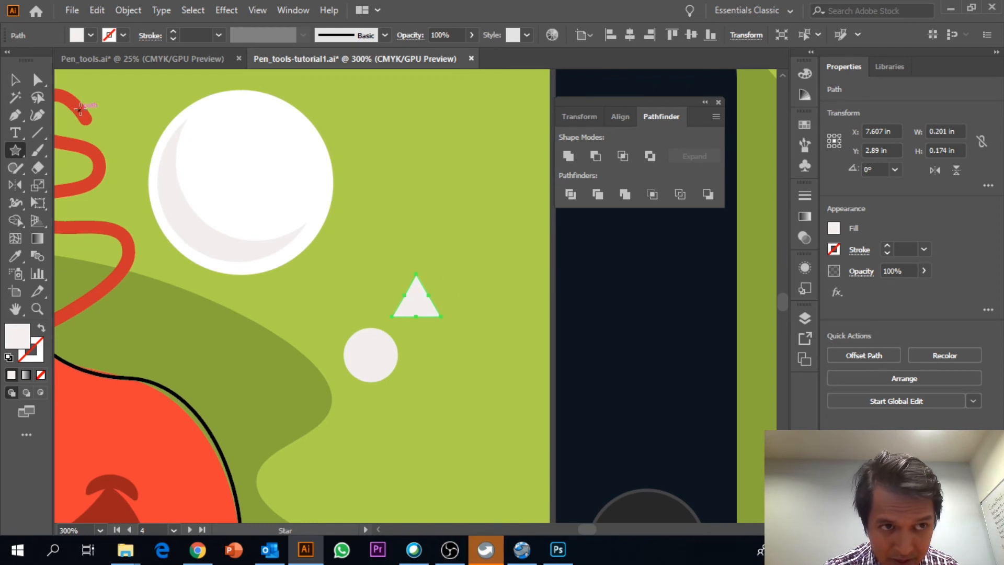
pyautogui.click(15, 79)
pyautogui.moveTo(440, 298); pyautogui.dragTo(359, 381)
pyautogui.click(90, 35)
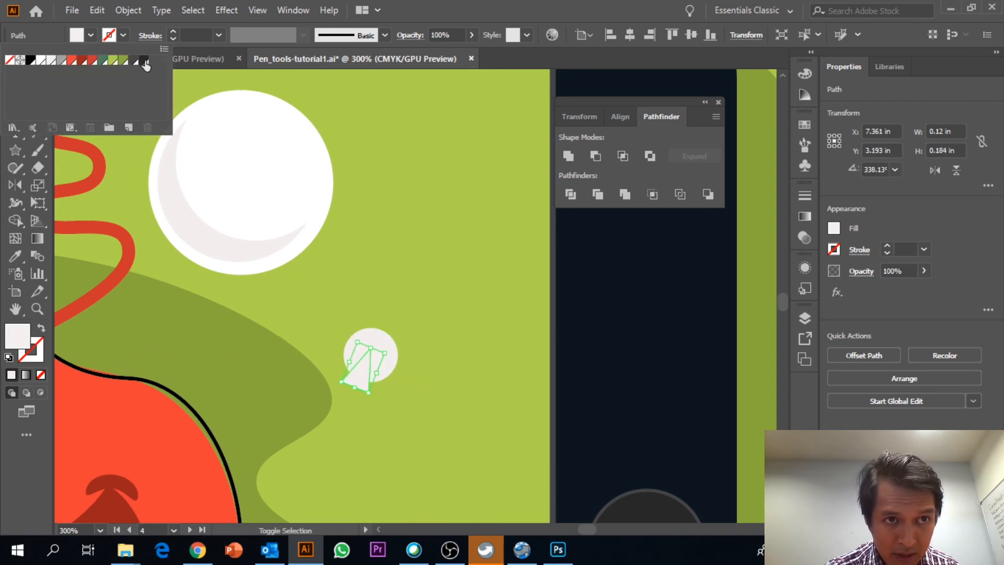
pyautogui.click(146, 66)
pyautogui.click(403, 294)
# Step: Subtract the near-black wedge from the small circle with Minus Front to form the notched pupil
pyautogui.click(387, 353)
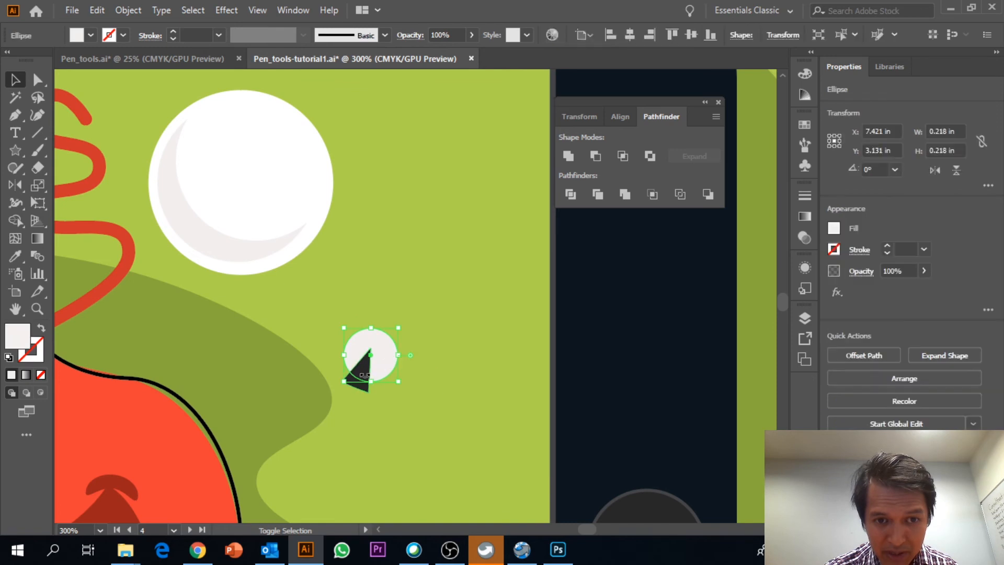
pyautogui.click(418, 384)
pyautogui.click(387, 368)
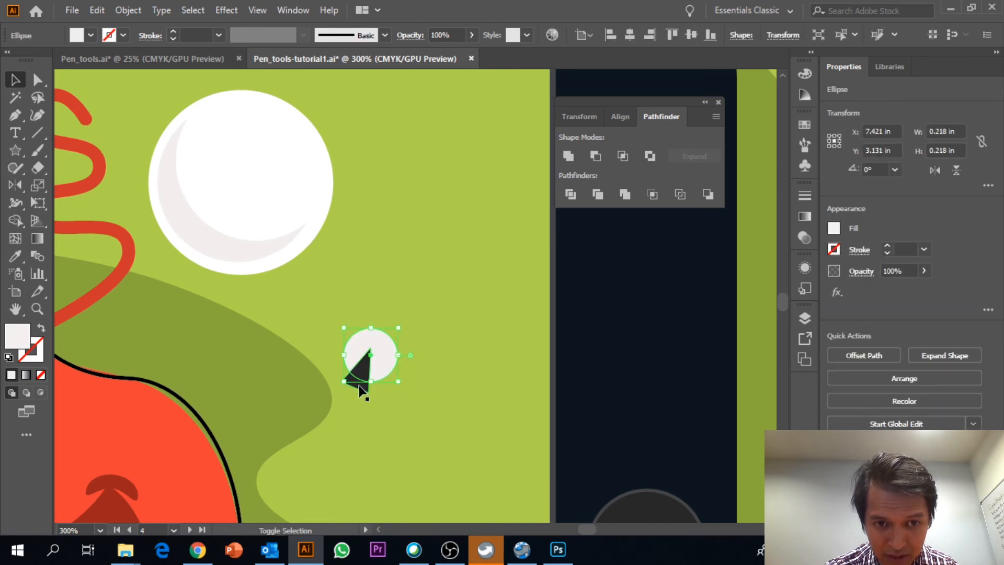
pyautogui.keyDown('shift'); pyautogui.click(360, 383); pyautogui.keyUp('shift')
pyautogui.click(596, 155)
pyautogui.click(419, 358)
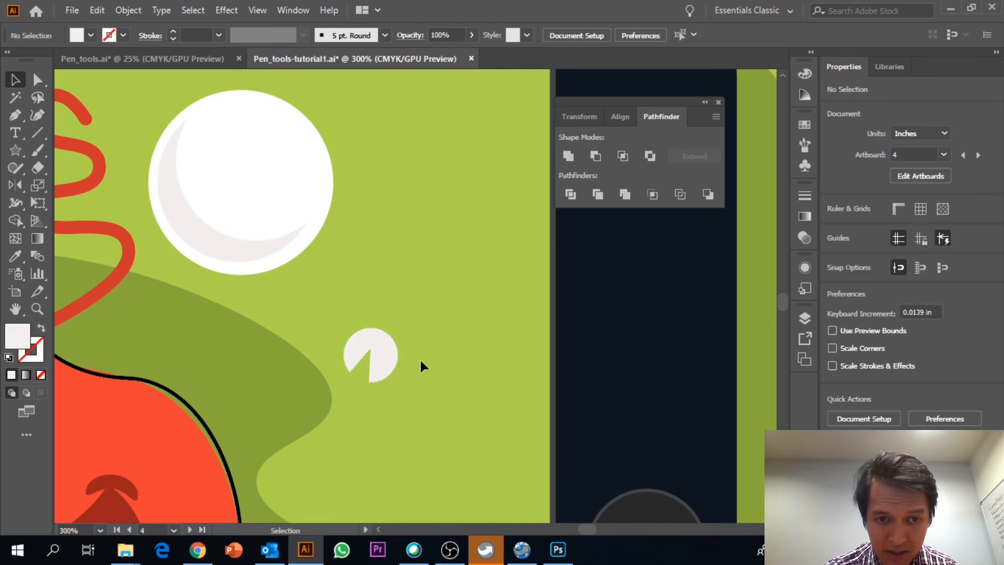
# Step: Place the notched pupil in the upper-right part of the white eye circle and fill it with the dark grey swatch
pyautogui.moveTo(385, 359); pyautogui.dragTo(466, 225)
pyautogui.click(92, 35)
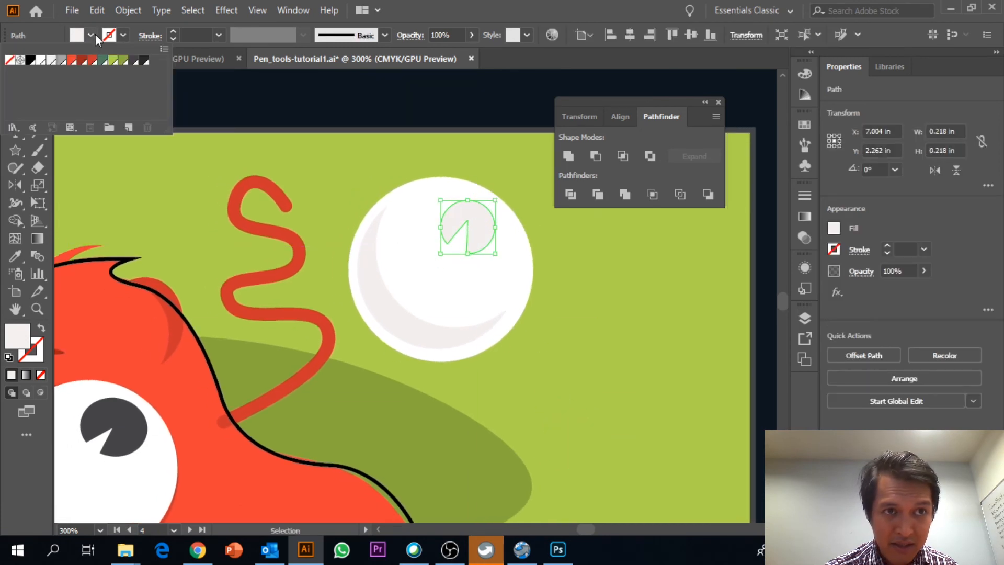
pyautogui.click(133, 61)
pyautogui.click(547, 327)
# Step: Copy the white eye circle, place the copy beside the eye over the reference monster's right antenna, and fill it with dark red
pyautogui.moveTo(392, 411); pyautogui.dragTo(520, 306)
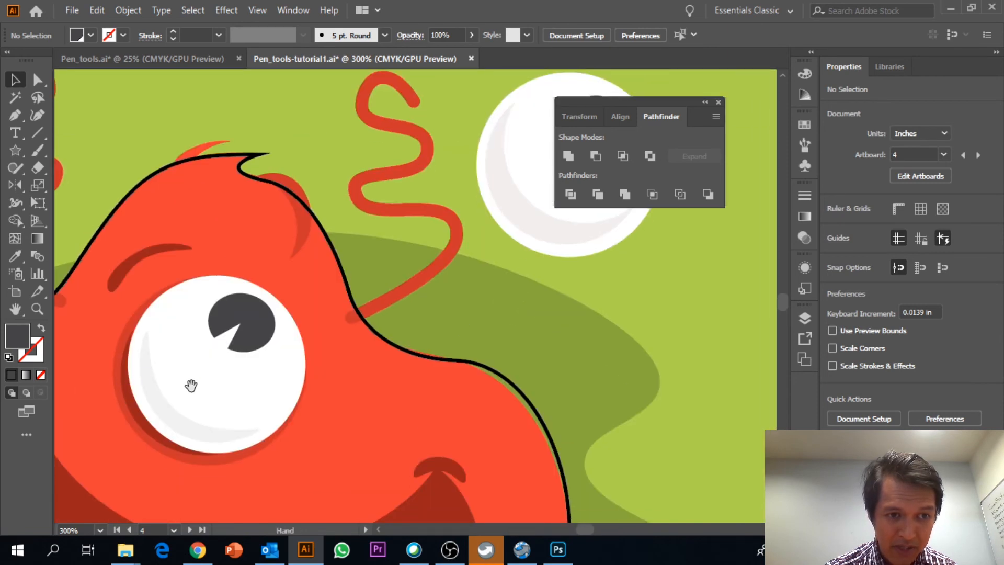
pyautogui.moveTo(398, 210); pyautogui.dragTo(294, 294)
pyautogui.click(435, 262)
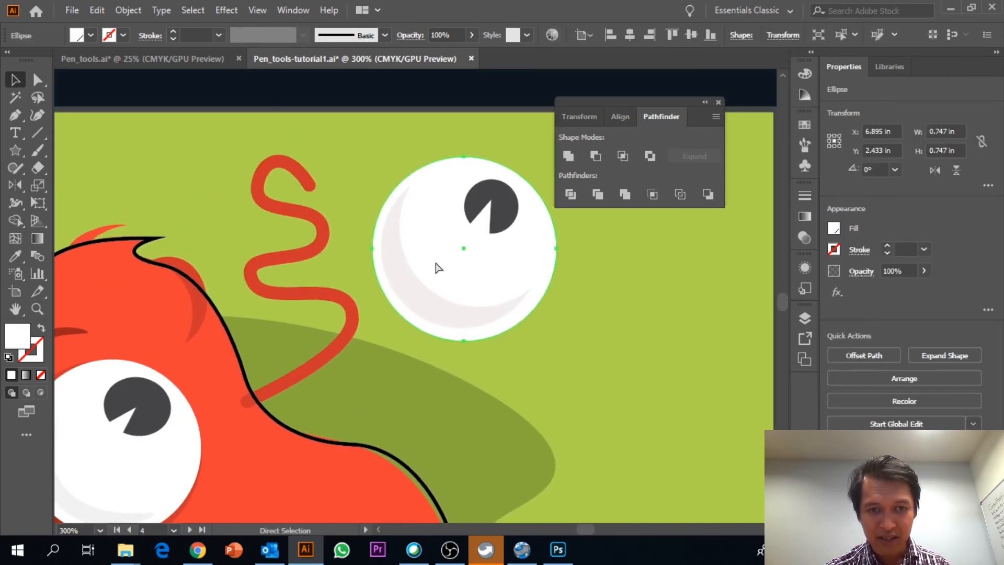
pyautogui.hotkey('ctrl', 'c')
pyautogui.hotkey('ctrl', 'v')
pyautogui.moveTo(401, 309); pyautogui.dragTo(254, 276)
pyautogui.moveTo(285, 324); pyautogui.dragTo(489, 259)
pyautogui.moveTo(360, 214); pyautogui.dragTo(320, 253)
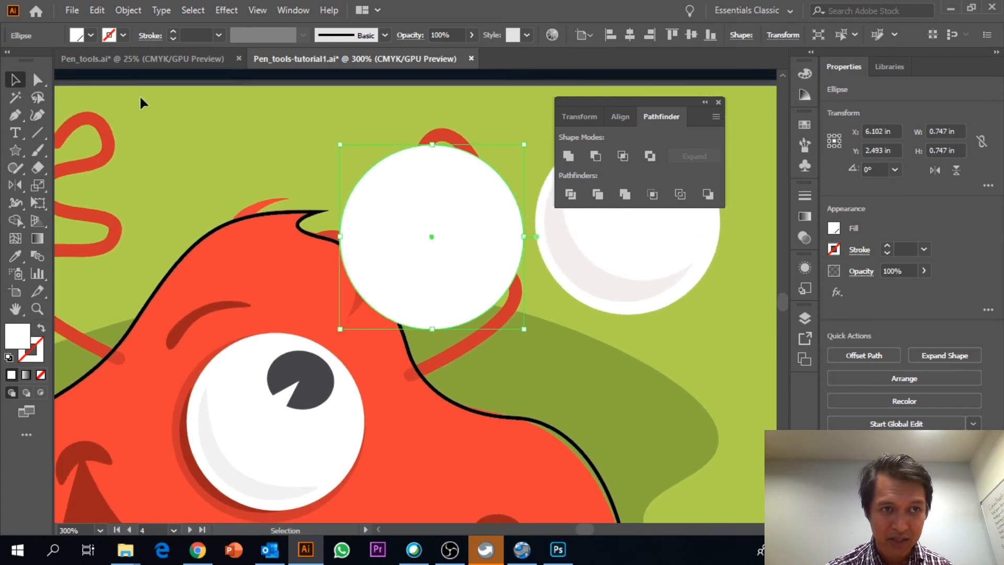
pyautogui.click(91, 36)
pyautogui.click(86, 61)
pyautogui.click(521, 326)
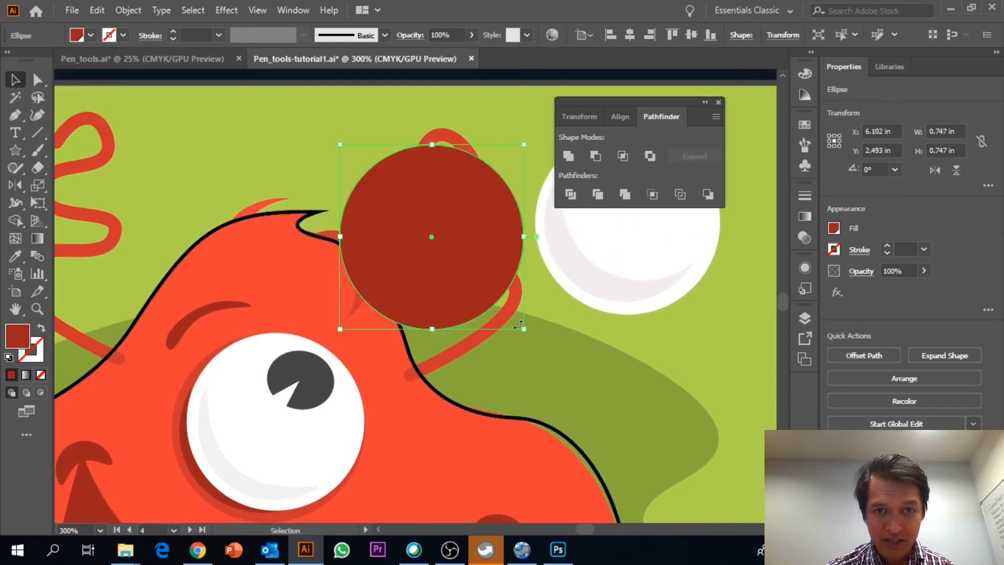
# Step: Duplicate the dark red circle up and to its left, partly overlapping it, and fill the duplicate with the medium red swatch
pyautogui.moveTo(520, 325); pyautogui.dragTo(411, 343)
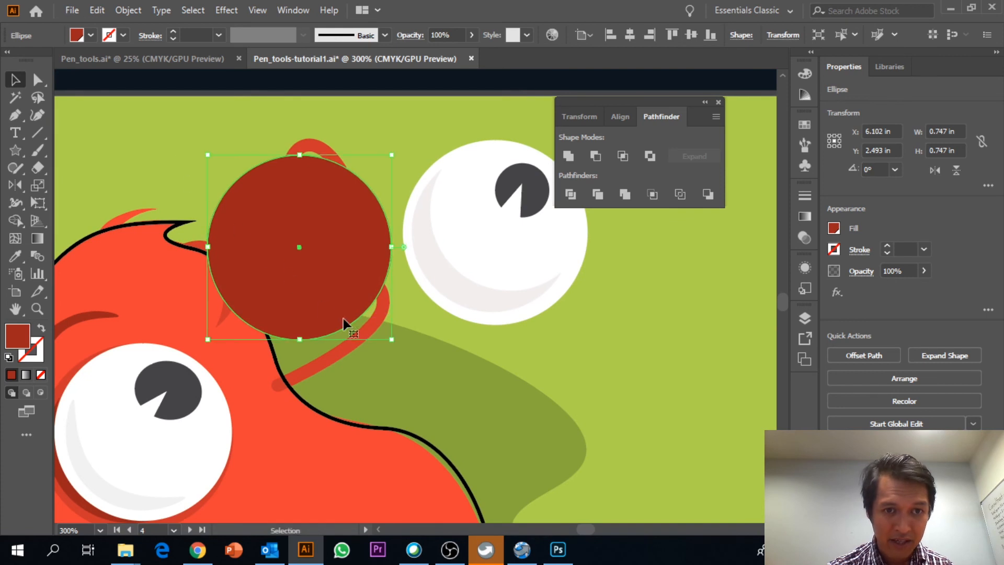
pyautogui.moveTo(301, 268); pyautogui.dragTo(144, 248)
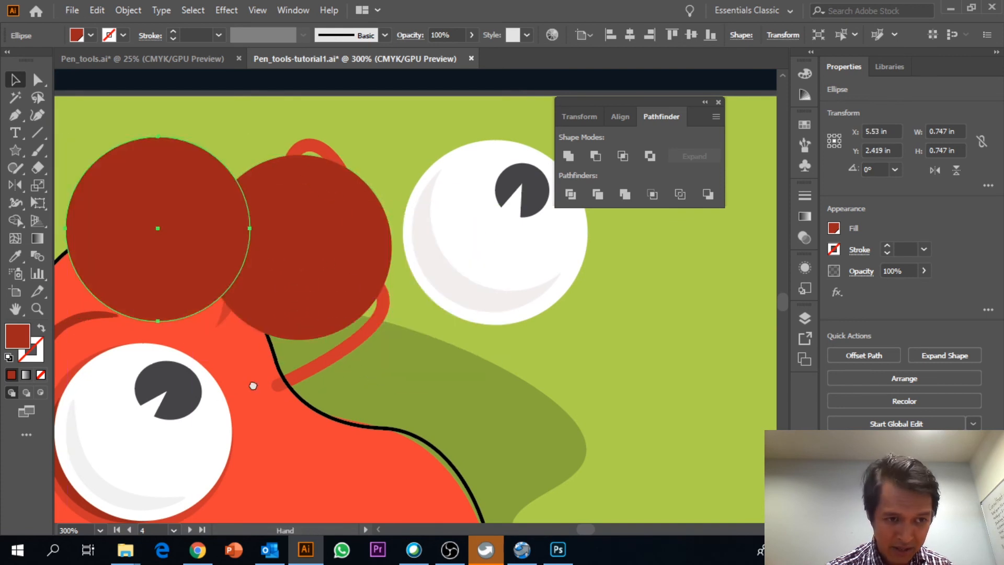
pyautogui.click(83, 38)
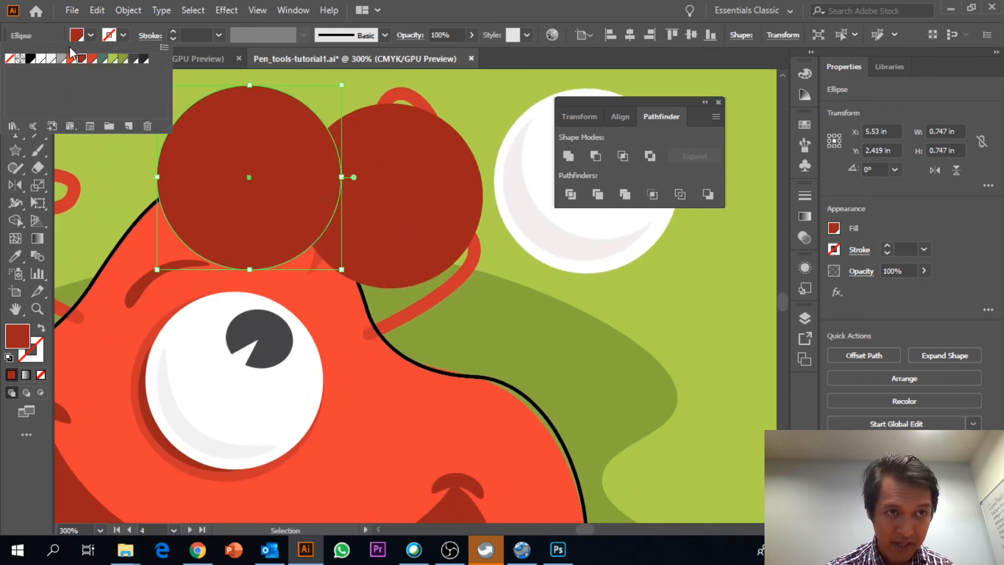
pyautogui.click(71, 60)
pyautogui.click(91, 58)
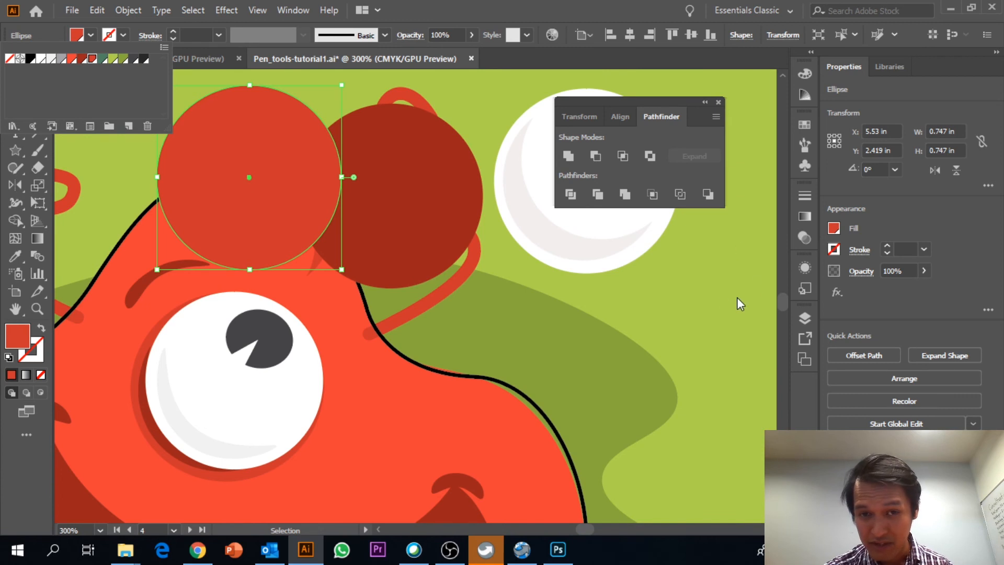
# Step: Set the medium red circle's opacity to 40%
pyautogui.click(804, 230)
pyautogui.click(805, 216)
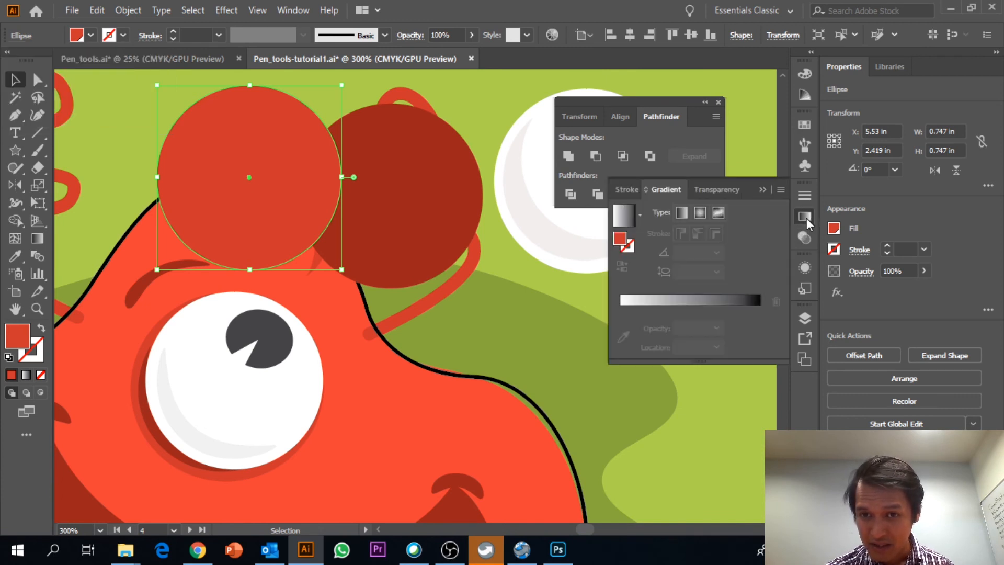
pyautogui.click(719, 190)
pyautogui.click(745, 213)
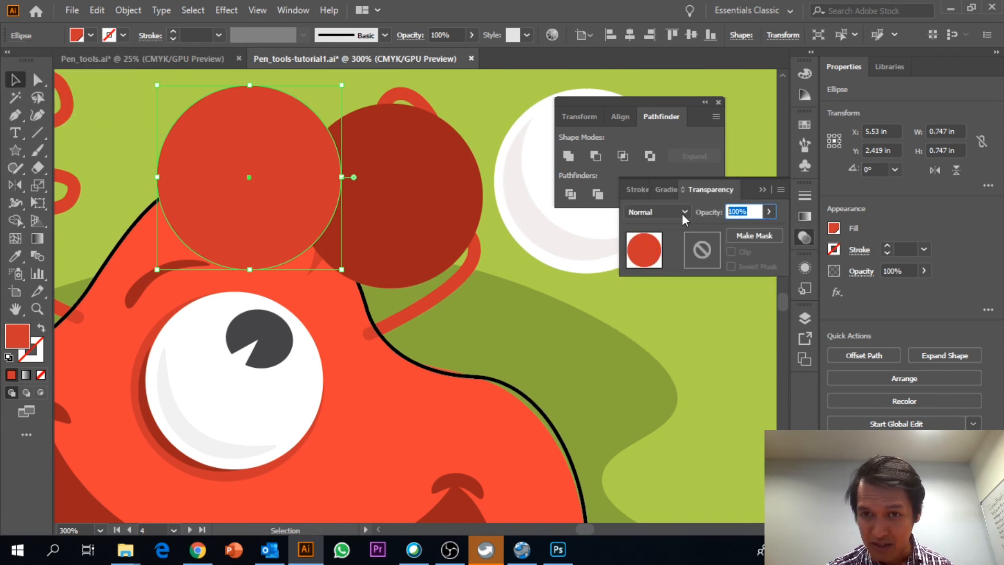
pyautogui.write('40')
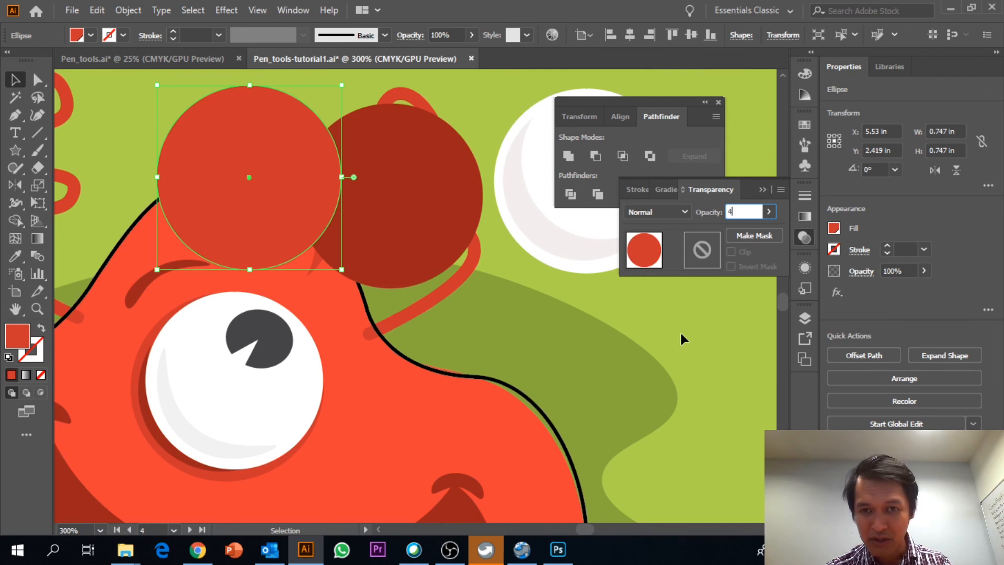
pyautogui.click(679, 330)
# Step: Move the dark red circle slightly down and right, and the translucent red circle slightly up and right
pyautogui.moveTo(635, 373); pyautogui.dragTo(484, 430)
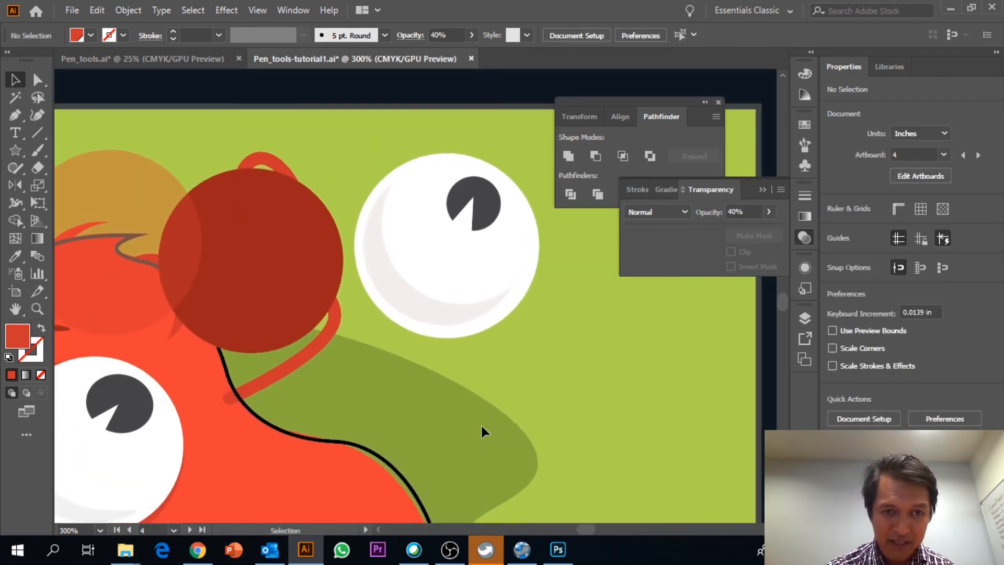
pyautogui.click(317, 291)
pyautogui.moveTo(161, 247); pyautogui.dragTo(180, 231)
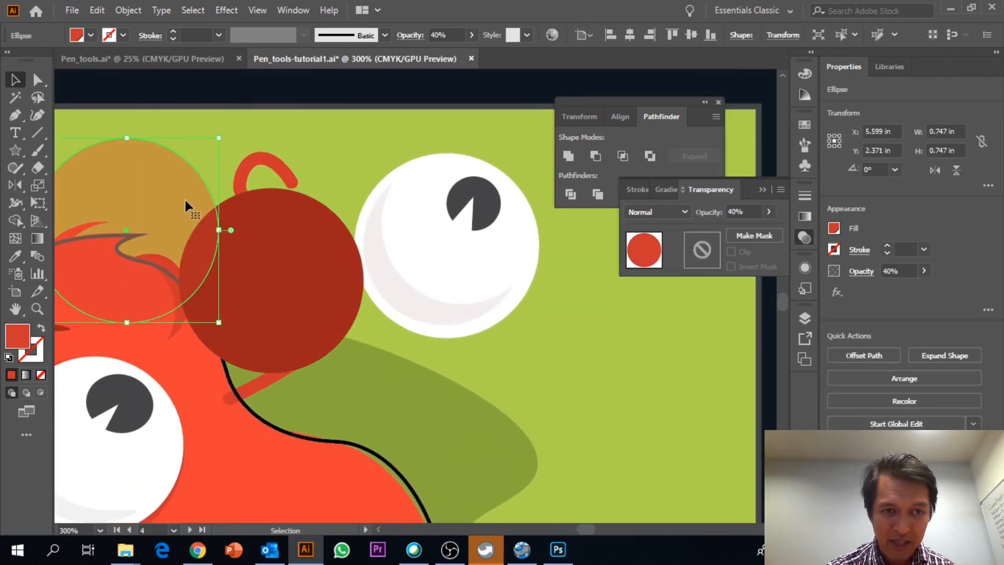
# Step: Move the eye parts and both red circles, without the body outline, to the coloured monster's artboard, beside its right antenna
pyautogui.moveTo(486, 360); pyautogui.dragTo(487, 358)
pyautogui.click(540, 357)
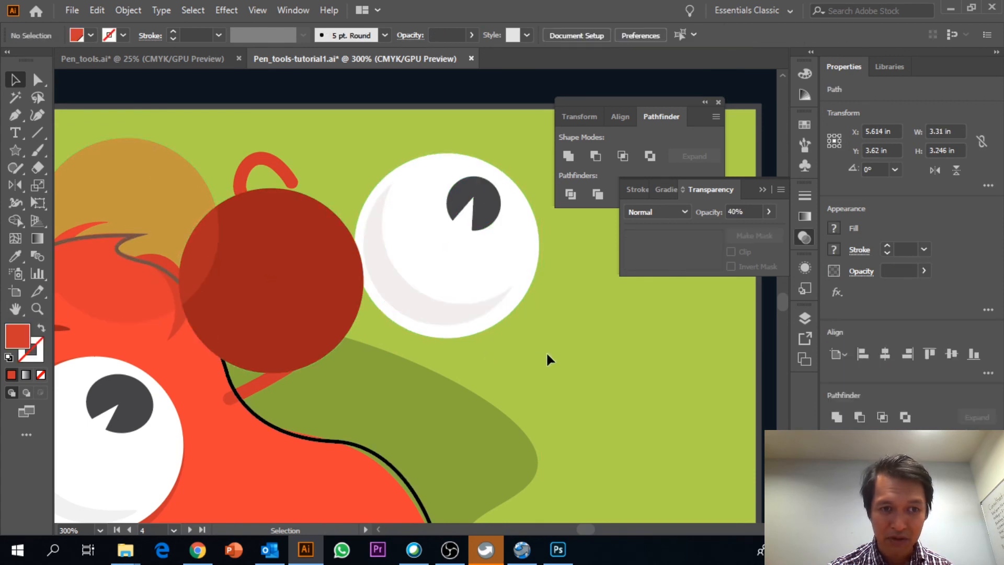
pyautogui.moveTo(211, 153); pyautogui.dragTo(202, 156)
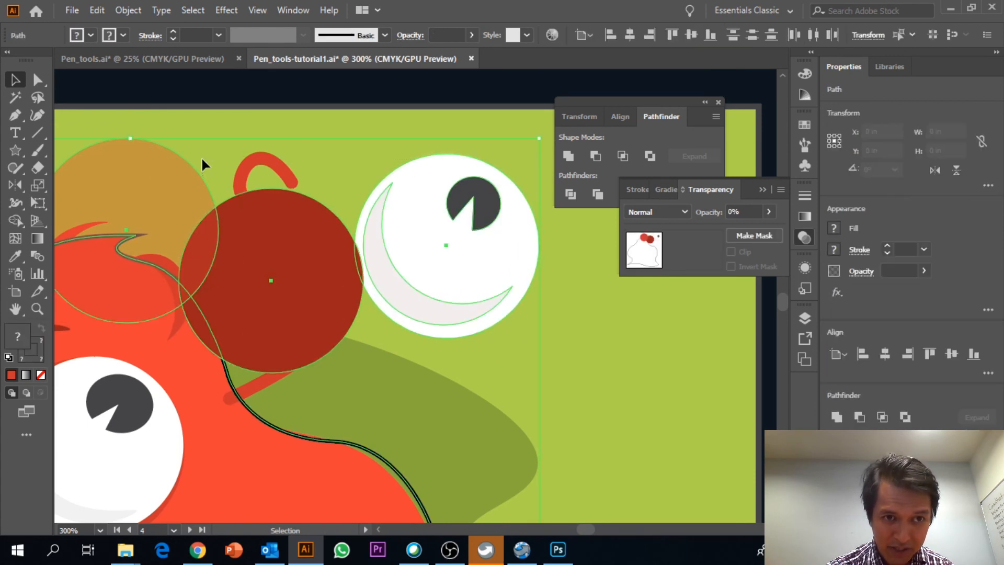
pyautogui.keyDown('shift'); pyautogui.click(256, 413); pyautogui.keyUp('shift')
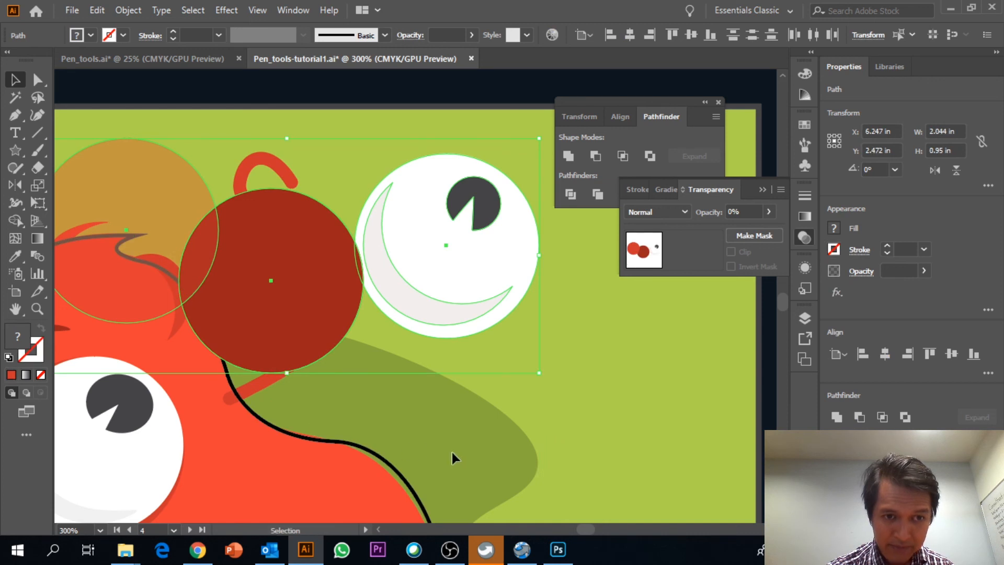
pyautogui.hotkey('ctrl', '1')
pyautogui.moveTo(455, 457); pyautogui.dragTo(544, 262)
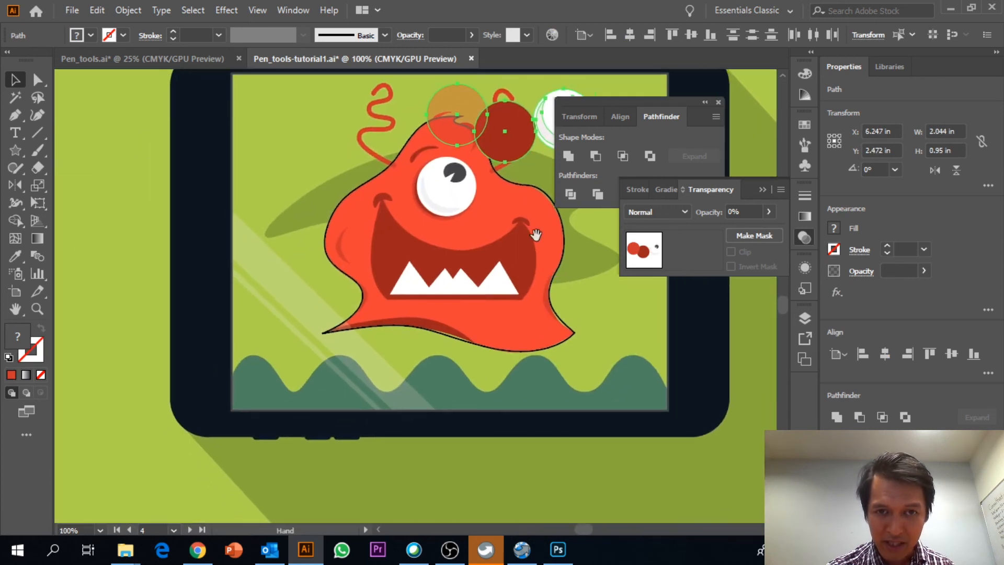
pyautogui.moveTo(518, 135); pyautogui.dragTo(69, 359)
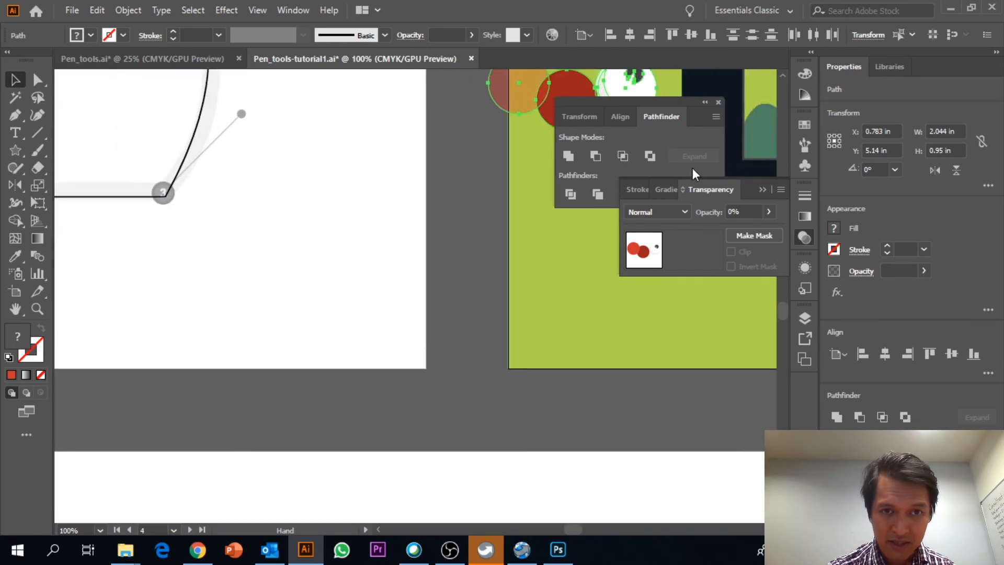
pyautogui.moveTo(598, 130); pyautogui.dragTo(392, 419)
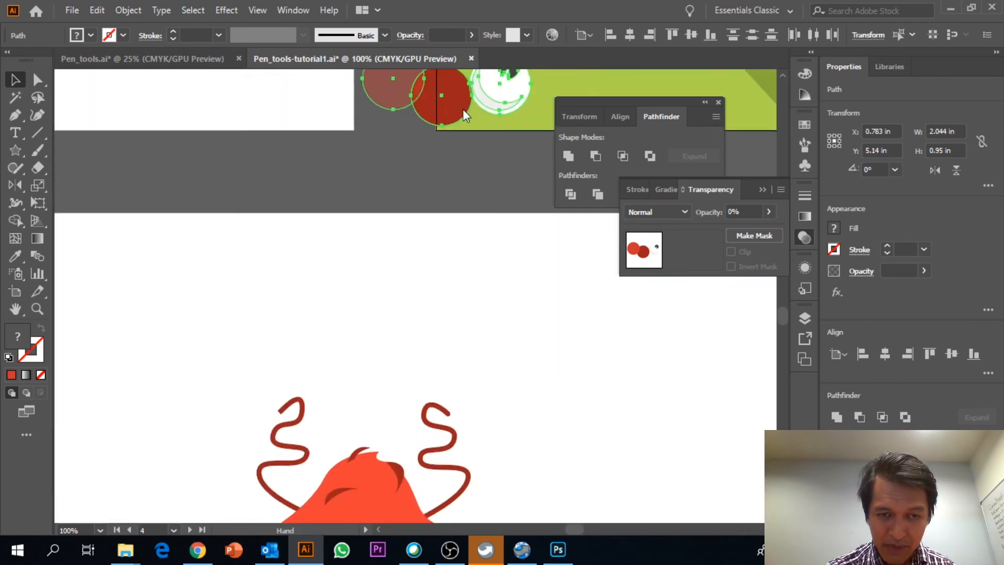
pyautogui.moveTo(462, 109); pyautogui.dragTo(417, 237)
pyautogui.hotkey('ctrl', '+')
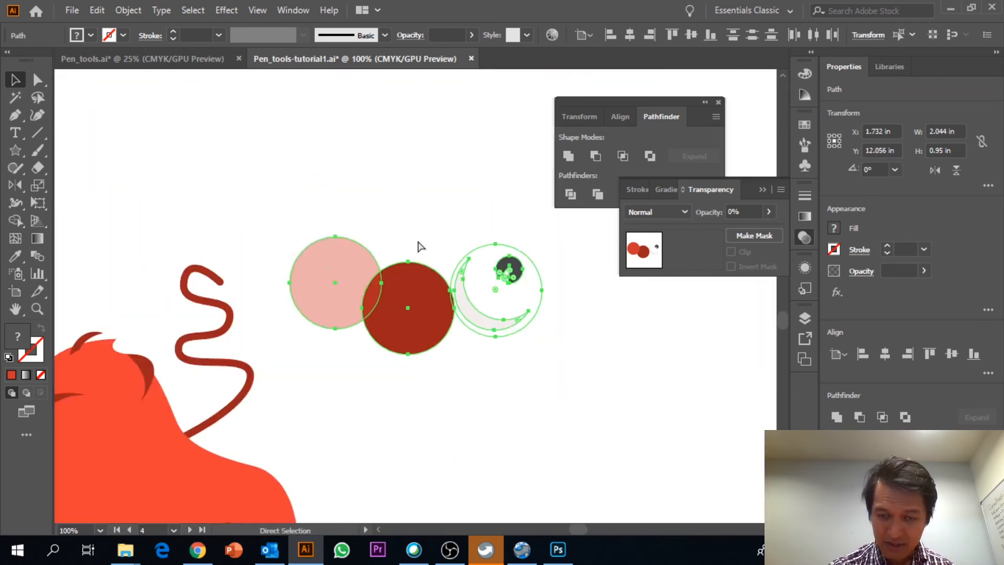
pyautogui.click(465, 209)
# Step: Bring the white eye, its shading and pupil to the front and move them over the dark red circle, leaving a thin lower-left crescent
pyautogui.click(549, 326)
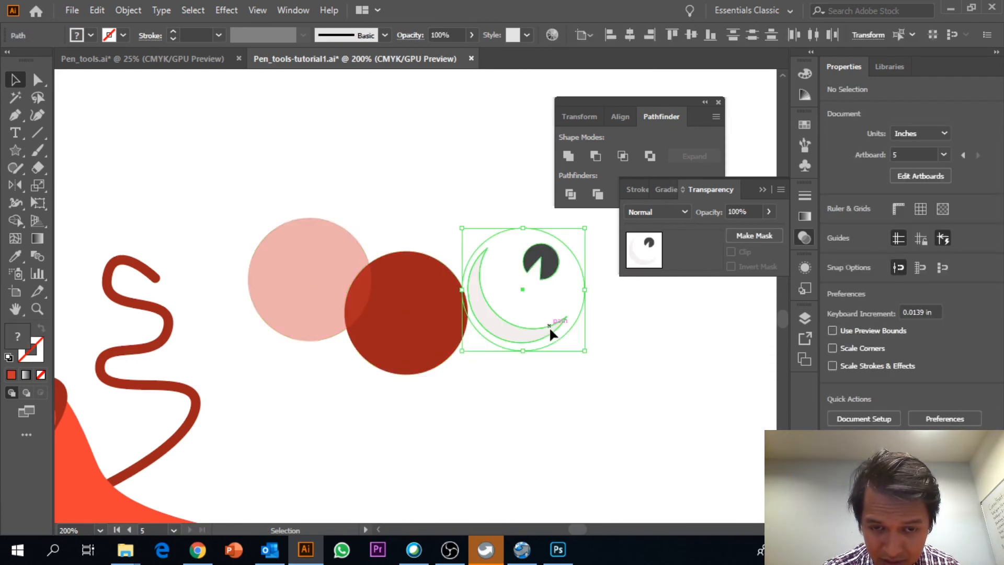
pyautogui.moveTo(603, 377); pyautogui.dragTo(511, 261)
pyautogui.rightClick(523, 271)
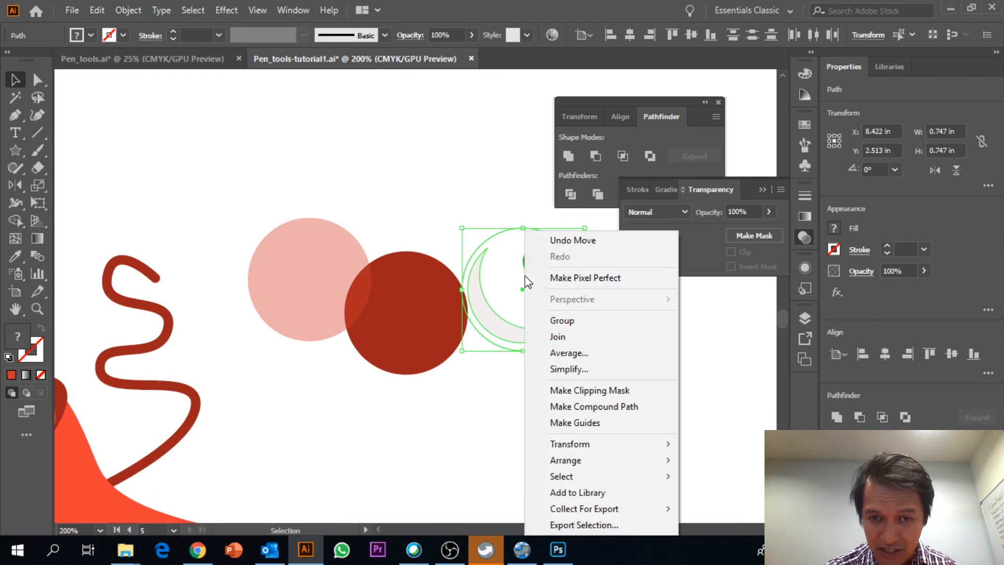
pyautogui.moveTo(632, 468)
pyautogui.click(724, 461)
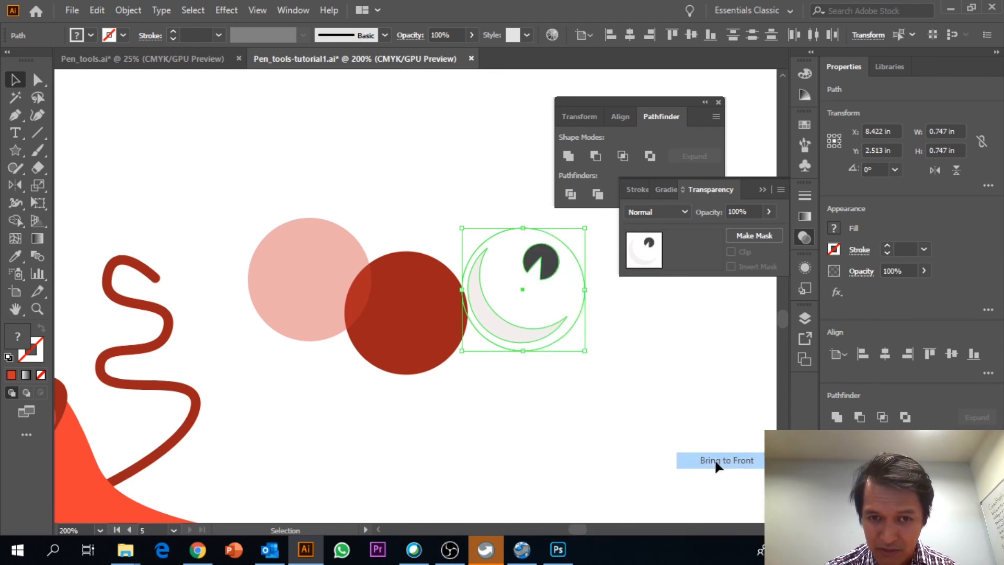
pyautogui.moveTo(545, 316); pyautogui.dragTo(441, 325)
pyautogui.click(526, 360)
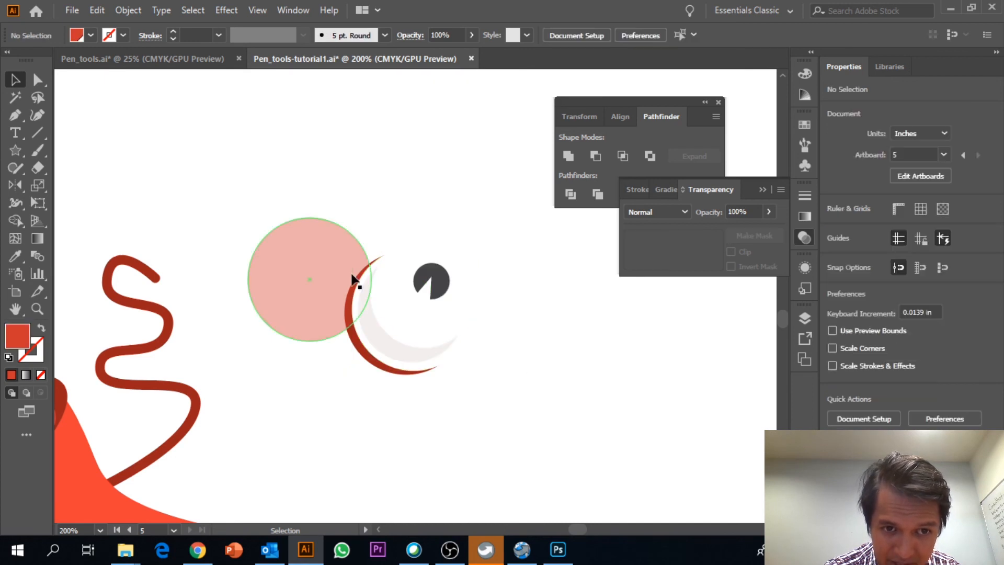
# Step: Send the translucent red circle to the back and place it behind the dark red circle, offset slightly to the left
pyautogui.click(315, 245)
pyautogui.rightClick(316, 245)
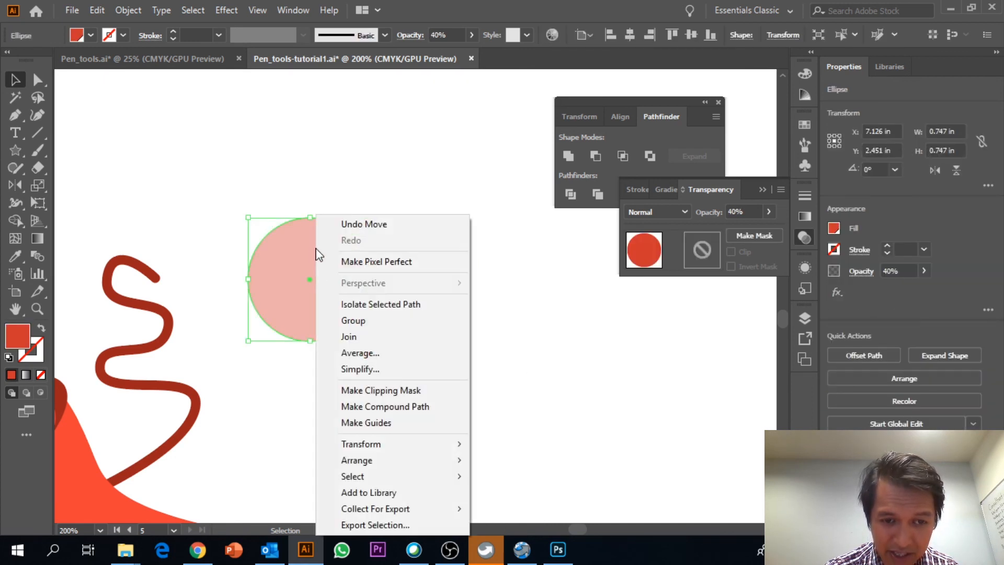
pyautogui.moveTo(366, 460)
pyautogui.click(548, 508)
pyautogui.click(222, 289)
pyautogui.moveTo(275, 299); pyautogui.dragTo(366, 335)
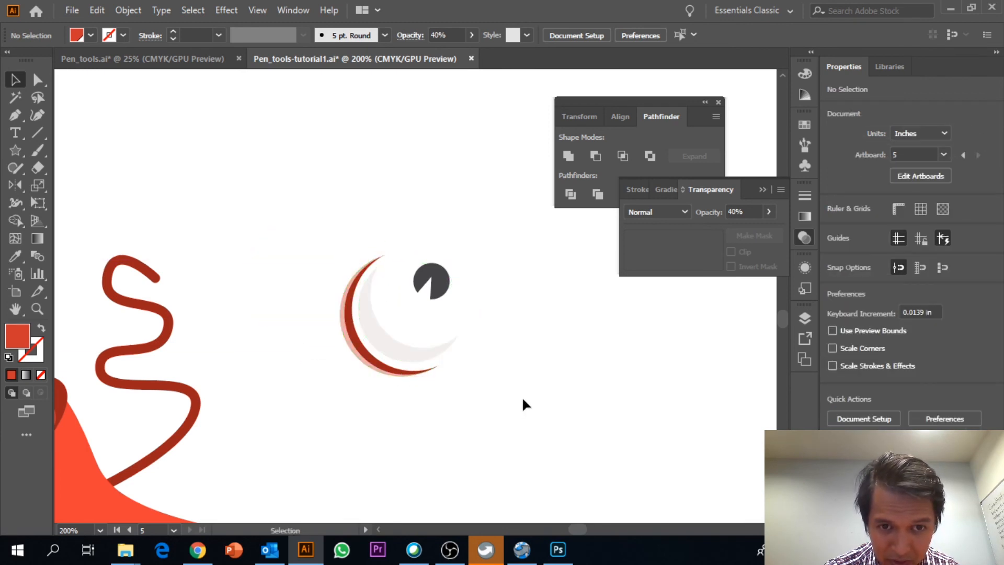
# Step: Group all the eye parts with their red shadow circles and place the group on the coloured monster's face above the mouth
pyautogui.moveTo(542, 375); pyautogui.dragTo(349, 176)
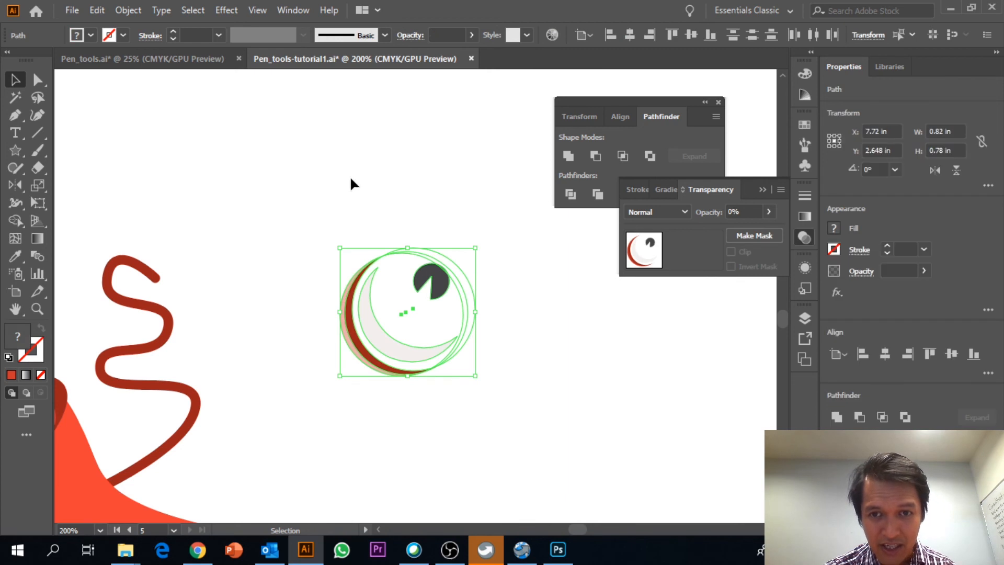
pyautogui.press('a')
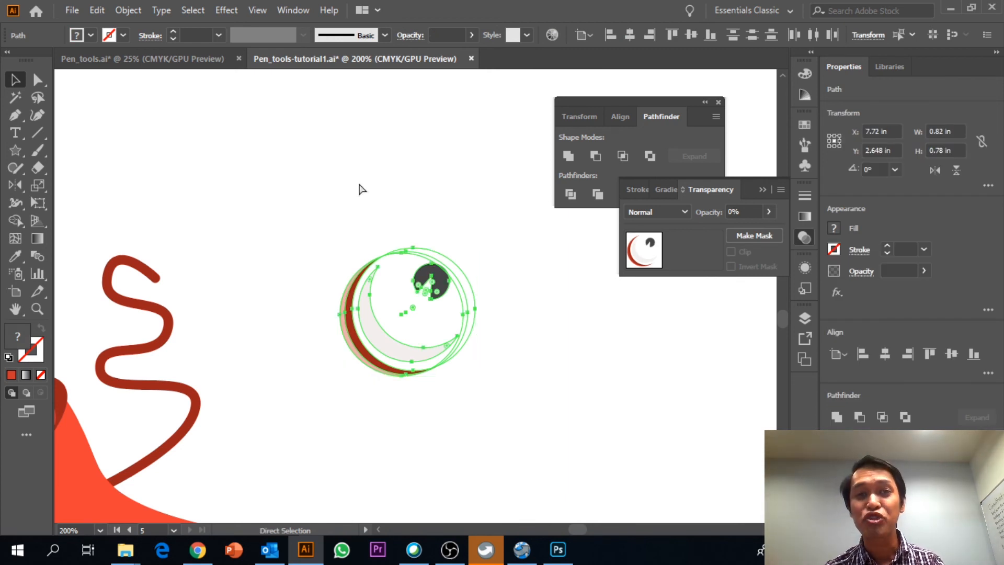
pyautogui.hotkey('ctrl', 'g')
pyautogui.moveTo(430, 337); pyautogui.dragTo(208, 327)
pyautogui.click(500, 394)
pyautogui.moveTo(499, 384); pyautogui.dragTo(620, 364)
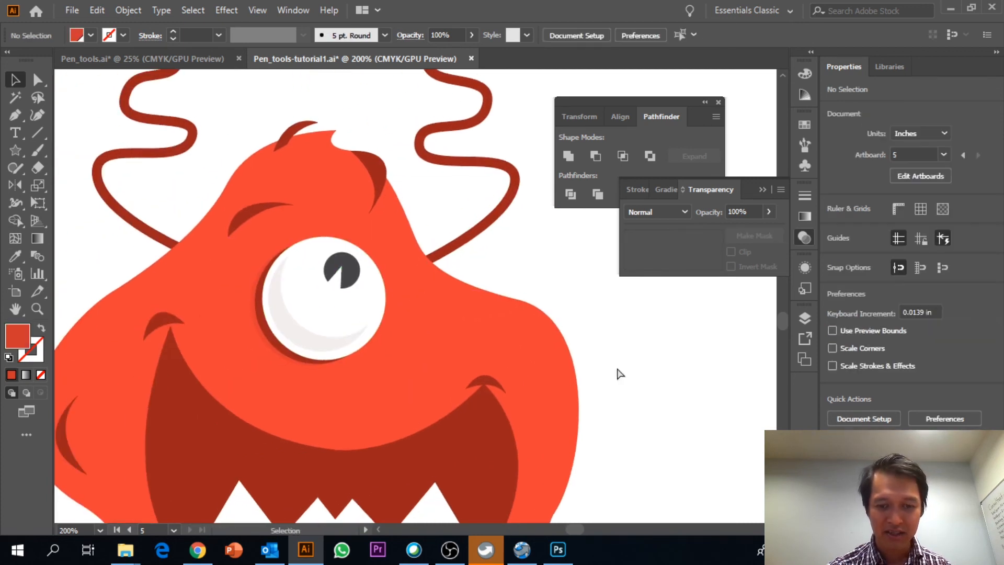
pyautogui.hotkey('ctrl', '-')
pyautogui.hotkey('ctrl', '-')
pyautogui.hotkey('ctrl', '-')
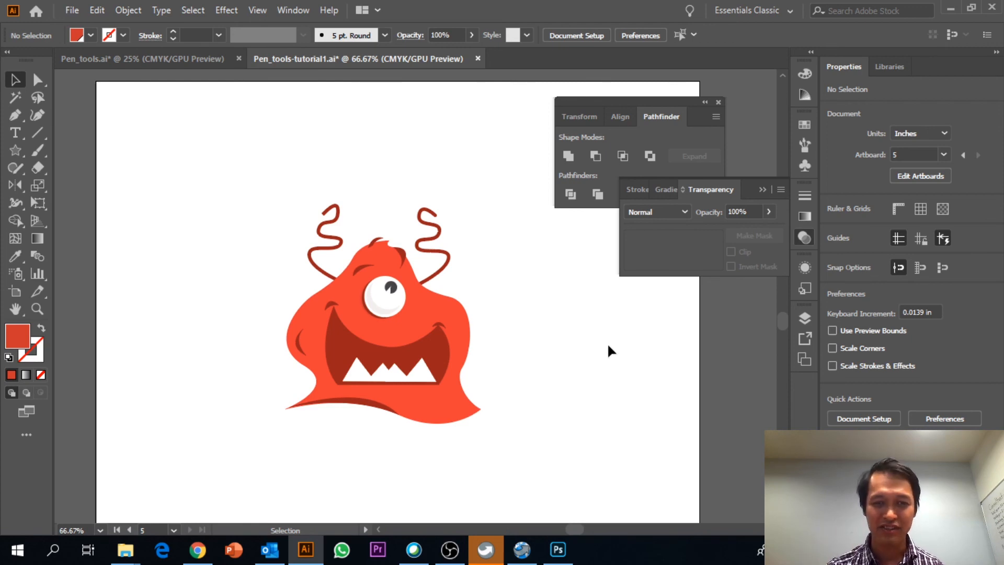
pyautogui.moveTo(450, 549)
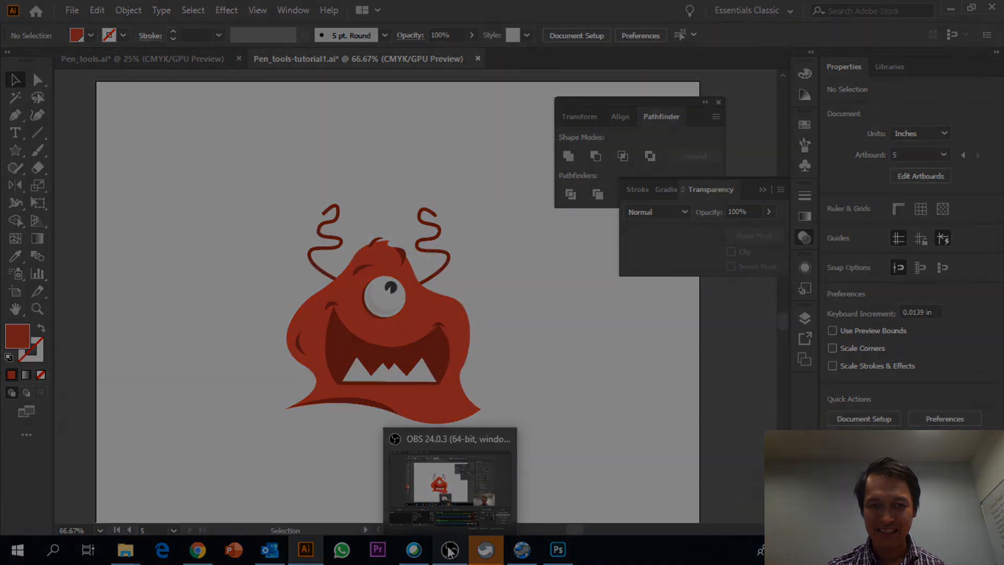